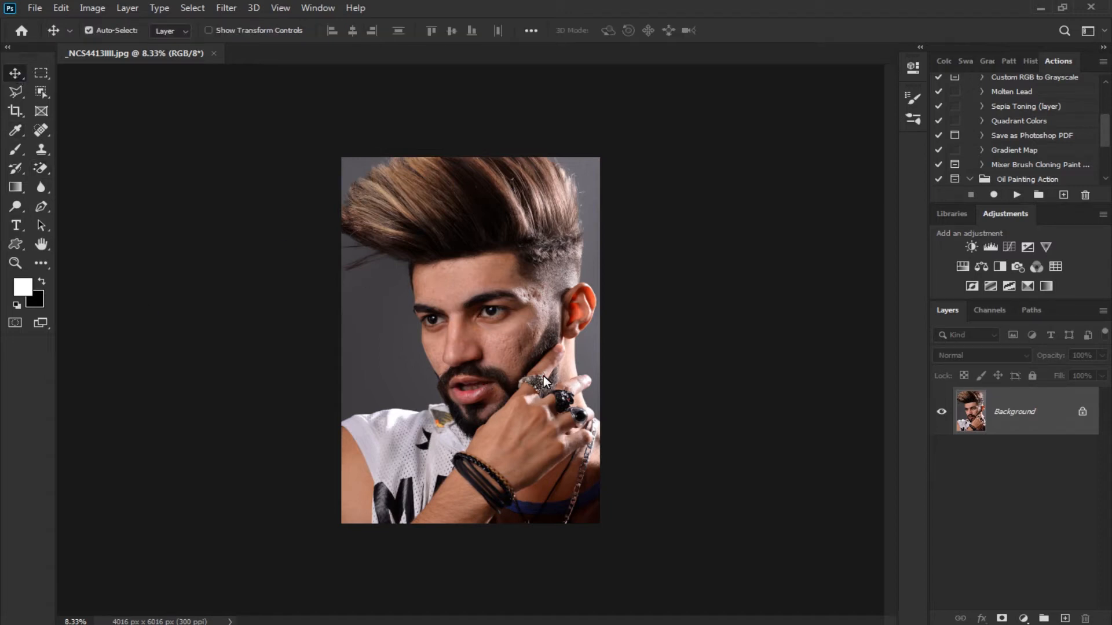
Duplicate the Background layer and select the Mixer Brush Tool for retouching the copy
key("ctrl+j")
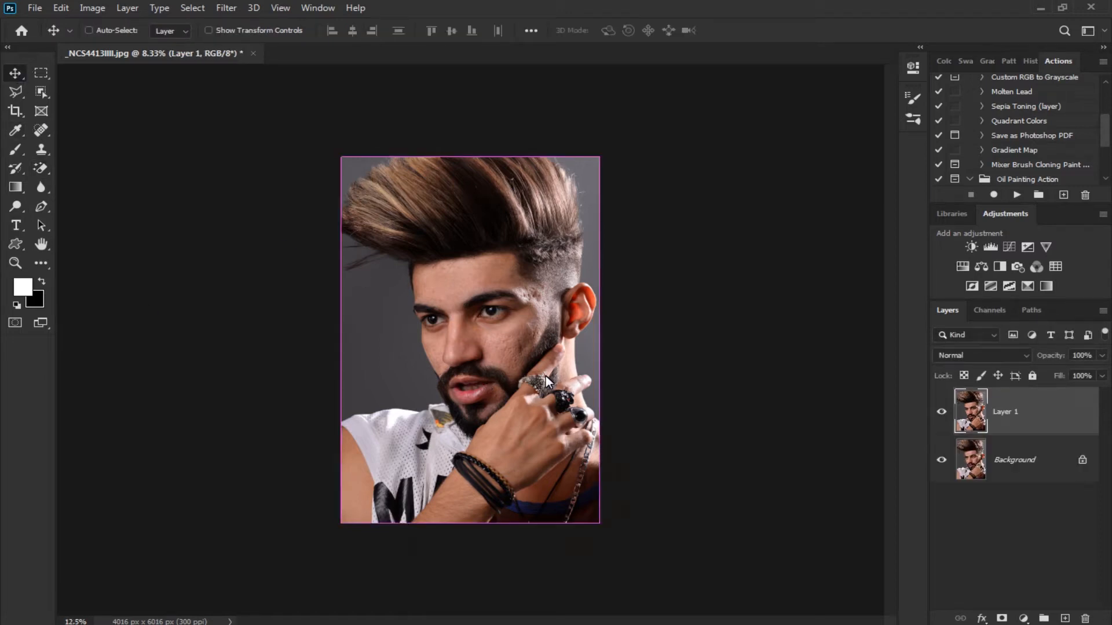
key("ctrl+plus")
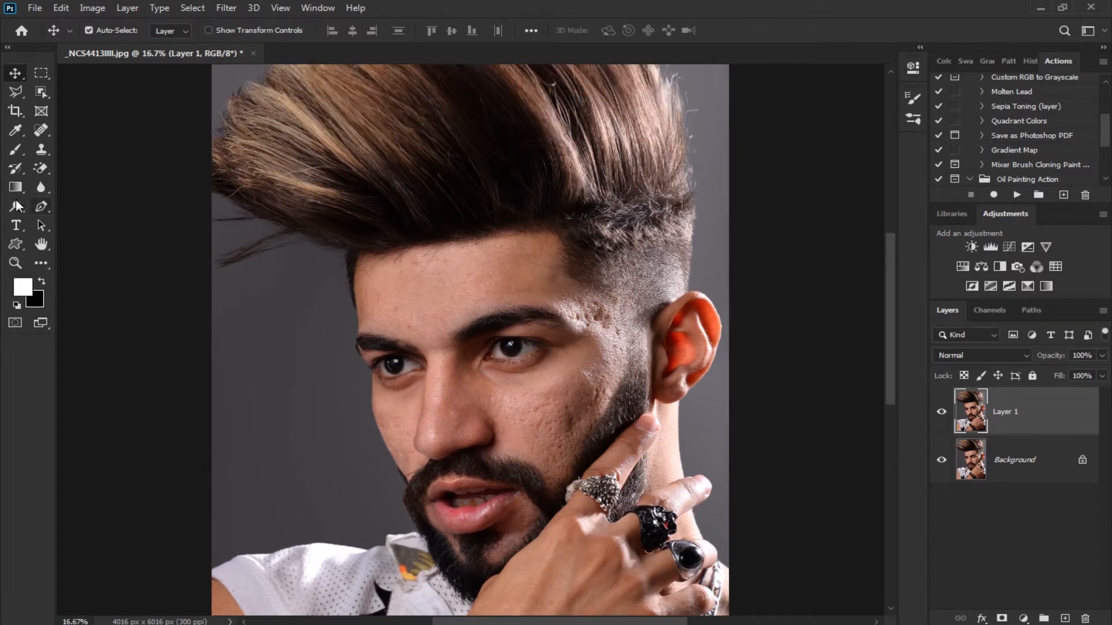
left_click(22, 172)
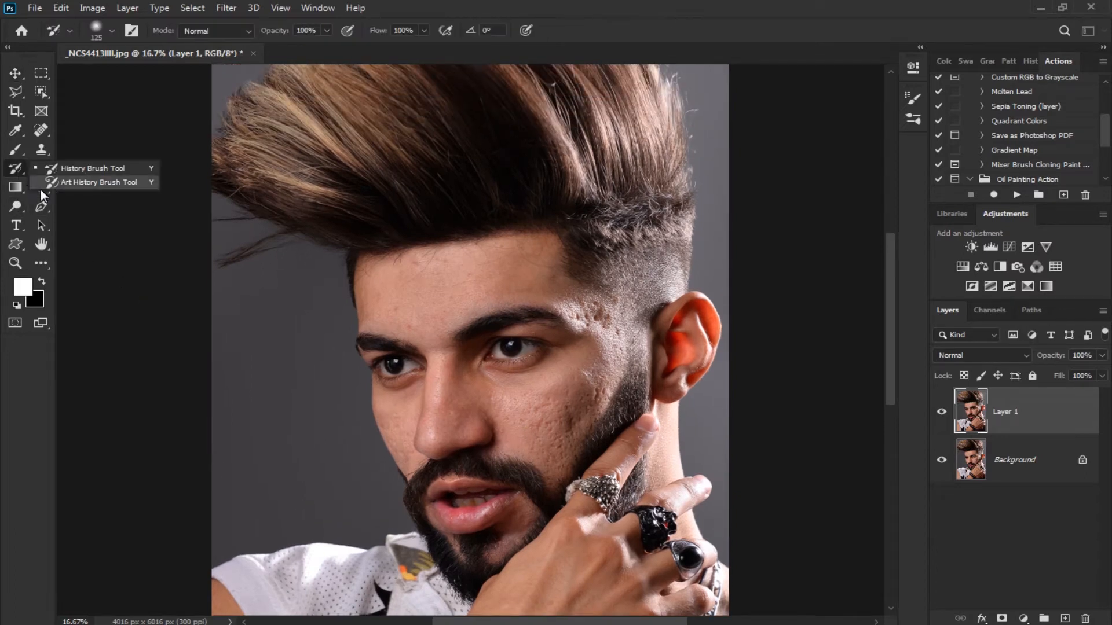
left_click_drag(13, 149, 65, 192)
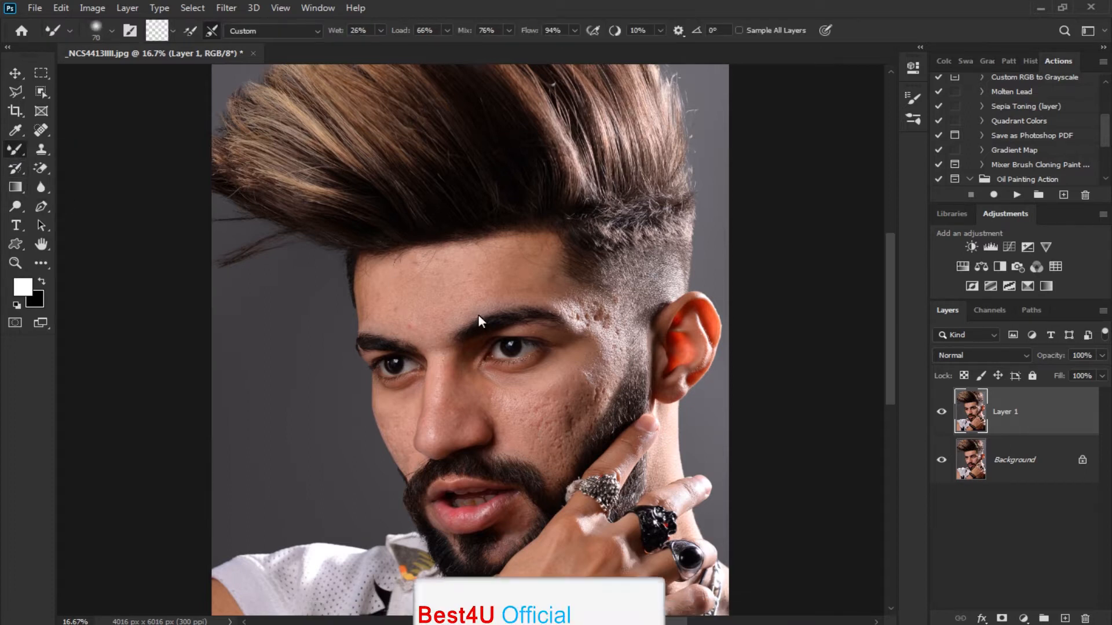
Enlarge the Mixer Brush to 300 px and smooth the skin in the middle of the forehead
scroll(477, 315, "up", 3)
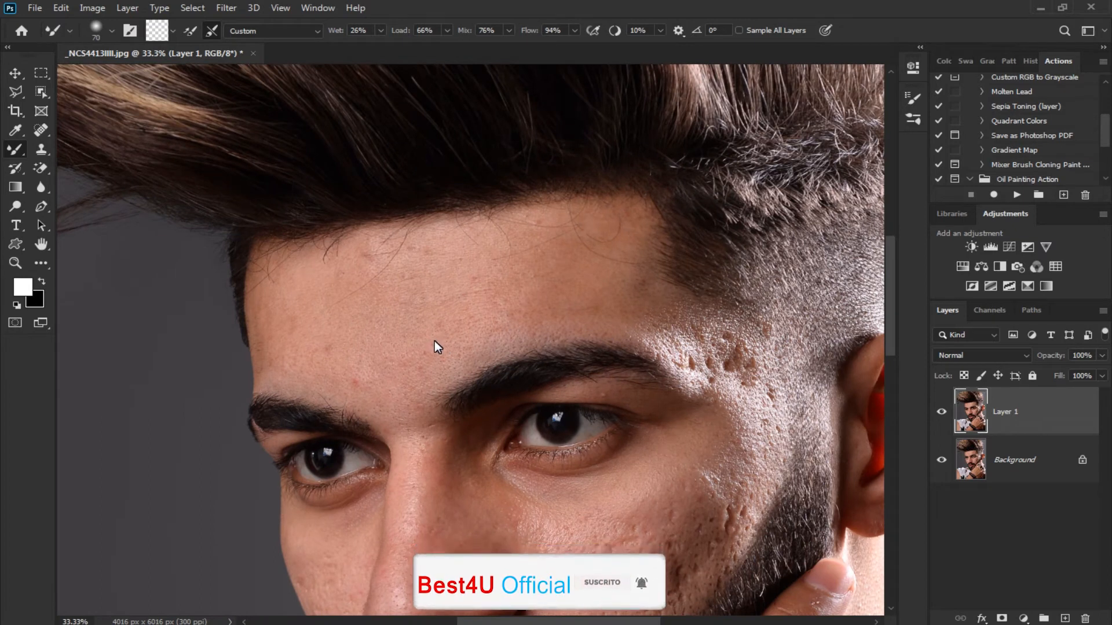
key("bracketright")
key("bracketright")
key("bracketright")
key("bracketright")
key("bracketright")
key("bracketright")
key("bracketright")
key("bracketright")
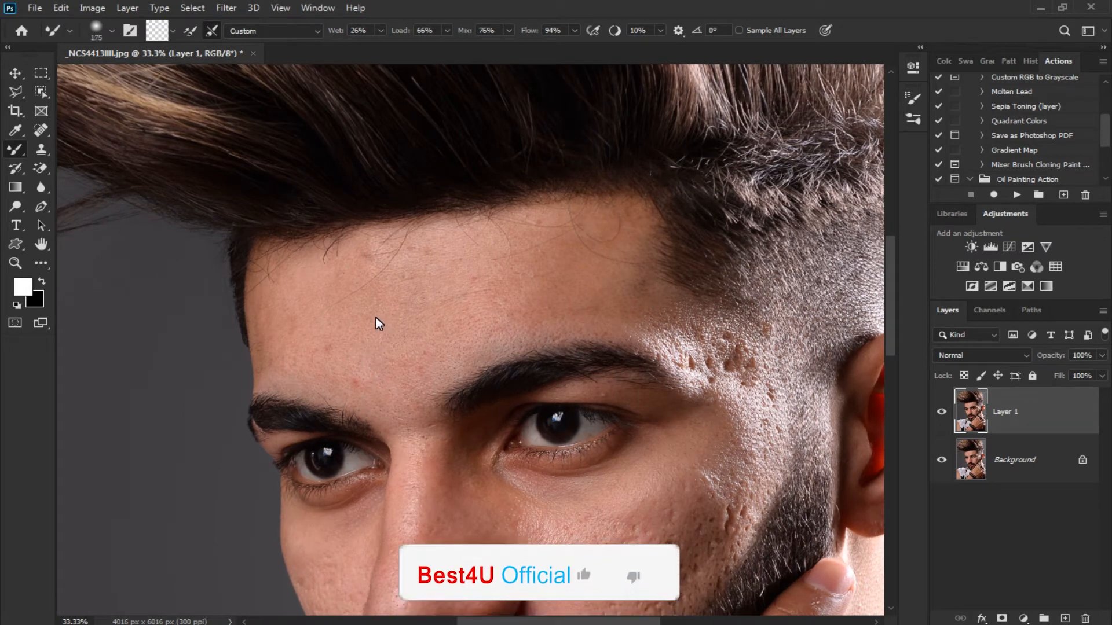
mouse_move(381, 280)
left_mouse_down()
mouse_move(353, 296)
mouse_move(451, 260)
mouse_move(368, 283)
mouse_move(484, 280)
mouse_move(368, 346)
mouse_move(530, 297)
mouse_move(380, 377)
left_mouse_up()
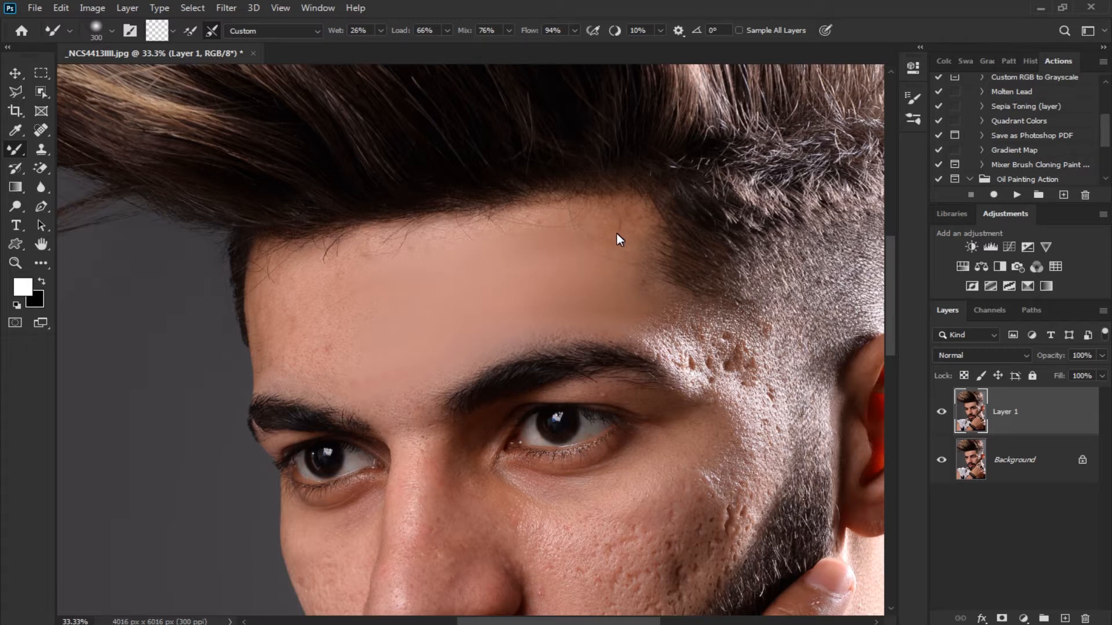
scroll(432, 289, "up", 2)
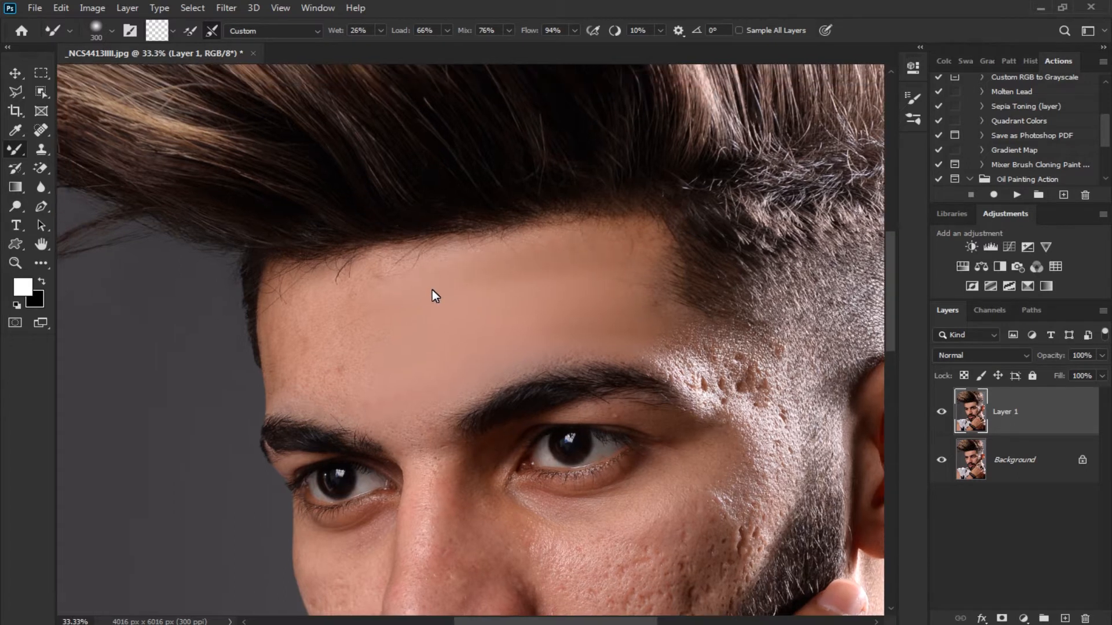
left_click_drag(477, 279, 485, 293)
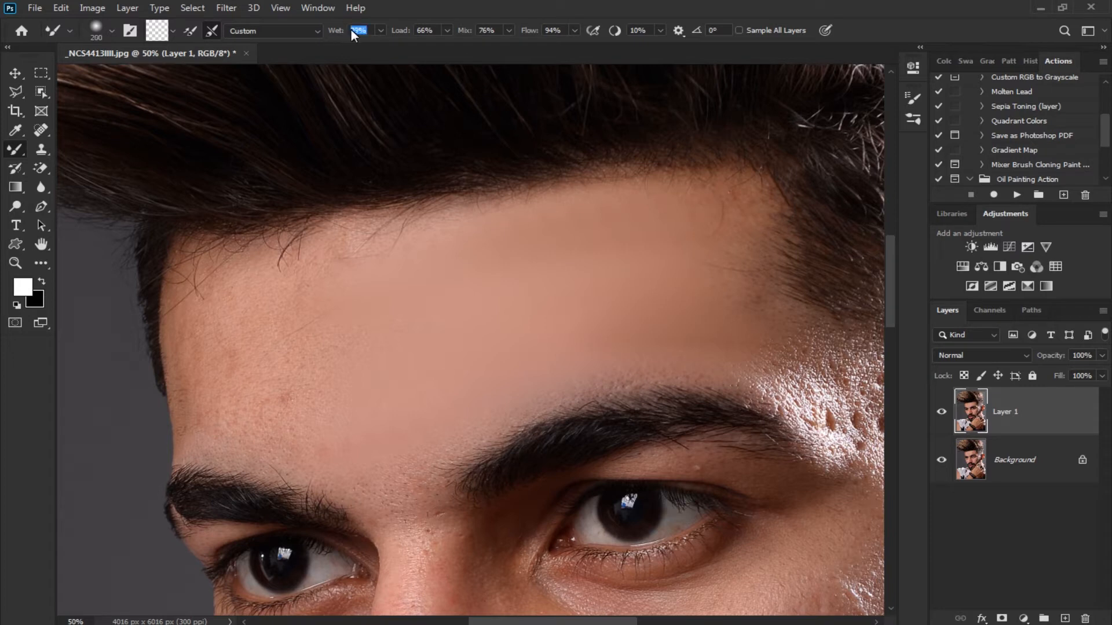
Set the brush's Wet value to 39% and its size to 300 px, and smooth the forehead toward the ear-side hairline
key("bracketleft")
key("bracketright")
key("bracketright")
key("bracketright")
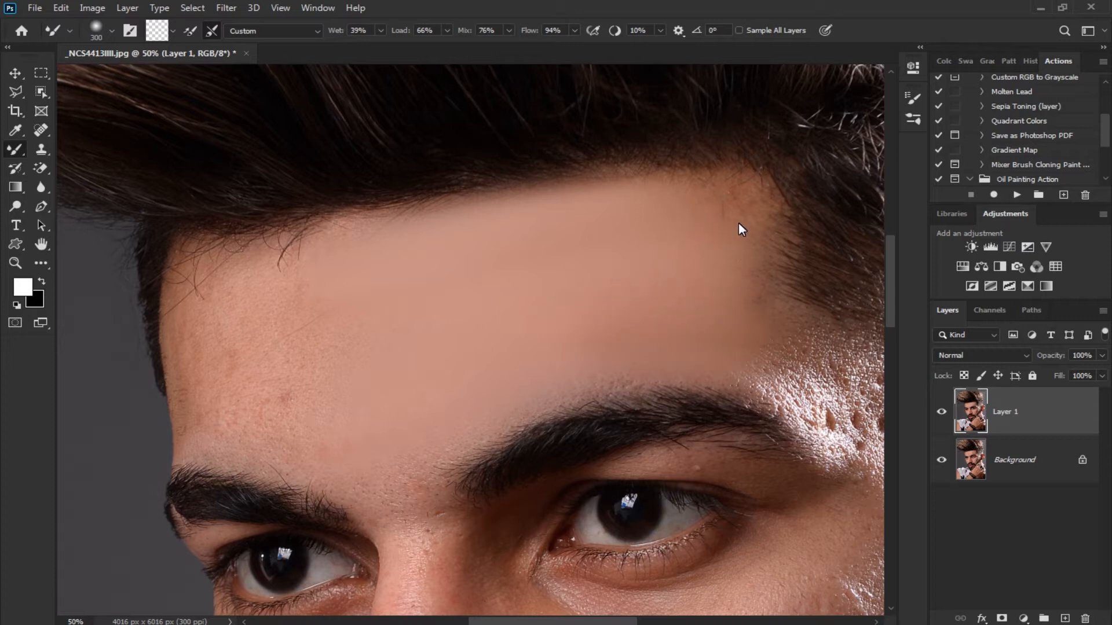
left_click_drag(615, 325, 704, 281)
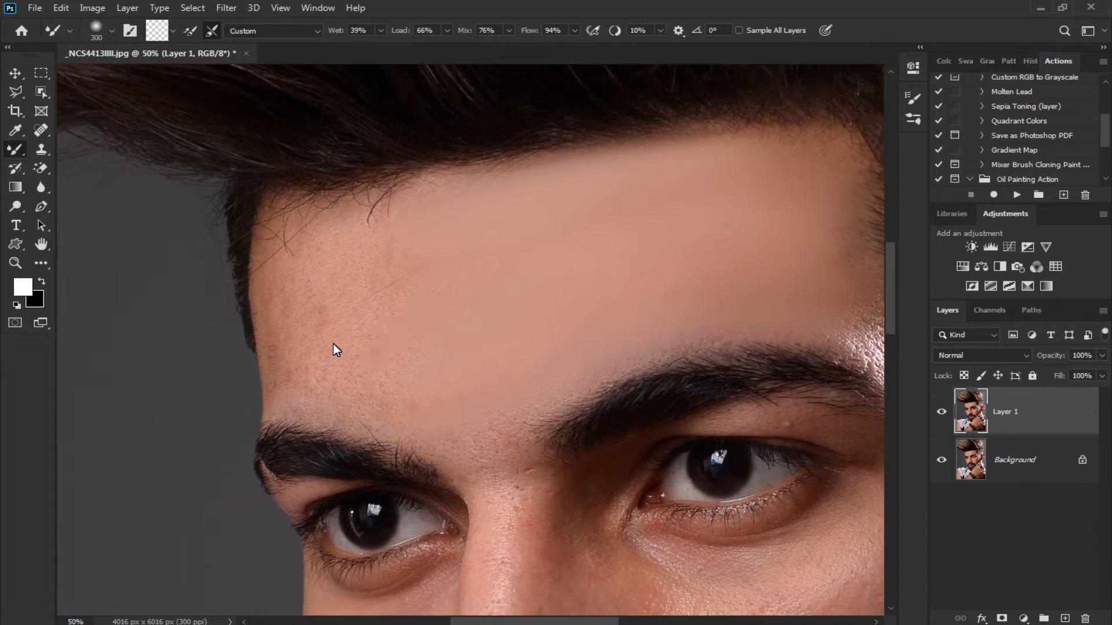
Smooth the far side of the forehead down to the eyebrow, reducing the brush to 200 px along the face's edge
mouse_move(305, 373)
left_mouse_down()
mouse_move(446, 381)
mouse_move(476, 362)
left_mouse_up()
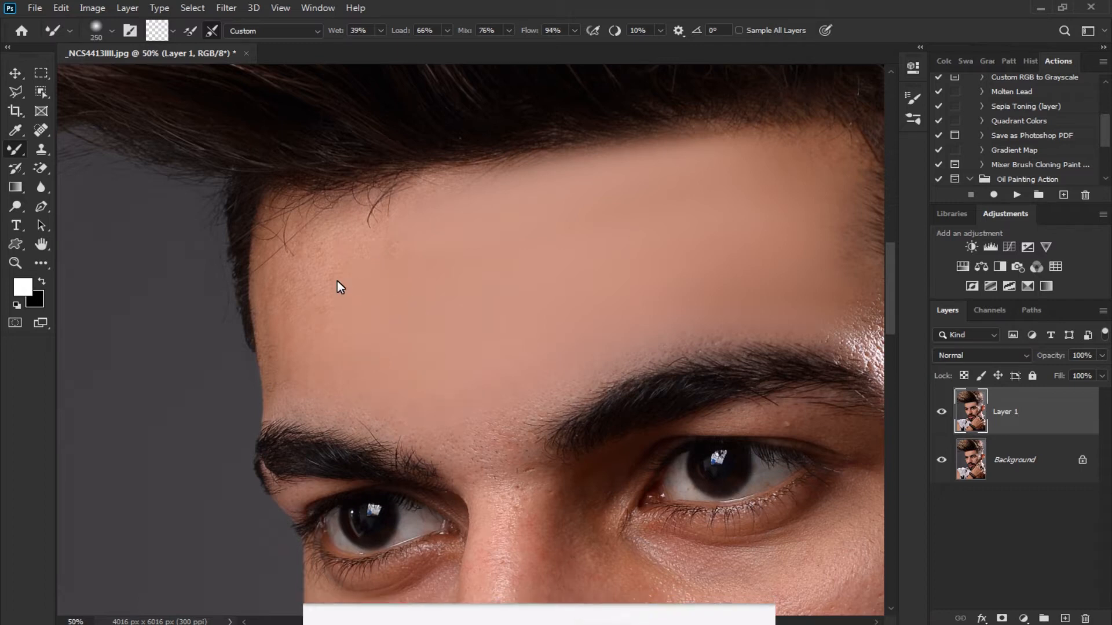
key("bracketleft")
key("bracketleft")
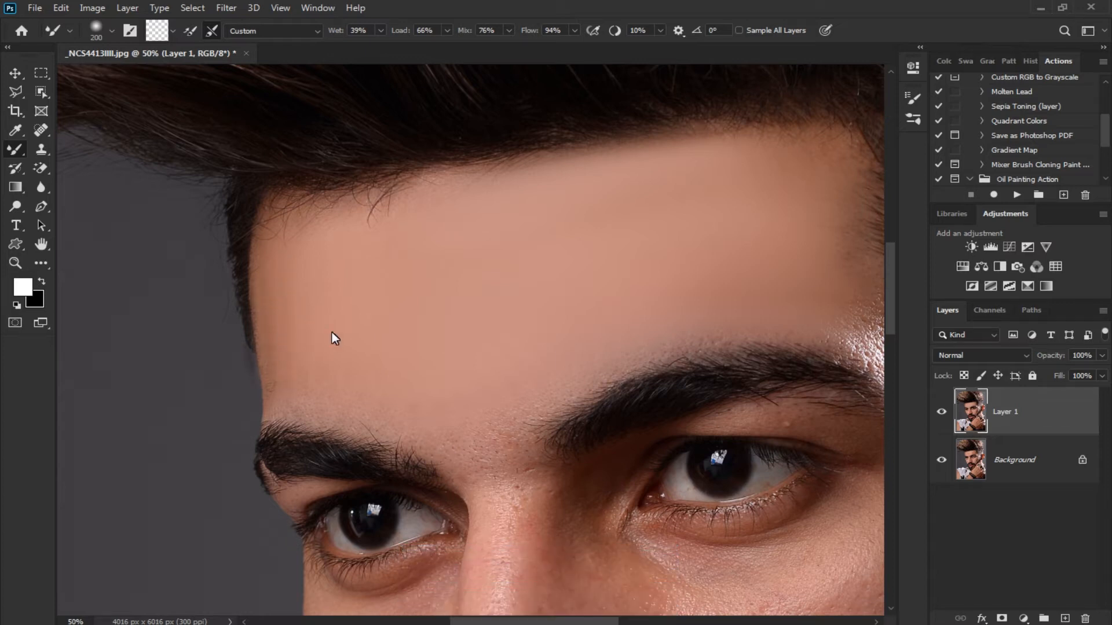
left_click_drag(271, 341, 271, 274)
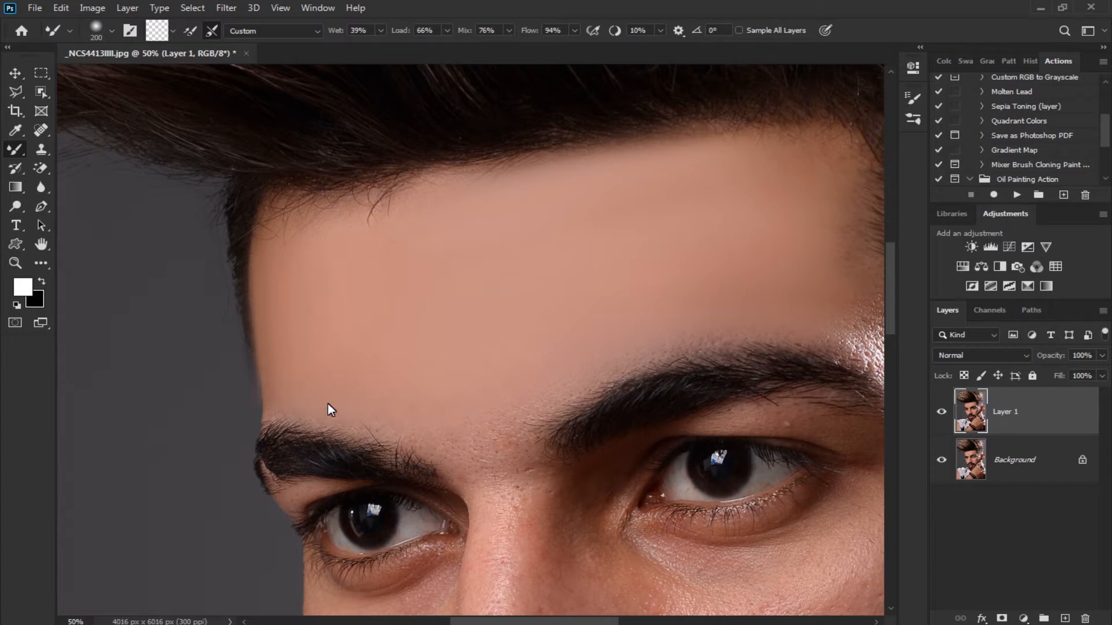
left_click_drag(433, 419, 416, 388)
scroll(333, 216, "down", 3)
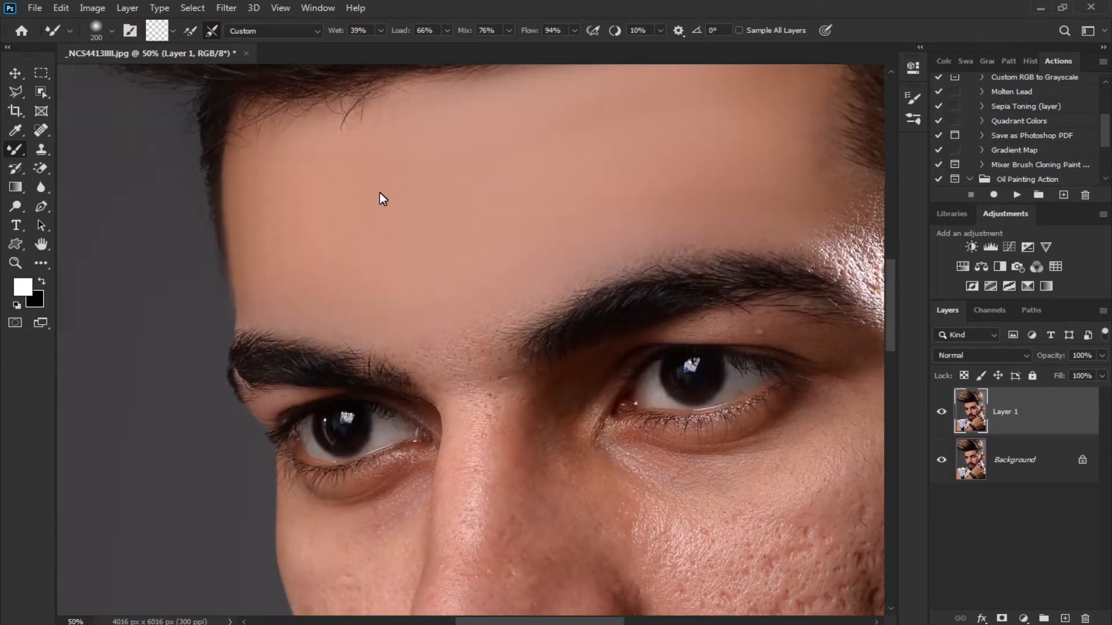
Smooth the skin between the eyebrows and just above the bridge of the nose with the 200 px brush
left_click_drag(482, 349, 474, 355)
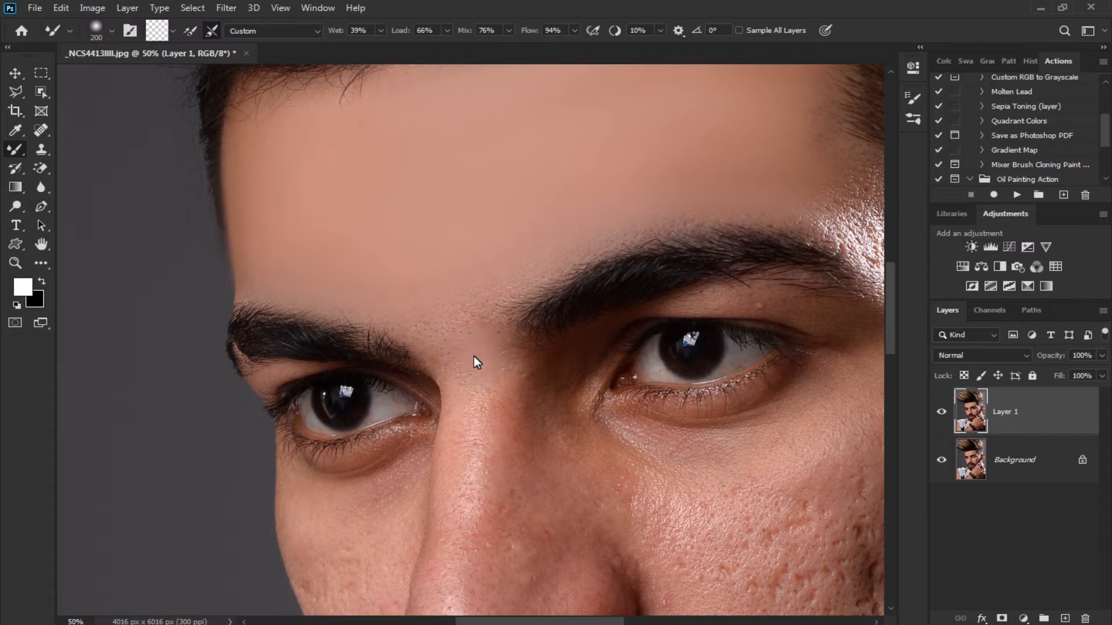
left_click_drag(496, 282, 453, 306)
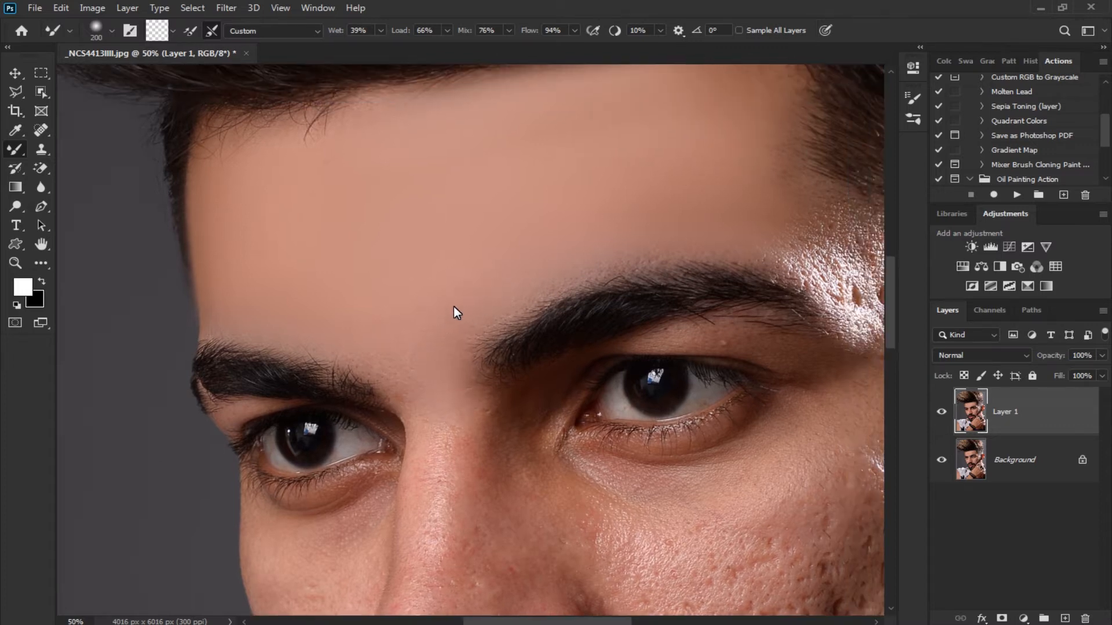
left_click_drag(471, 255, 436, 262)
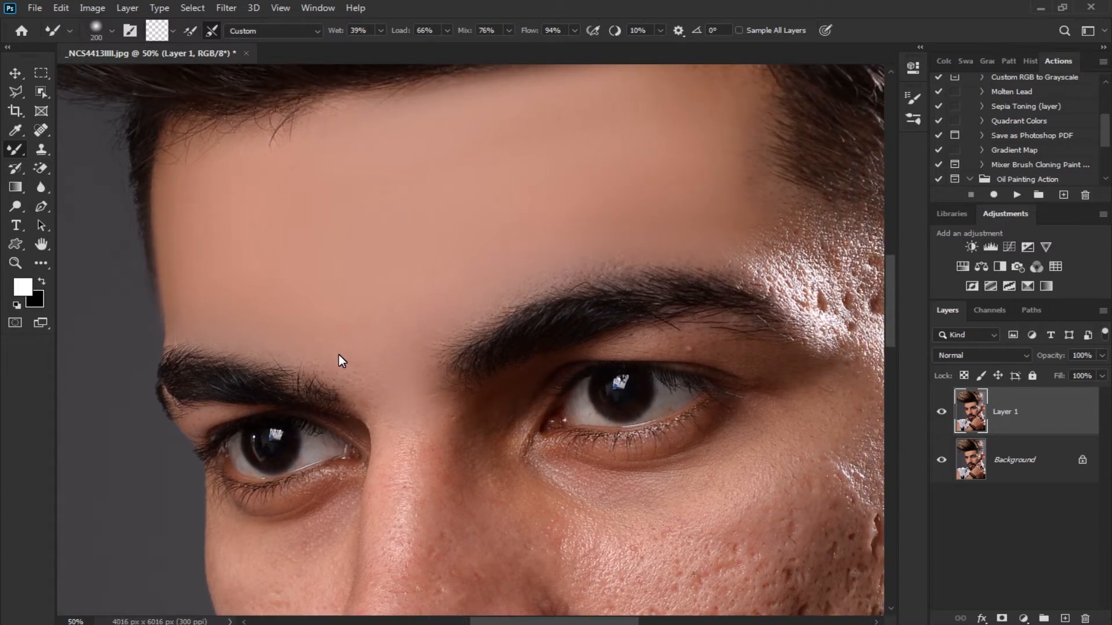
left_click_drag(306, 332, 294, 325)
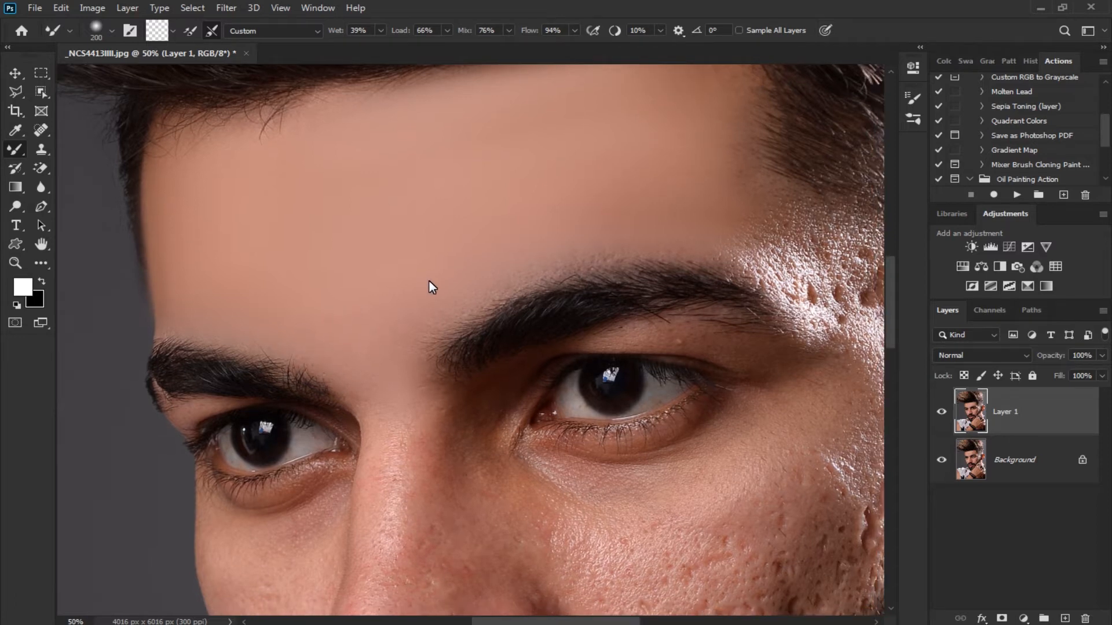
Blend the pitted, shiny skin on the temple between the outer end of the eyebrow and the sideburn
left_click_drag(485, 294, 265, 324)
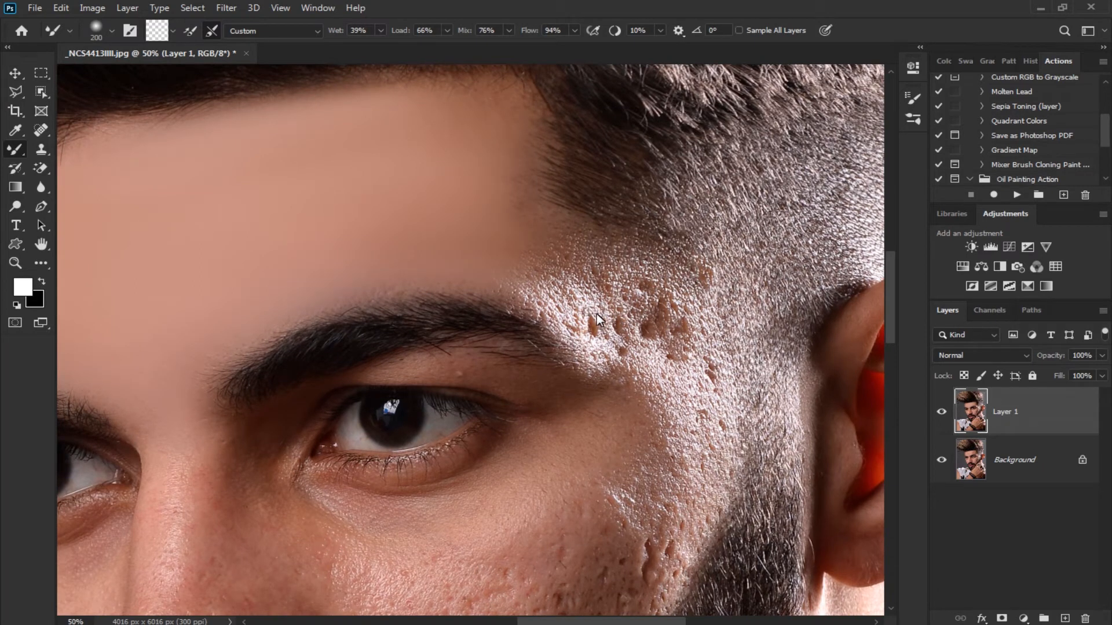
mouse_move(653, 314)
left_mouse_down()
mouse_move(703, 398)
mouse_move(690, 419)
mouse_move(620, 323)
mouse_move(536, 286)
left_mouse_up()
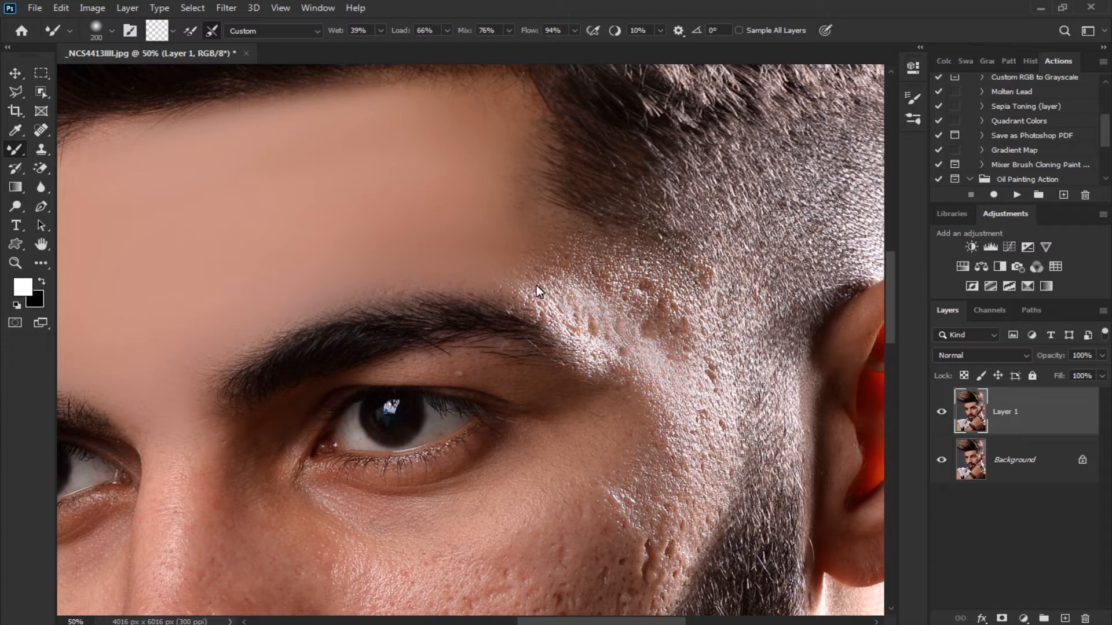
mouse_move(652, 335)
left_mouse_down()
mouse_move(705, 373)
mouse_move(595, 329)
left_mouse_up()
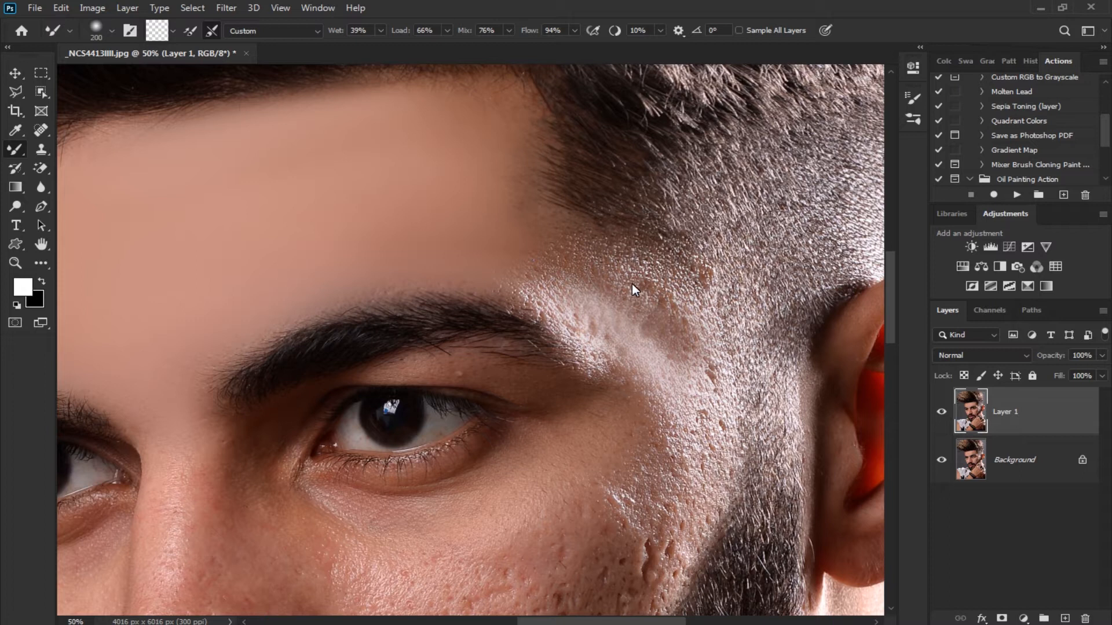
scroll(649, 365, "down", 2)
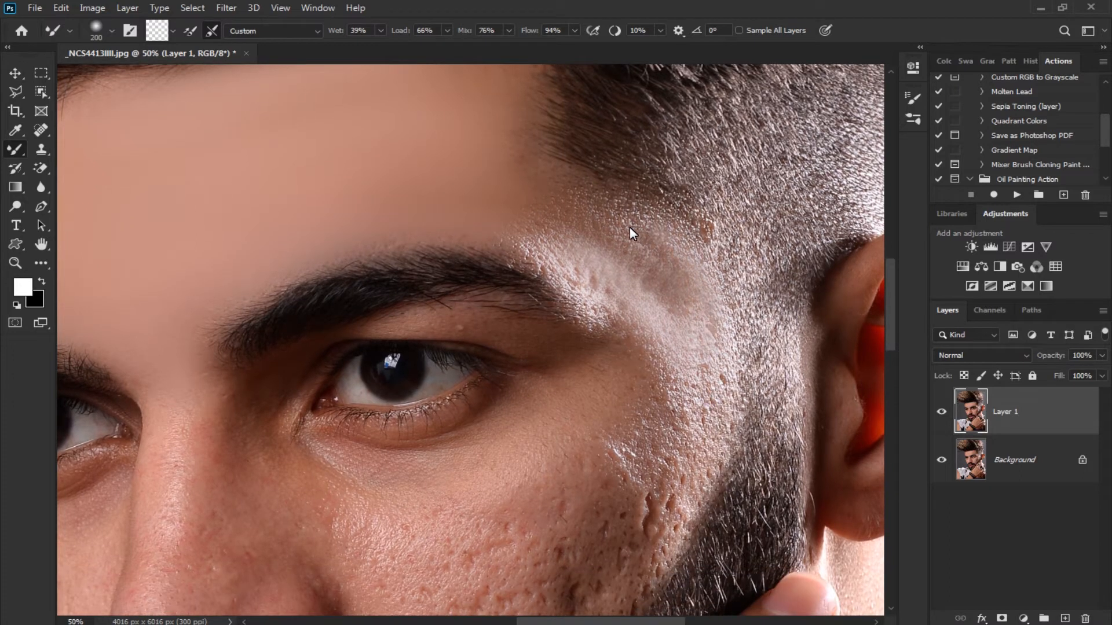
left_click_drag(602, 306, 630, 331)
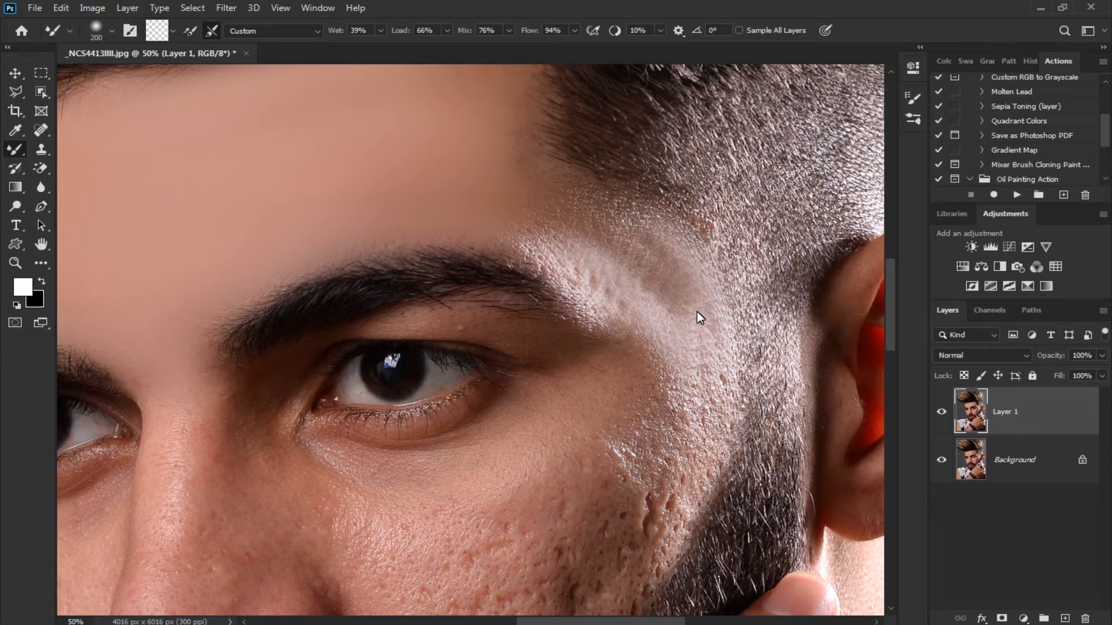
left_click_drag(527, 226, 656, 289)
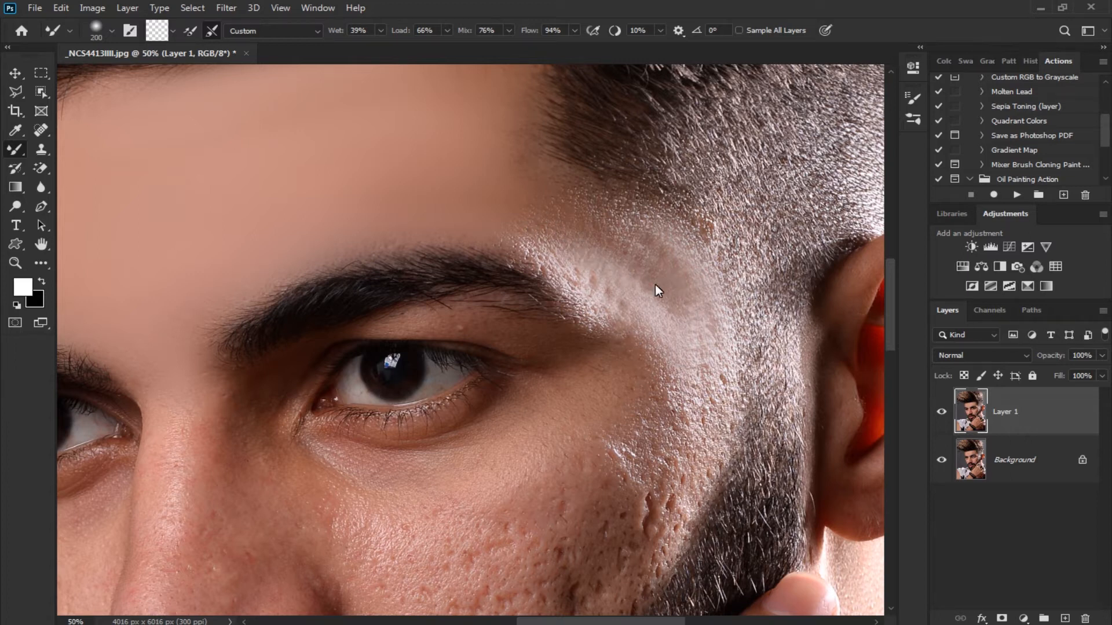
left_click_drag(710, 328, 721, 223)
left_click_drag(705, 349, 742, 299)
mouse_move(701, 335)
left_mouse_down()
mouse_move(696, 362)
mouse_move(697, 333)
left_mouse_up()
left_click_drag(664, 342, 675, 289)
Smooth the upper cheek below the outer corner of the eye toward the beard, enlarging the brush to 300 px
mouse_move(683, 313)
left_mouse_down()
mouse_move(669, 372)
mouse_move(673, 352)
mouse_move(595, 454)
left_mouse_up()
mouse_move(691, 333)
left_mouse_down()
mouse_move(644, 398)
mouse_move(663, 369)
left_mouse_up()
mouse_move(555, 394)
left_mouse_down()
mouse_move(578, 395)
mouse_move(677, 310)
mouse_move(664, 363)
left_mouse_up()
key("bracketright")
key("bracketright")
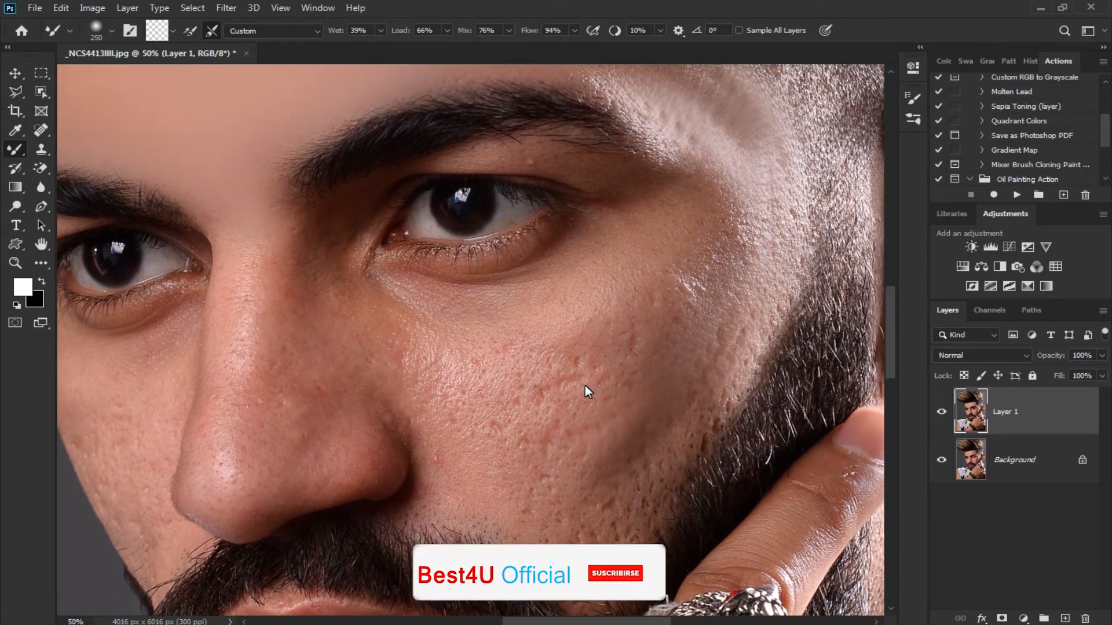
mouse_move(564, 387)
left_mouse_down()
mouse_move(703, 264)
mouse_move(696, 288)
mouse_move(683, 235)
mouse_move(602, 290)
left_mouse_up()
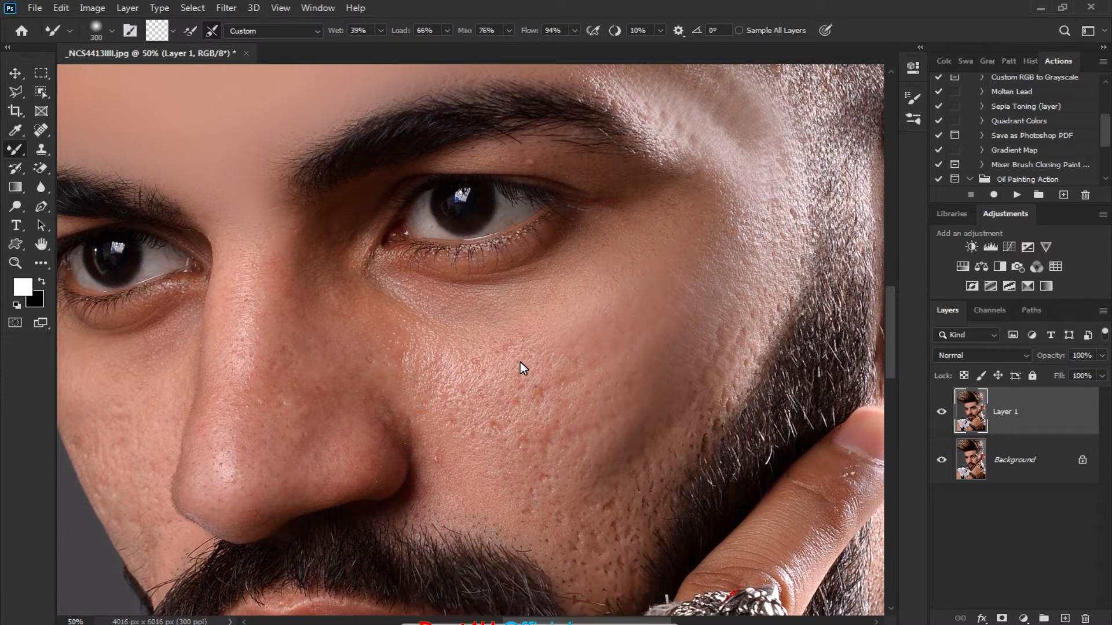
left_click_drag(520, 362, 542, 344)
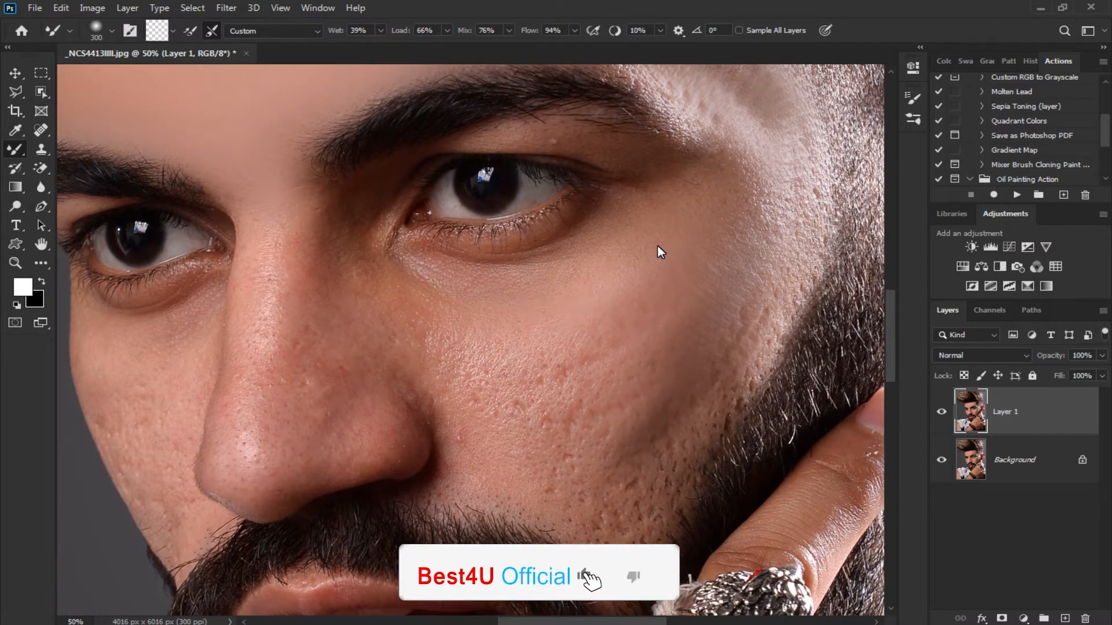
left_click_drag(652, 260, 662, 235)
Smooth the acne marks on the cheek from beside the nose across to the beard line with the 300 px brush
scroll(584, 327, "down", 3)
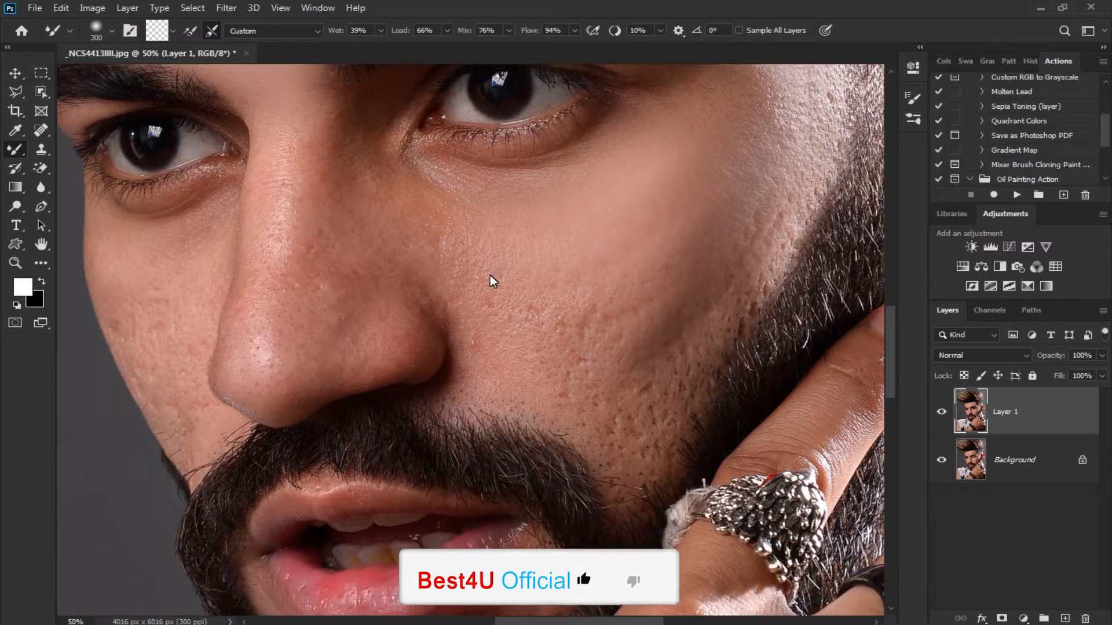
left_click_drag(467, 321, 495, 373)
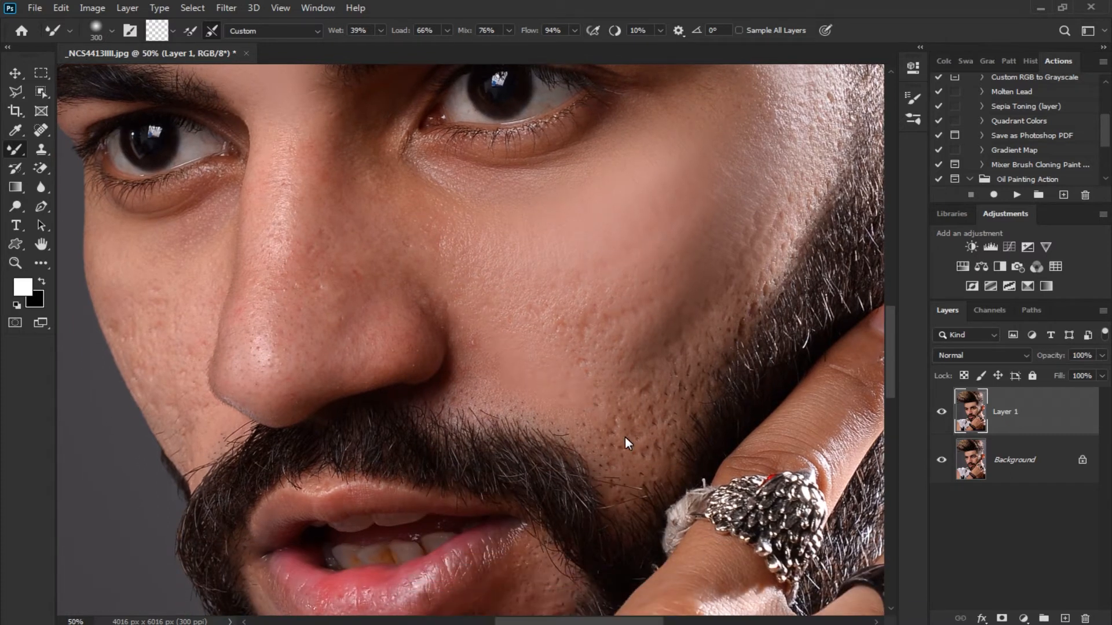
left_click_drag(666, 373, 689, 311)
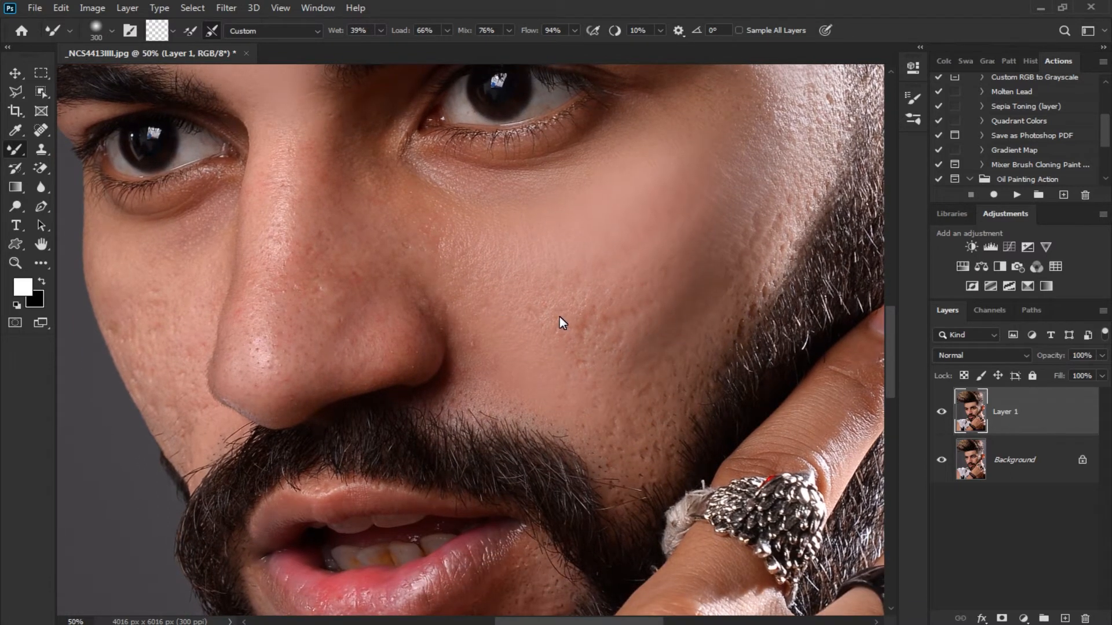
left_click_drag(540, 310, 571, 294)
left_click_drag(689, 295, 761, 214)
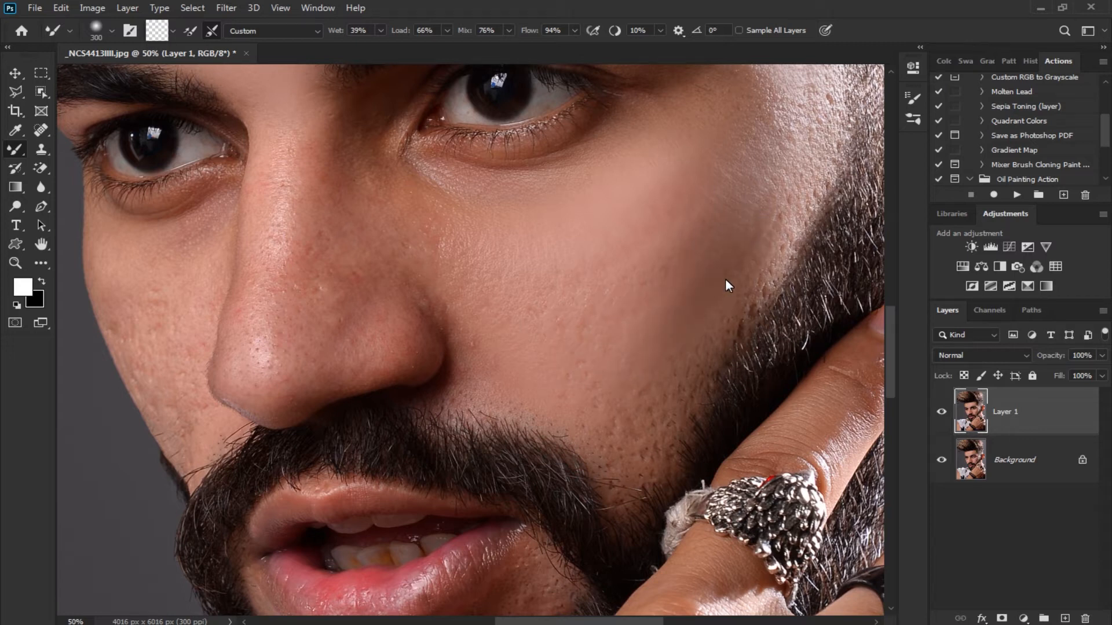
left_click_drag(725, 279, 721, 305)
Smooth the lower cheek along the beard's edge with a smaller 125–175 px brush, and enlarge the brush to 250 px
key("bracketleft")
key("bracketleft")
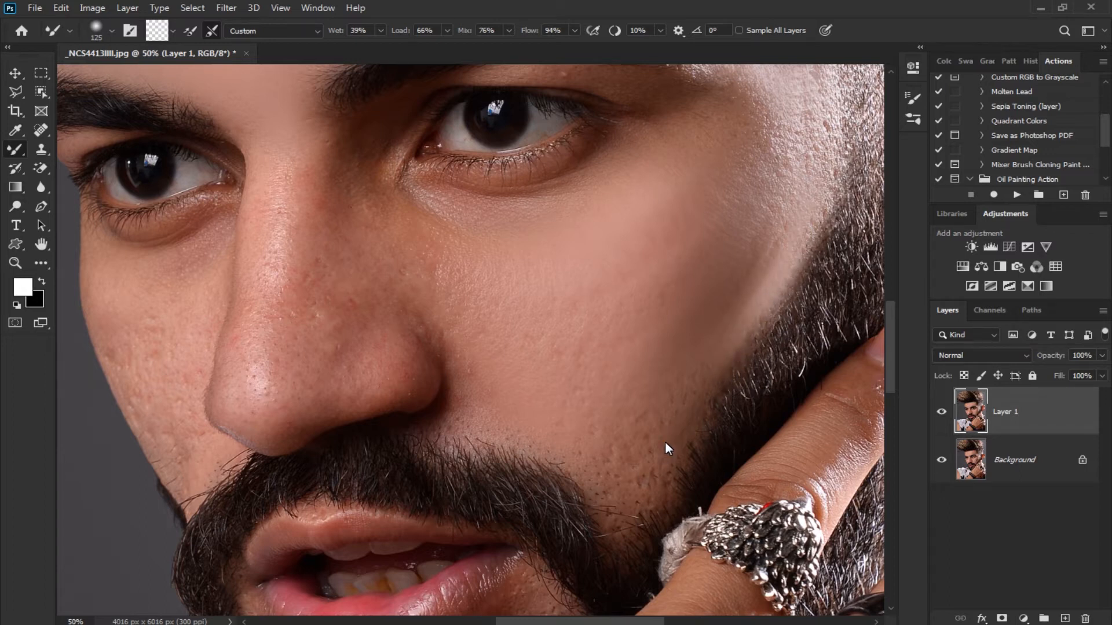
scroll(640, 459, "up", 2)
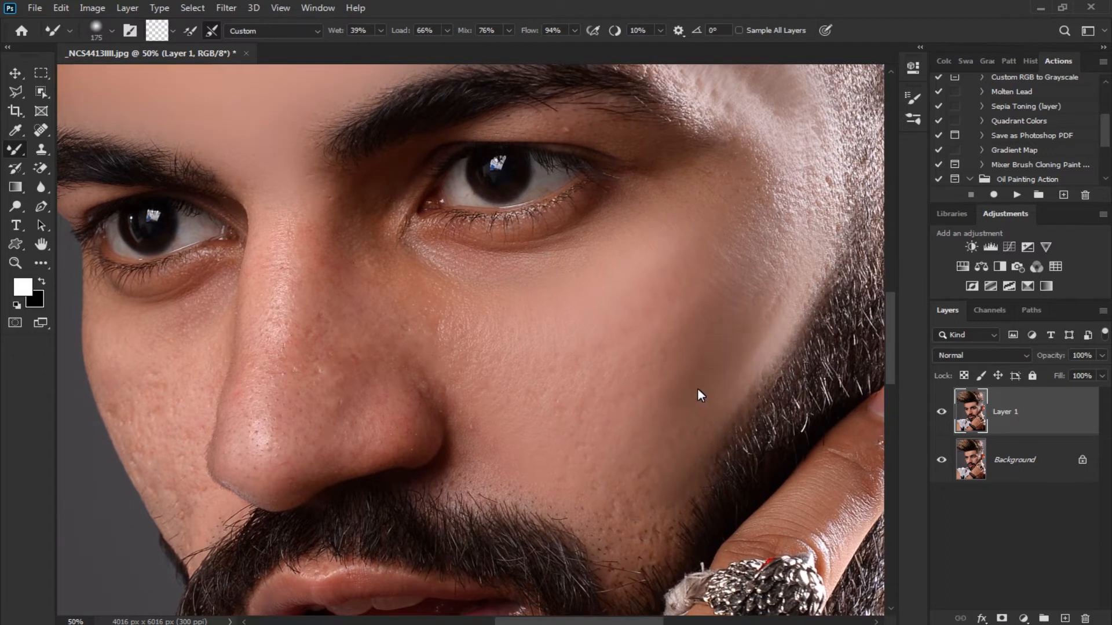
left_click_drag(675, 347, 749, 383)
key("bracketright")
key("bracketright")
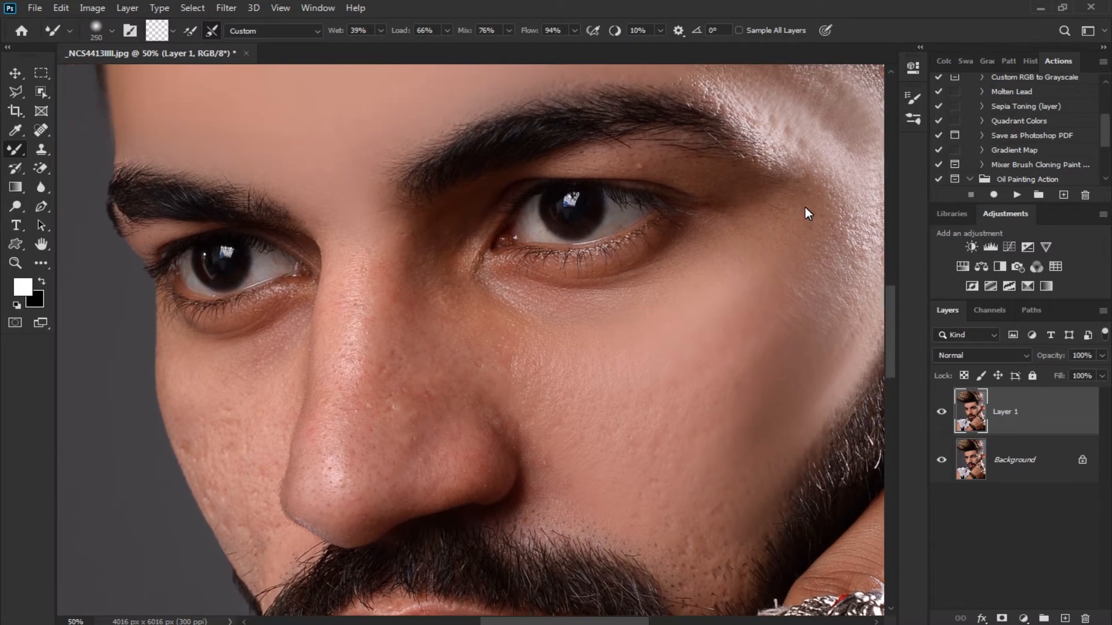
Smooth the skin outside the near eye, and blend the shadow between its inner corner and the nose with a 175 px brush
left_click_drag(807, 234, 786, 323)
key("bracketleft")
key("bracketleft")
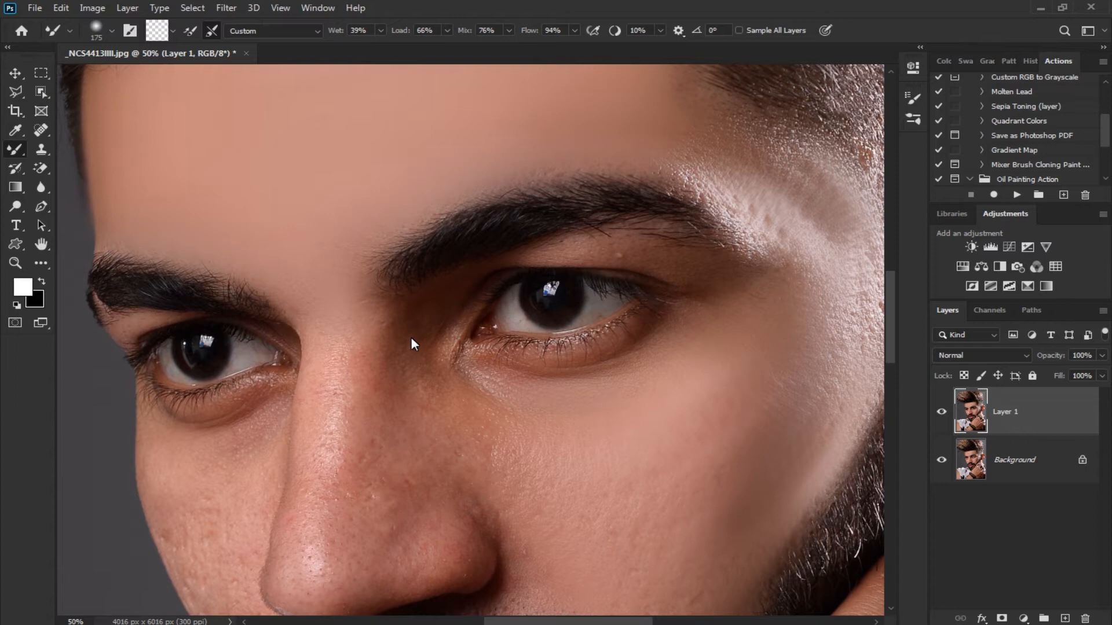
left_click_drag(430, 392, 417, 323)
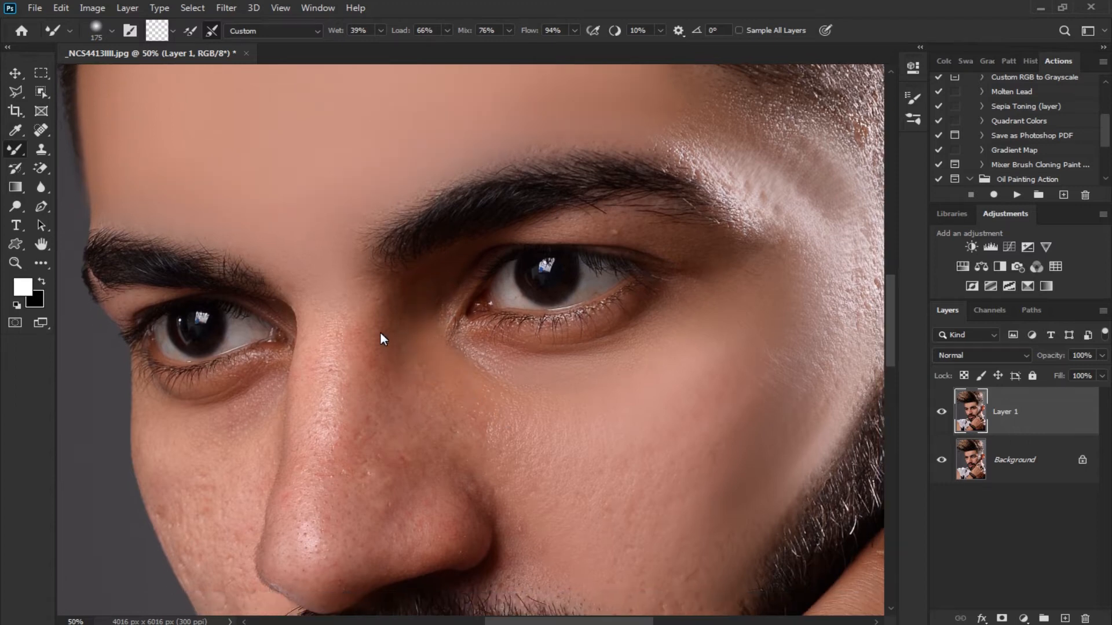
left_click_drag(445, 408, 426, 345)
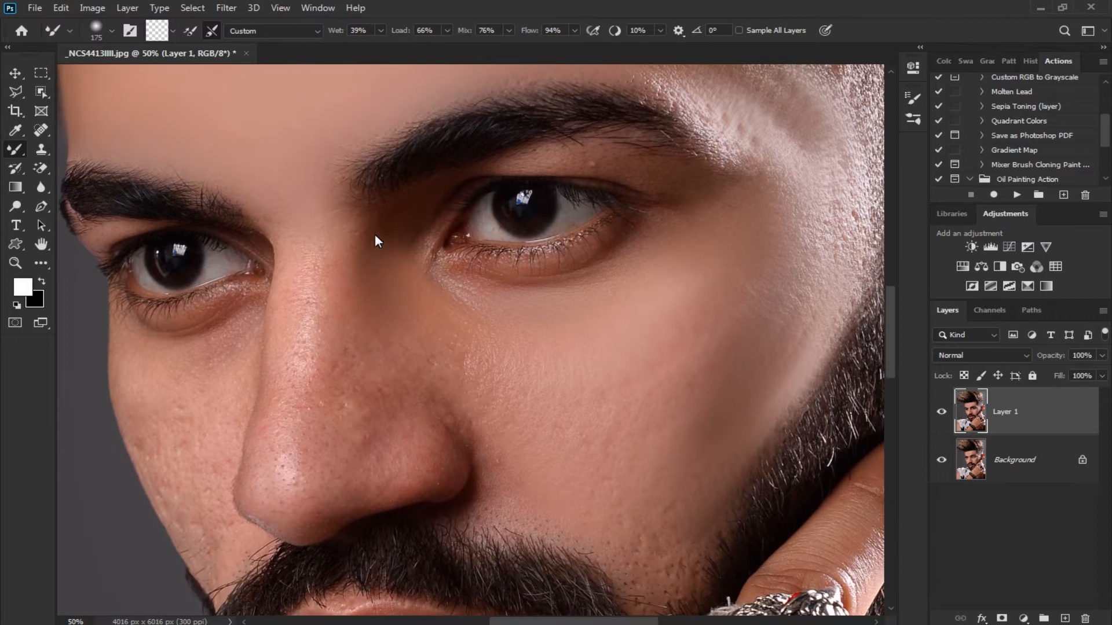
Smooth the bridge and tip of the nose with the 175 px brush, and its side and nostril at 200 px
scroll(347, 289, "down", 1)
mouse_move(344, 435)
left_mouse_down()
mouse_move(330, 272)
mouse_move(283, 461)
left_mouse_up()
left_click_drag(292, 414, 322, 213)
scroll(332, 340, "down", 1)
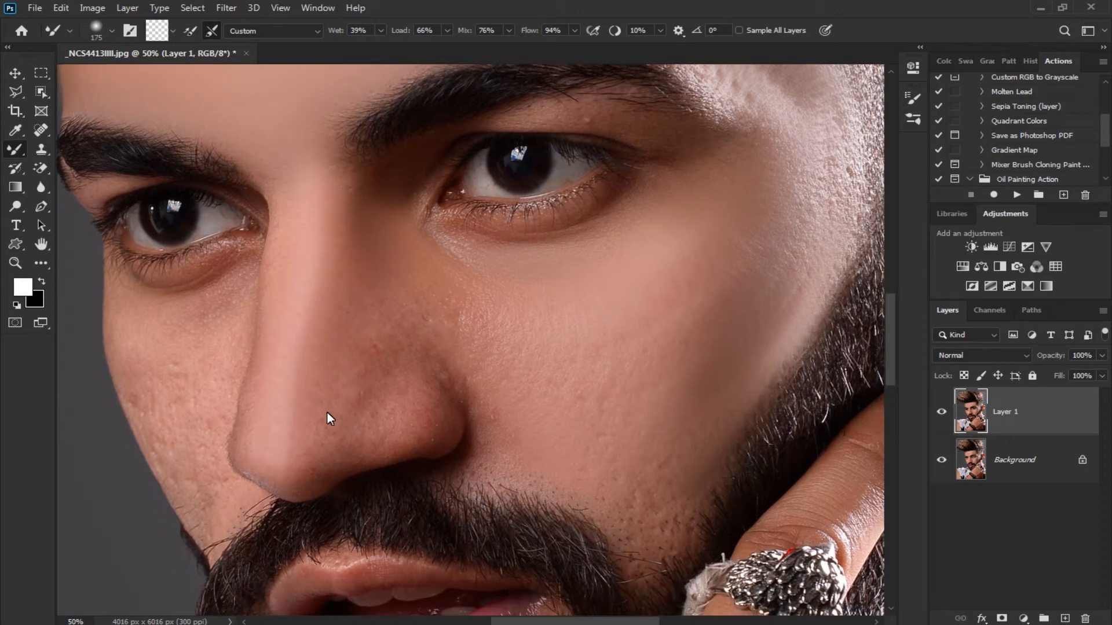
key("bracketright")
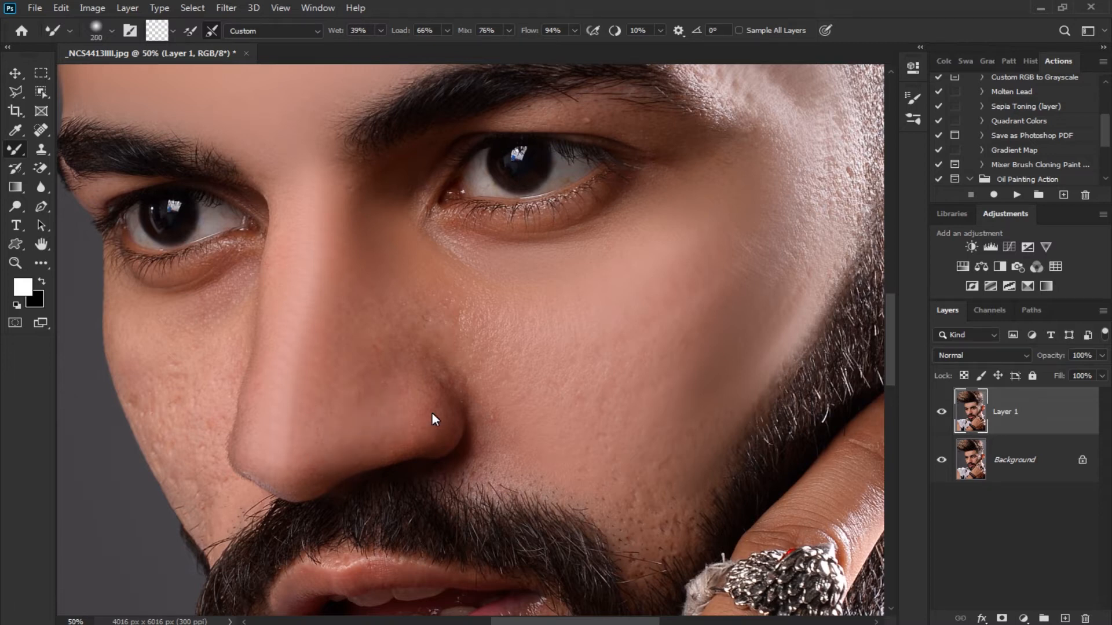
left_click_drag(435, 357, 481, 432)
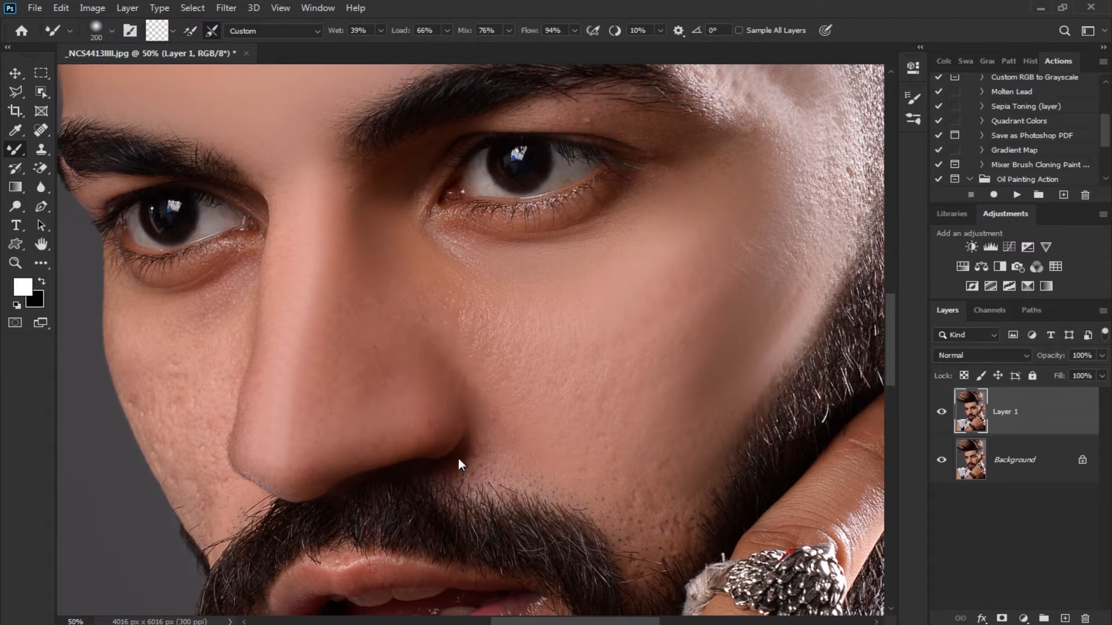
Smooth the crease beside the nostril and the skin beneath the near eye, reducing the brush to 150 px
key("bracketleft")
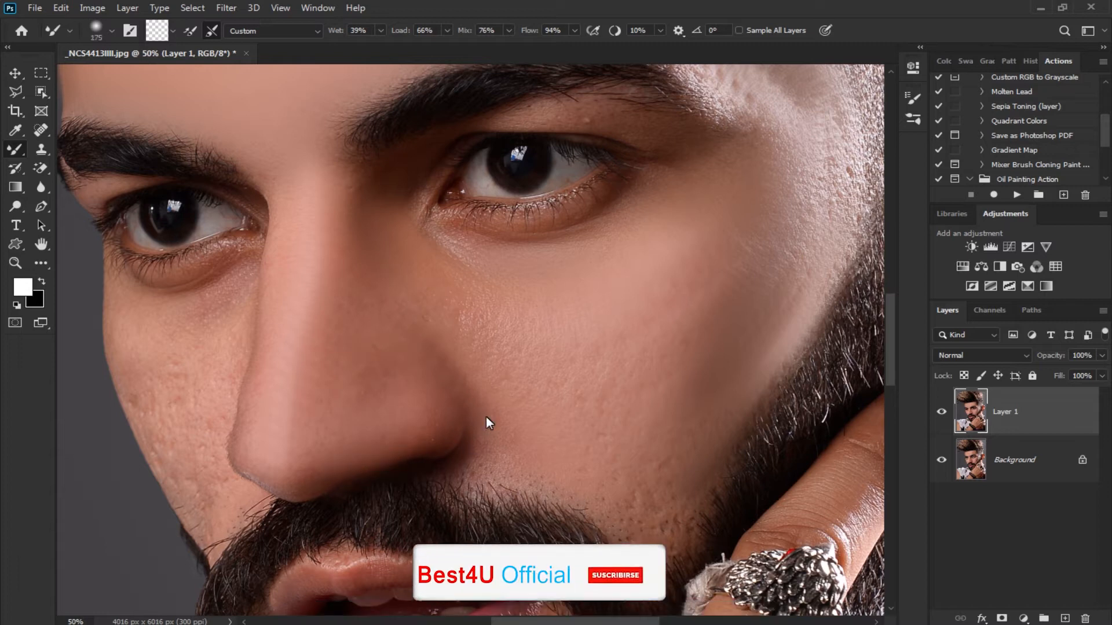
scroll(494, 481, "up", 3)
key("bracketleft")
scroll(494, 481, "up", 2)
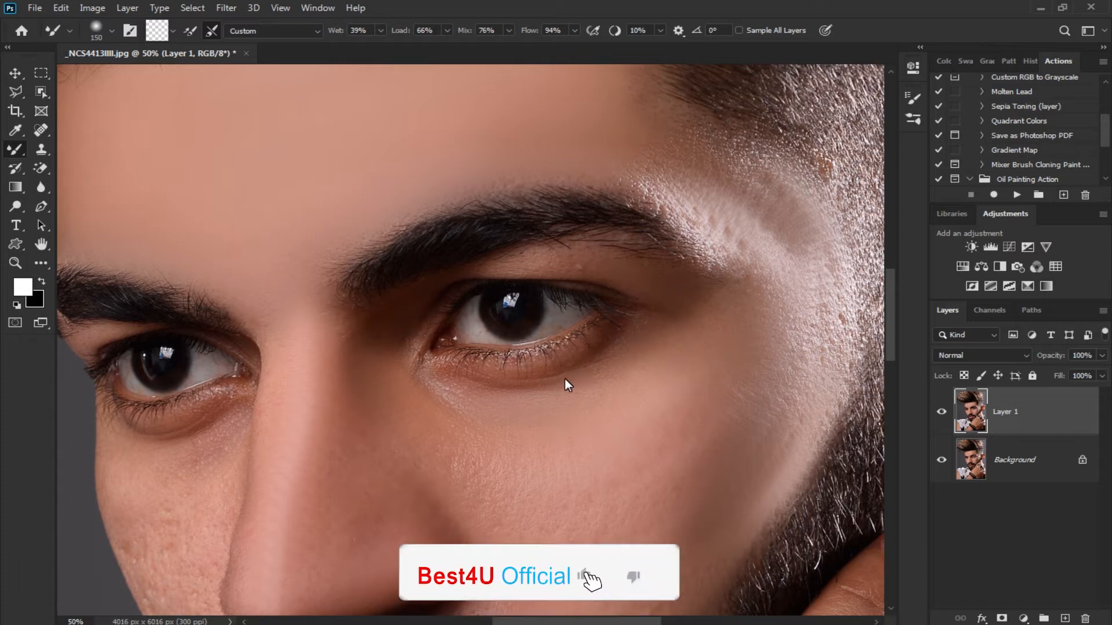
scroll(452, 388, "left", 3)
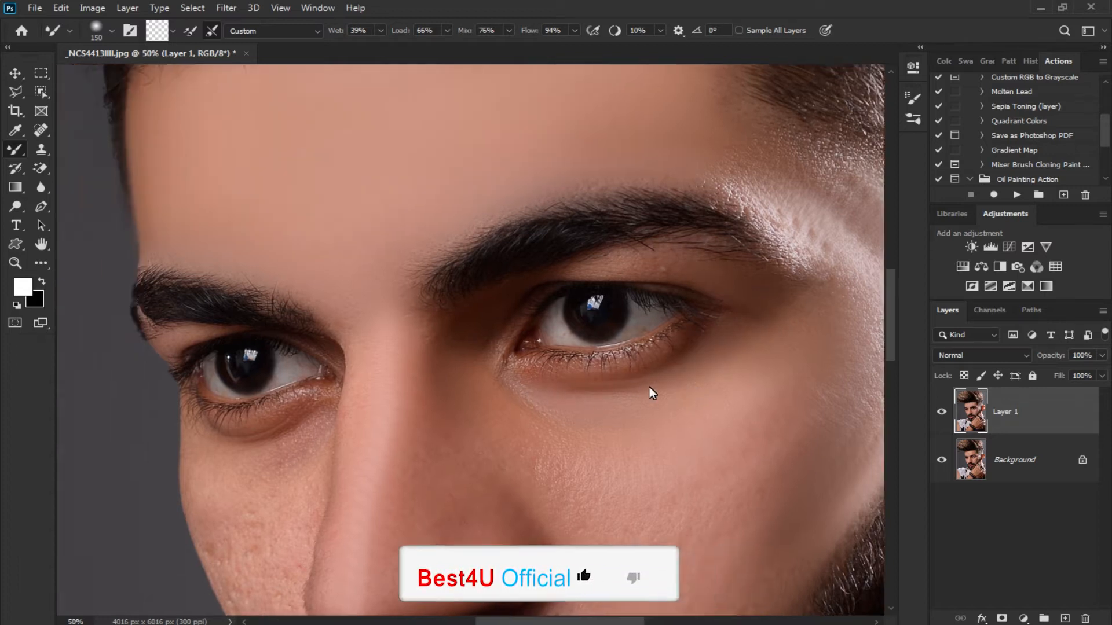
left_click_drag(590, 387, 580, 410)
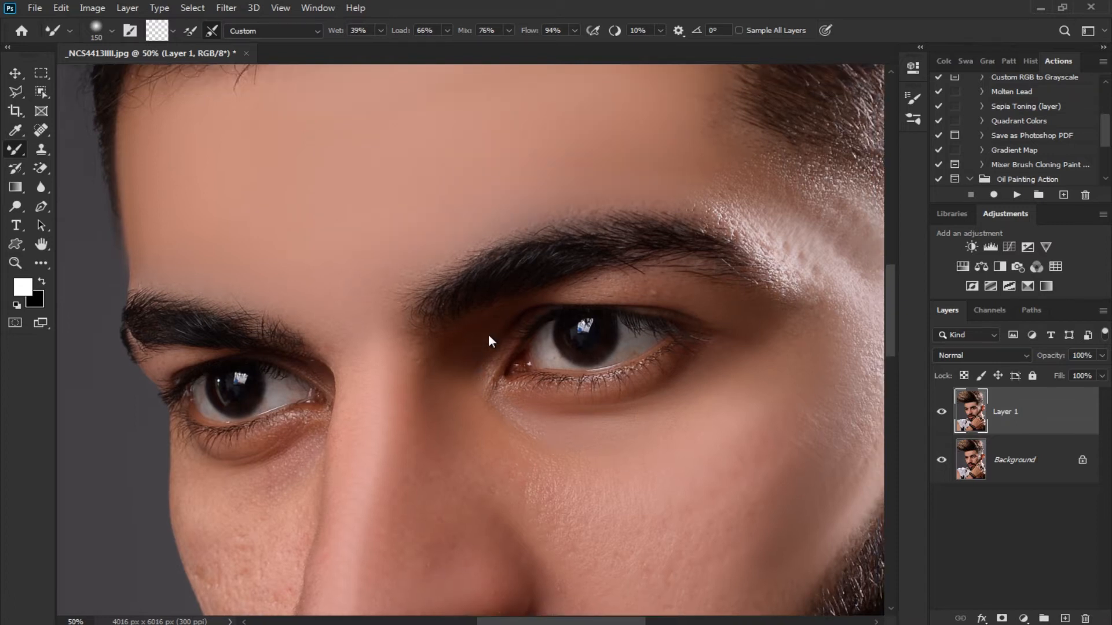
Blend the skin around the near eye's inner and outer corners and up toward the temple with the 150 px brush
left_click_drag(497, 334, 470, 348)
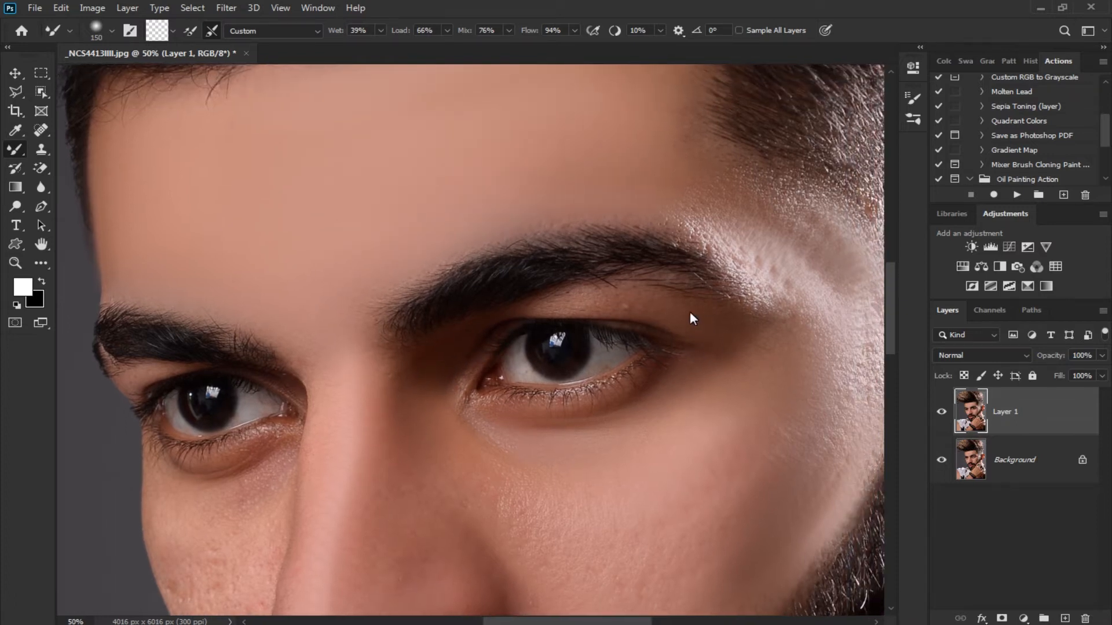
left_click_drag(763, 350, 711, 383)
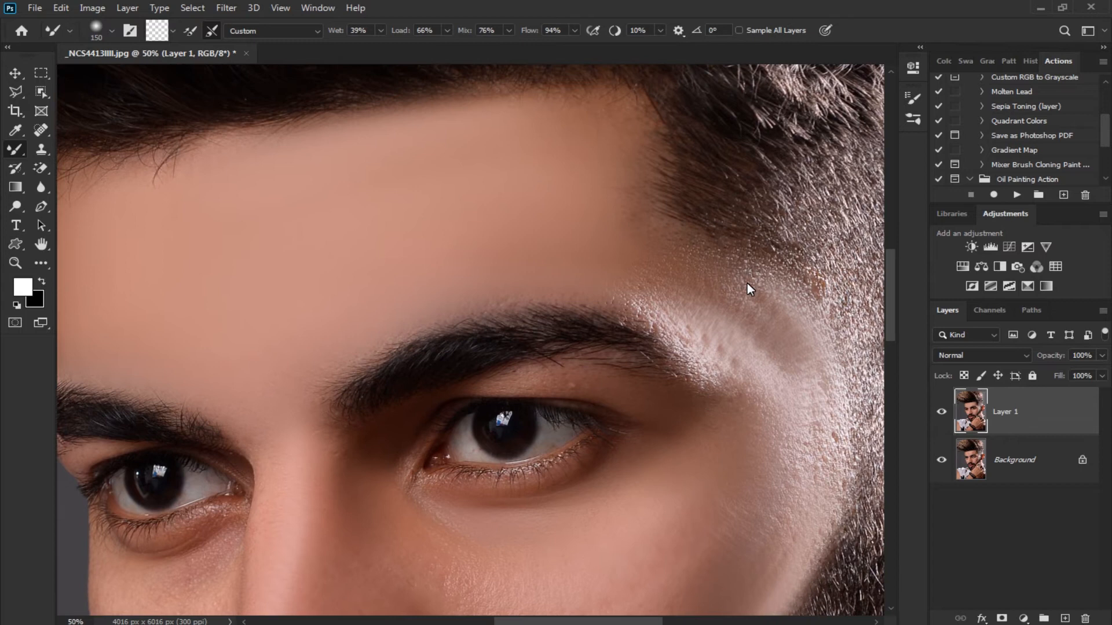
left_click_drag(775, 336, 816, 382)
Smooth the pitted skin on the far cheek, from beneath the far eye down beside the nose, with the 150 px brush
mouse_move(469, 358)
left_mouse_down()
mouse_move(620, 317)
mouse_move(573, 236)
left_mouse_up()
left_click_drag(570, 312, 552, 208)
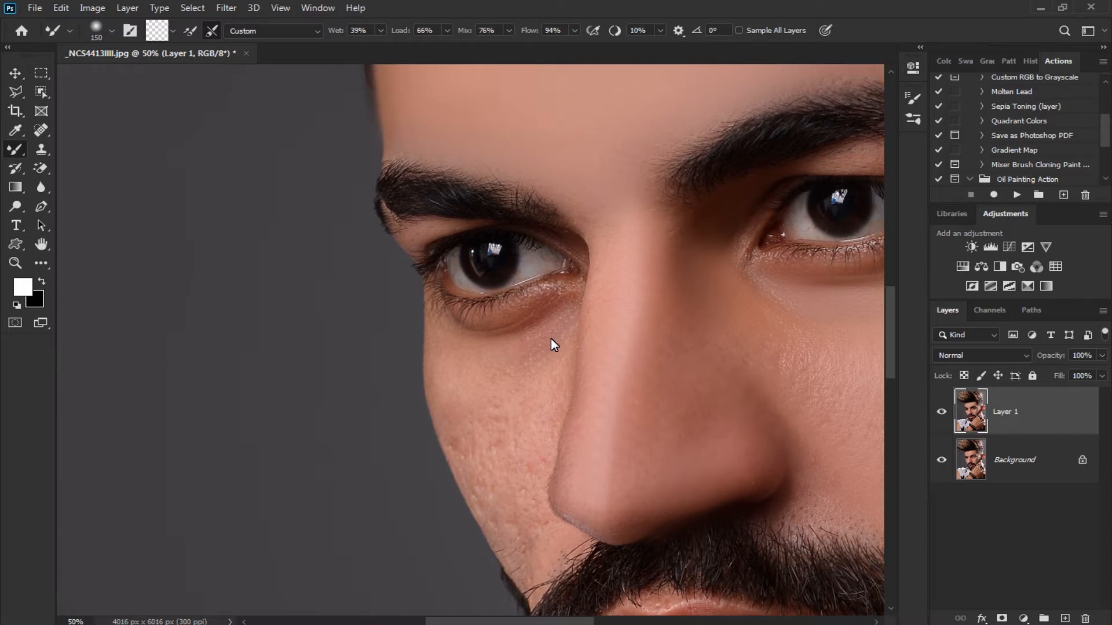
left_click_drag(561, 384, 575, 330)
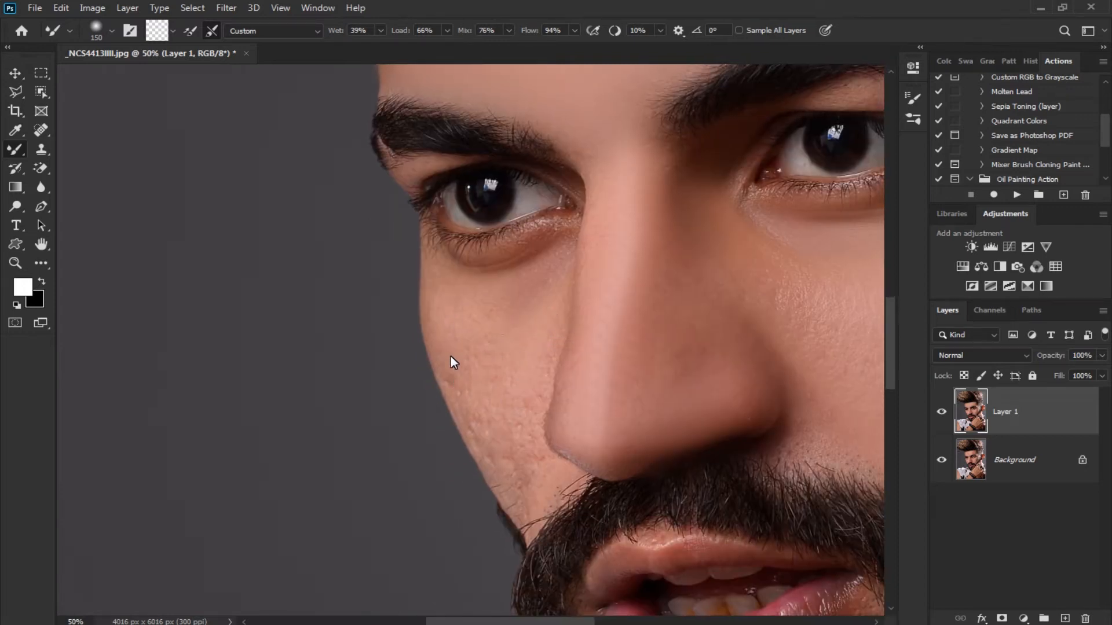
left_click_drag(489, 400, 452, 315)
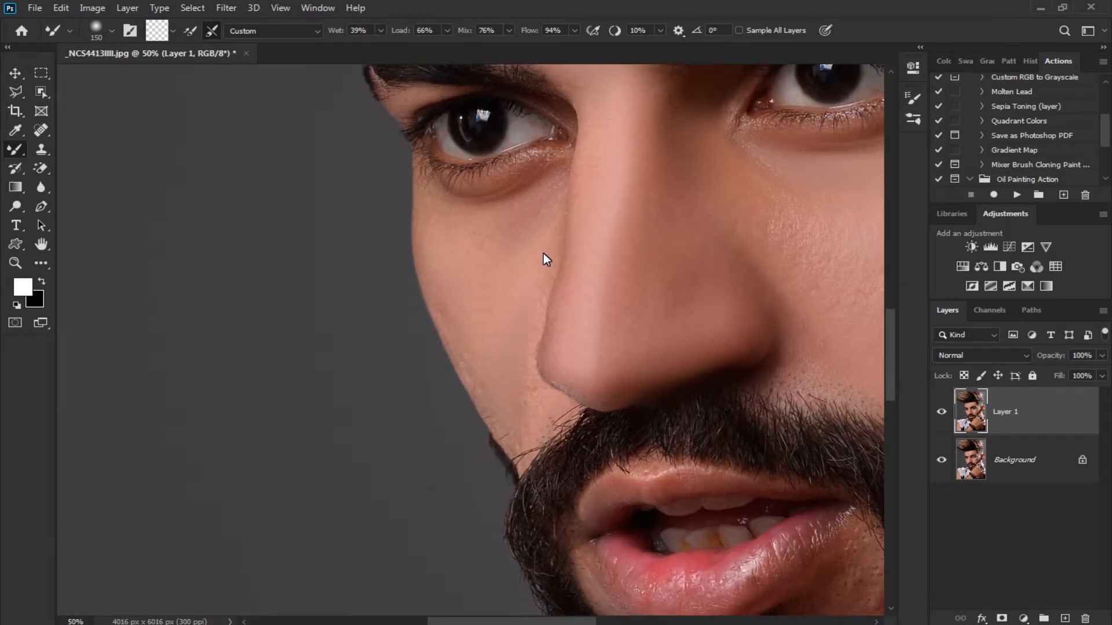
Refine the far cheek down to the beard and blend the shaded skin under the far eye along the nose's edge
scroll(512, 342, "down", 2)
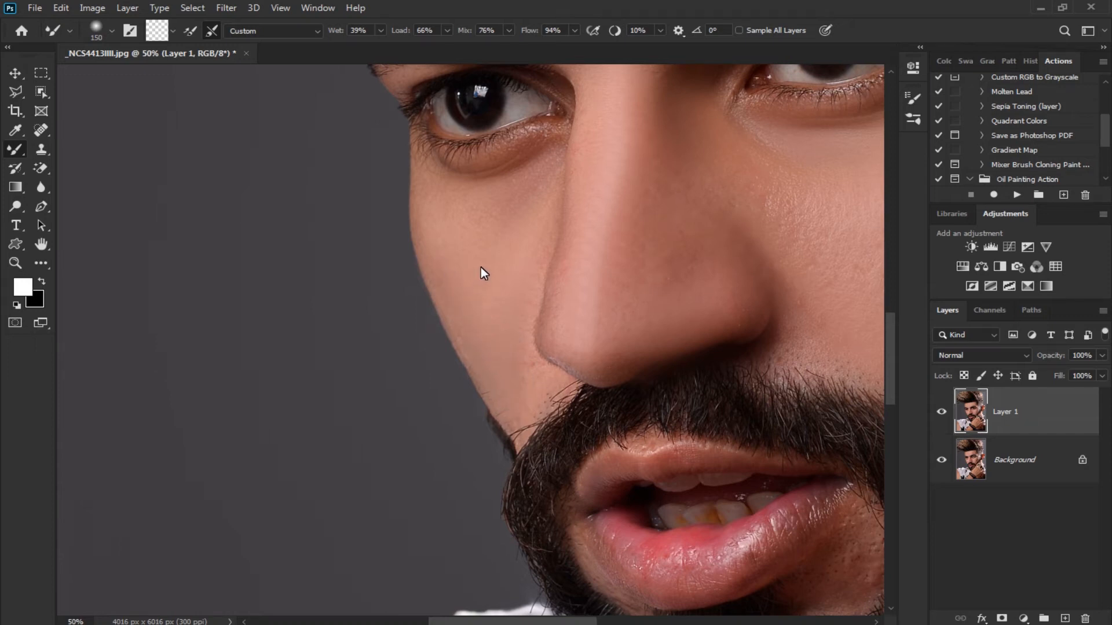
scroll(463, 281, "up", 2)
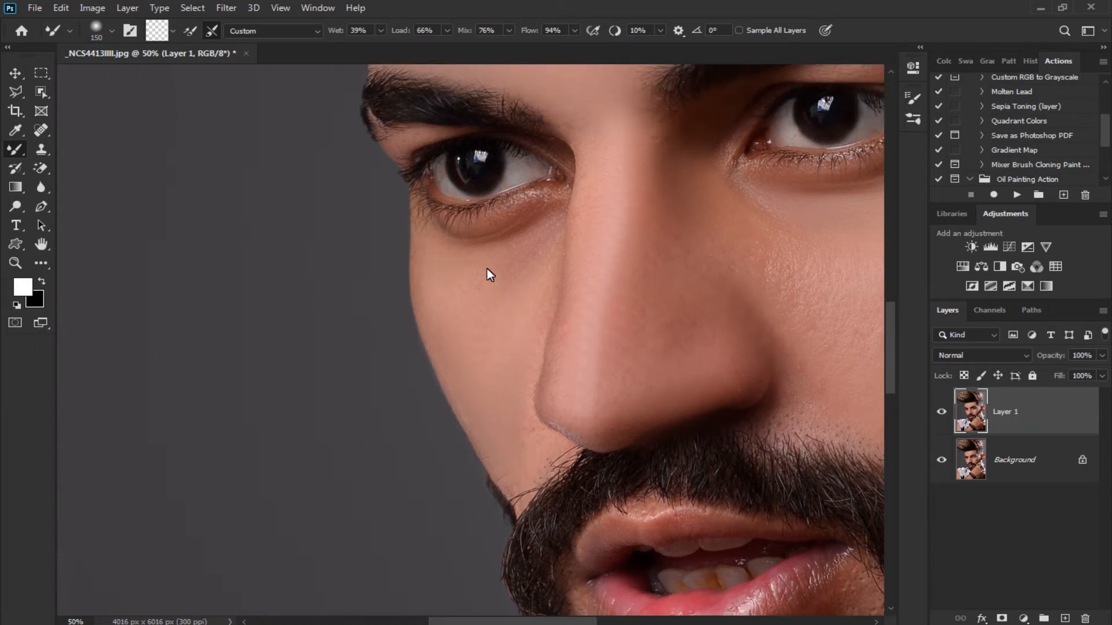
mouse_move(540, 242)
left_mouse_down()
mouse_move(492, 299)
mouse_move(481, 279)
left_mouse_up()
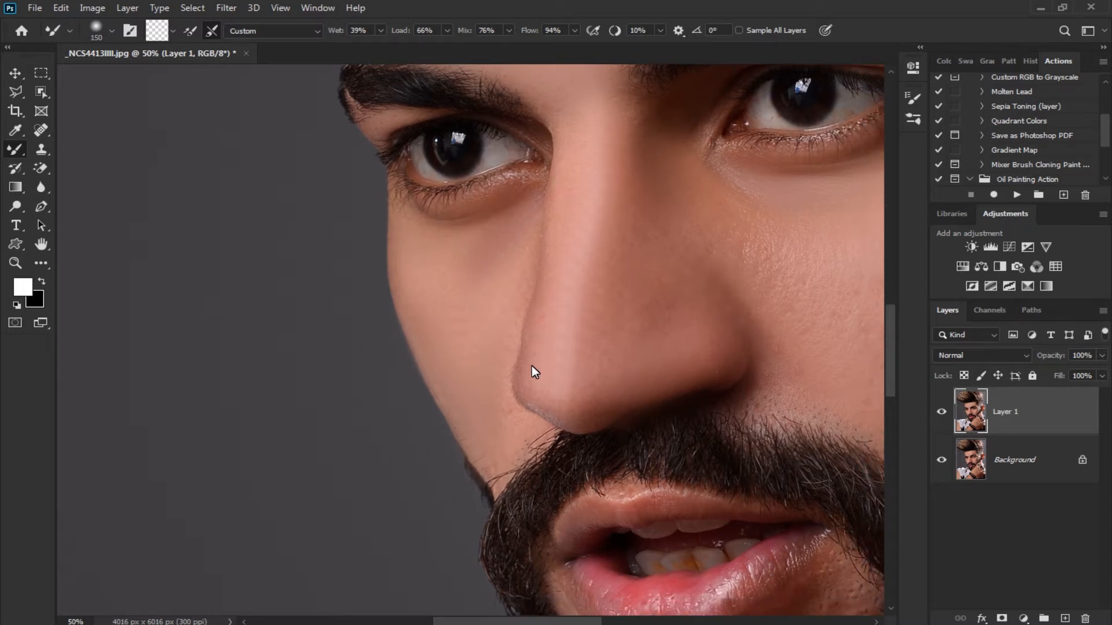
left_click_drag(543, 357, 536, 325)
Smooth the blemished skin between the near corner of the mouth and the beard with the 150 px brush
left_click_drag(527, 377, 406, 222)
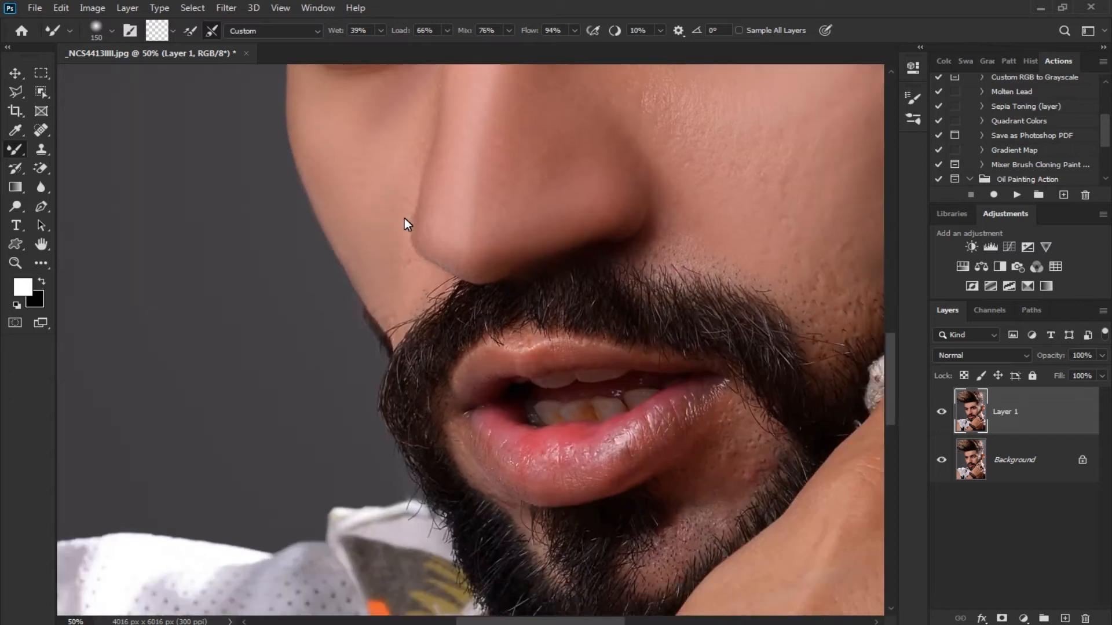
left_click_drag(551, 315, 489, 239)
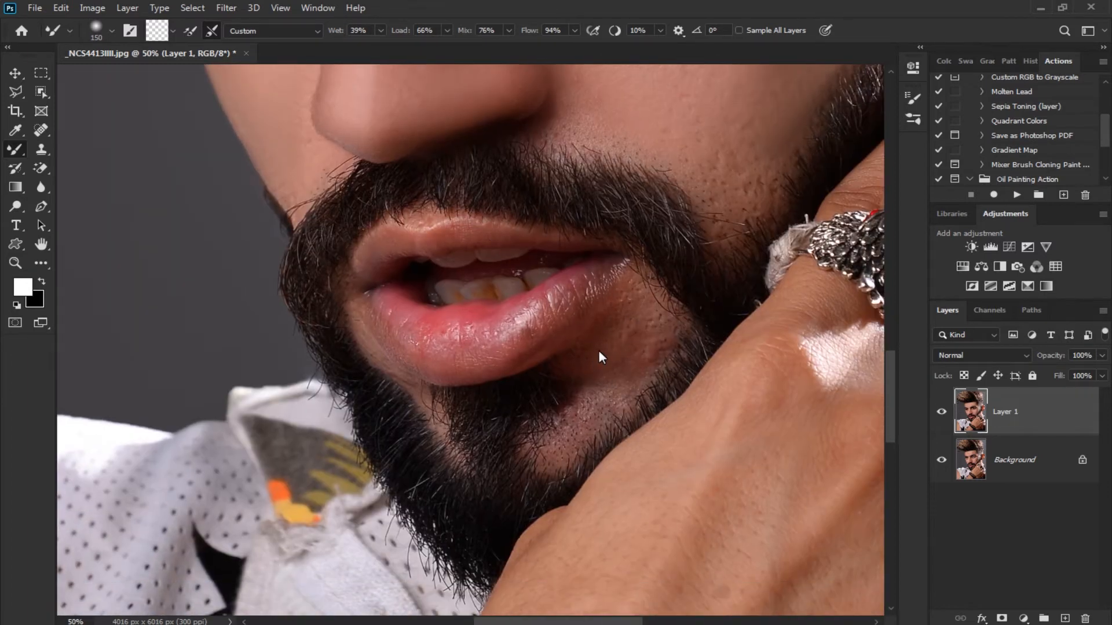
left_click_drag(635, 372, 648, 350)
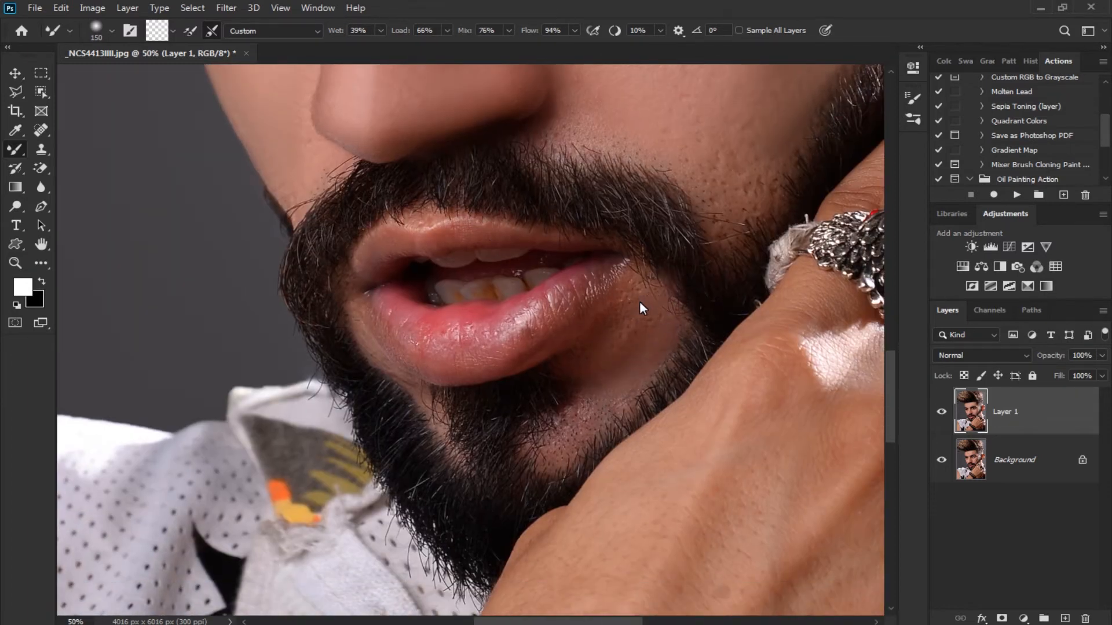
left_click_drag(597, 377, 631, 319)
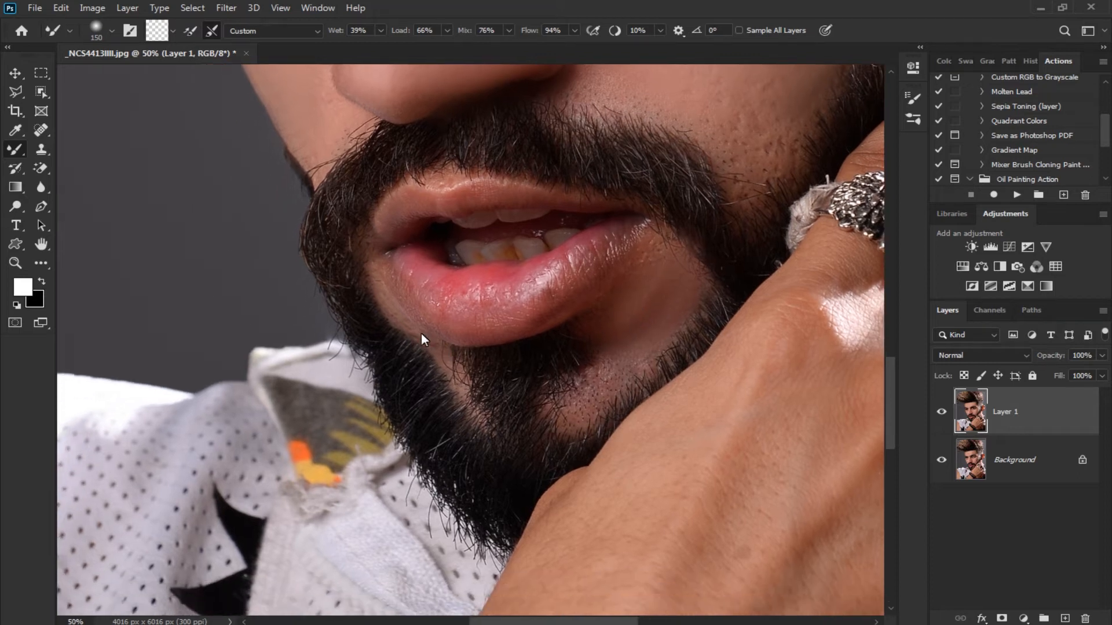
Smooth the narrow bare patches of chin between the lower lip and the beard with a 90 px brush
key("bracketleft")
mouse_move(563, 378)
left_mouse_down()
mouse_move(542, 364)
mouse_move(630, 330)
mouse_move(530, 359)
left_mouse_up()
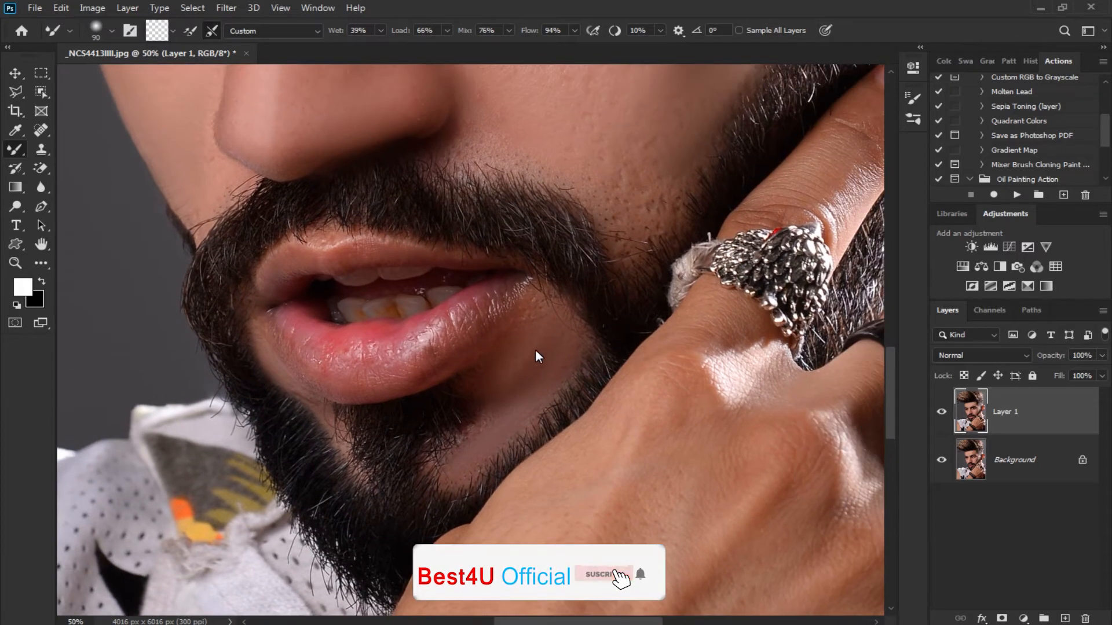
left_click_drag(555, 320, 499, 390)
left_click_drag(532, 294, 503, 369)
Smooth the cheek along the moustache's upper edge and into the beard corner, varying the brush between 100 and 125 px
key("bracketright")
key("bracketright")
key("bracketright")
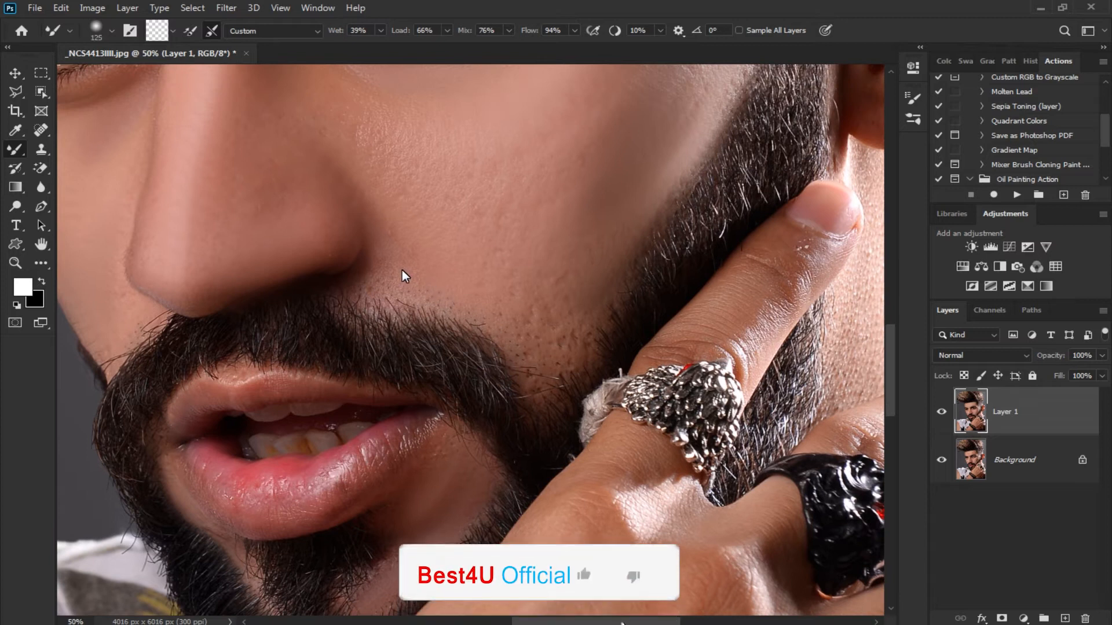
key("bracketleft")
key("bracketleft")
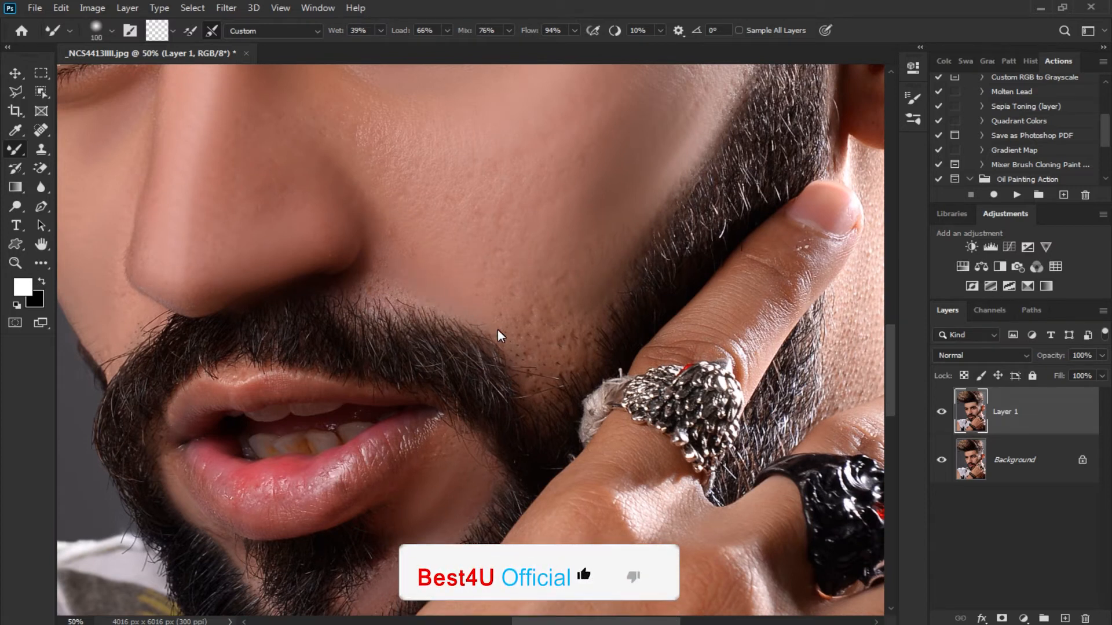
key("bracketright")
key("bracketright")
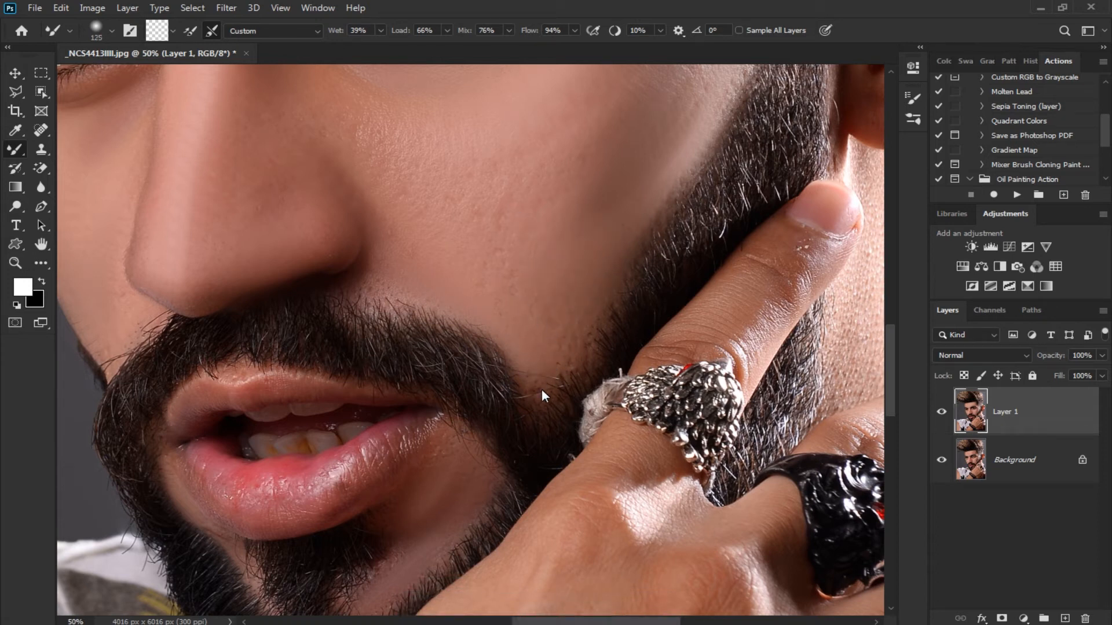
Smooth the ear and the skin just in front of it with the 125 px brush
left_click_drag(596, 296, 547, 424)
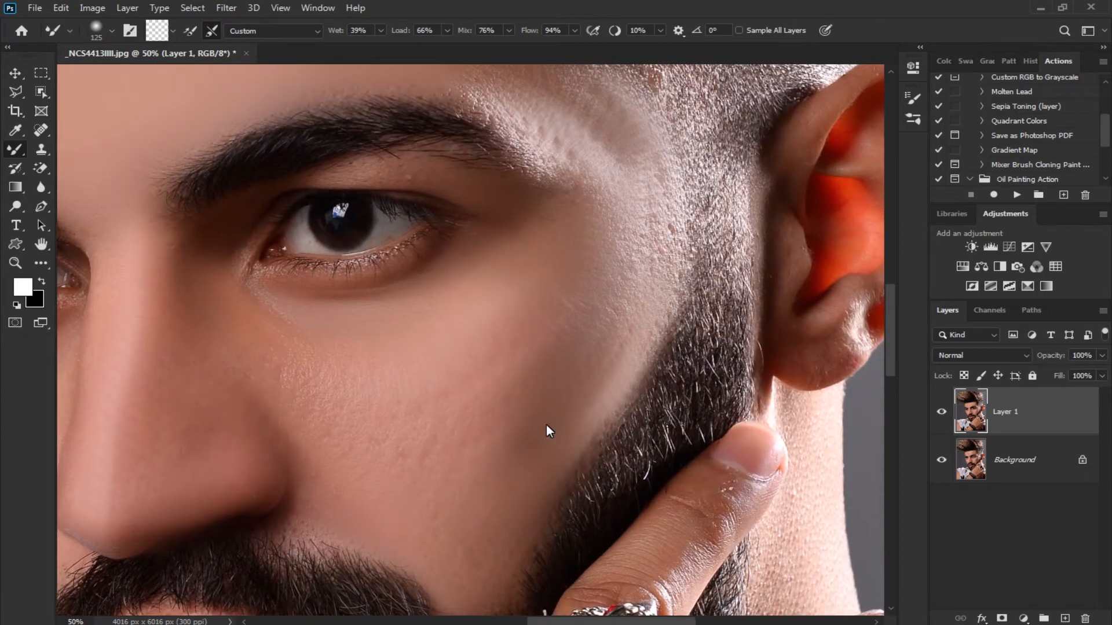
left_click_drag(568, 371, 425, 377)
mouse_move(756, 135)
left_mouse_down()
mouse_move(760, 163)
mouse_move(818, 218)
mouse_move(775, 214)
mouse_move(785, 288)
mouse_move(759, 235)
mouse_move(775, 257)
mouse_move(763, 346)
mouse_move(712, 404)
mouse_move(735, 367)
mouse_move(696, 411)
mouse_move(654, 401)
mouse_move(646, 316)
mouse_move(662, 196)
mouse_move(634, 282)
mouse_move(638, 351)
left_mouse_up()
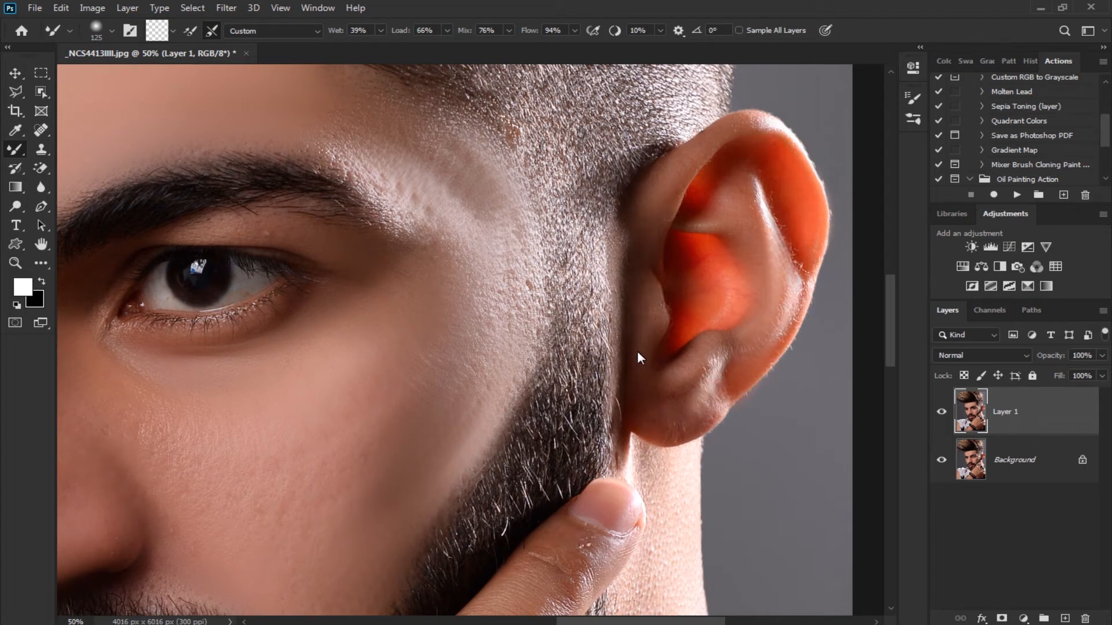
left_click_drag(637, 426, 645, 200)
left_click_drag(683, 271, 682, 185)
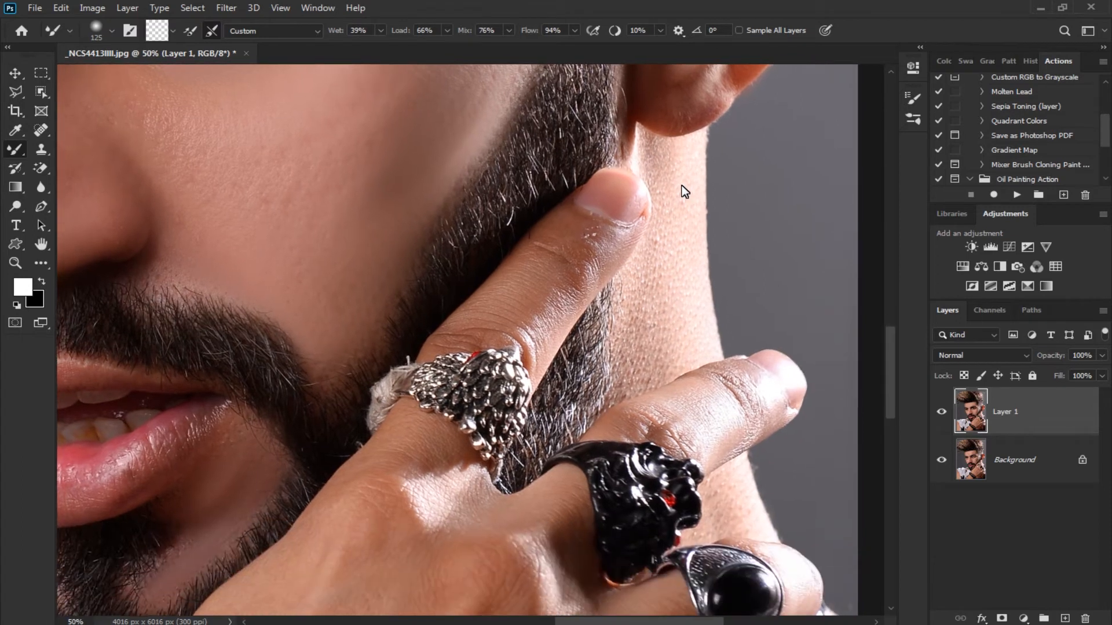
Smooth the textured skin on the neck between the earlobe and the fingers with a 175 px brush
key("bracketright")
key("bracketright")
left_click_drag(693, 141, 686, 341)
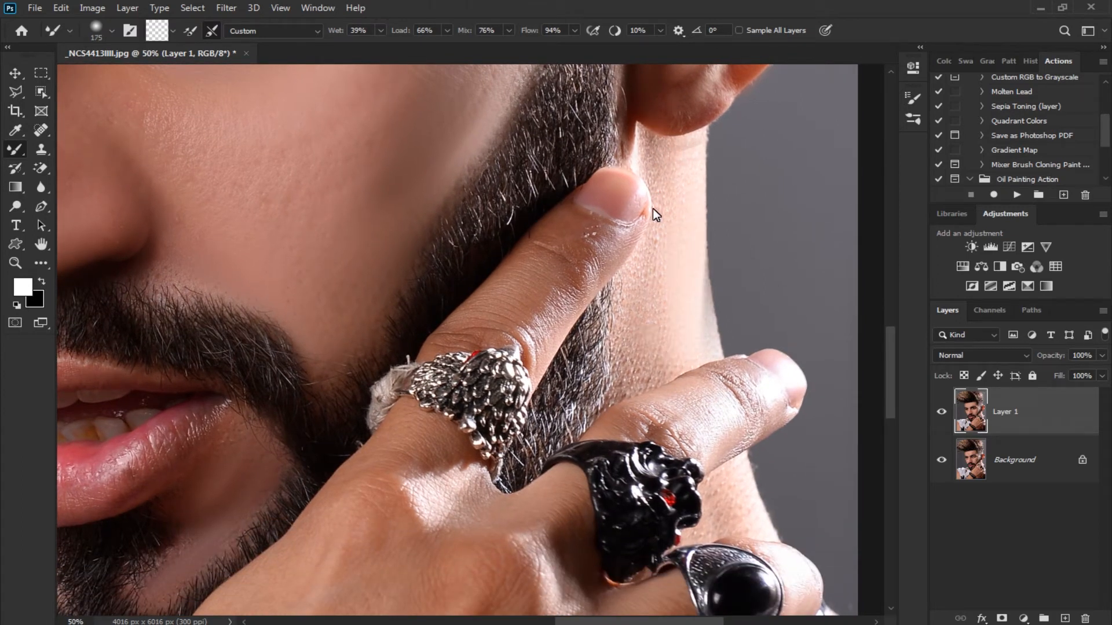
left_click_drag(652, 209, 653, 283)
left_click_drag(651, 300, 657, 273)
Smooth the skin on the raised index finger and the middle finger beyond the rings with a 150 px brush
key("bracketleft")
mouse_move(569, 201)
left_mouse_down()
mouse_move(514, 299)
mouse_move(609, 228)
left_mouse_up()
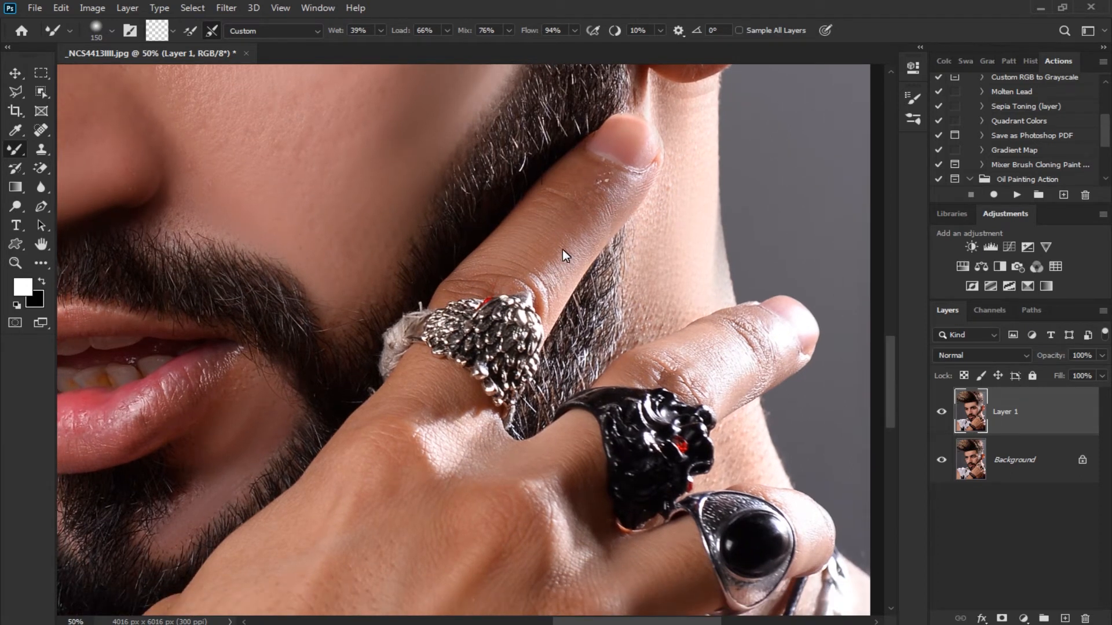
left_click_drag(575, 261, 593, 206)
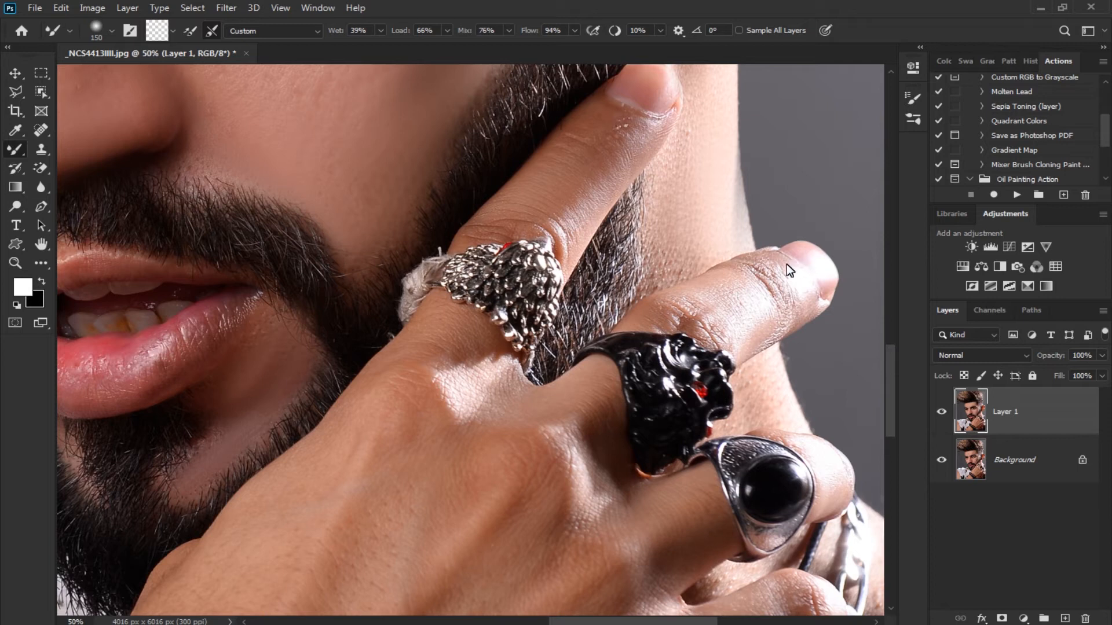
left_click_drag(784, 313, 780, 210)
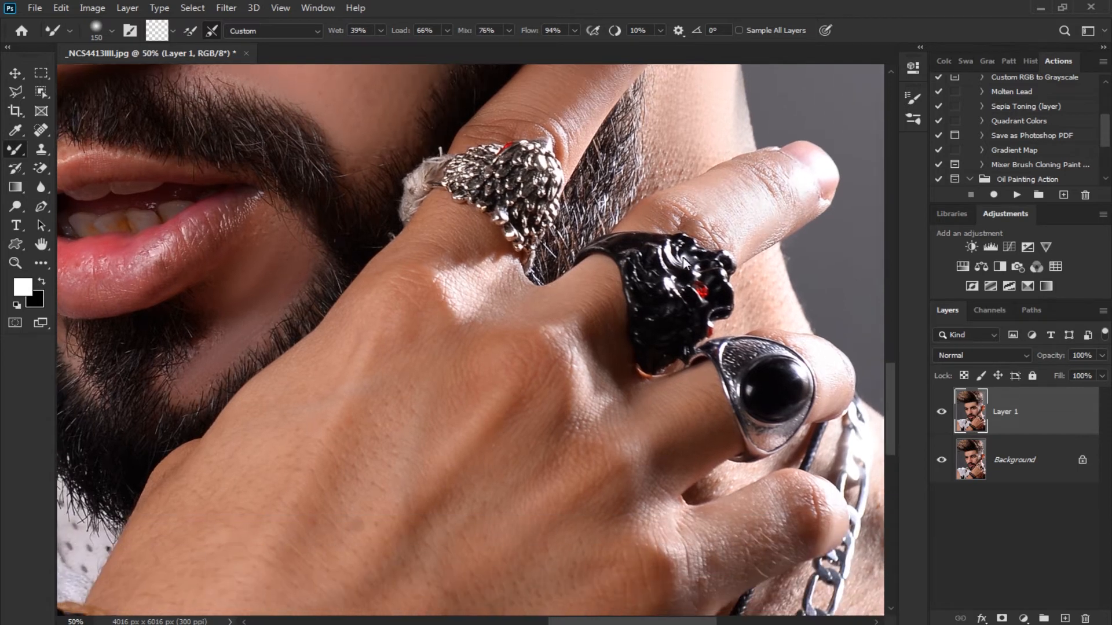
Smooth the skin on the back of the hand, from the knuckles to the bracelets, with brush sizes from 200 to 400 px
left_click_drag(577, 363, 580, 312)
key("bracketright")
key("bracketright")
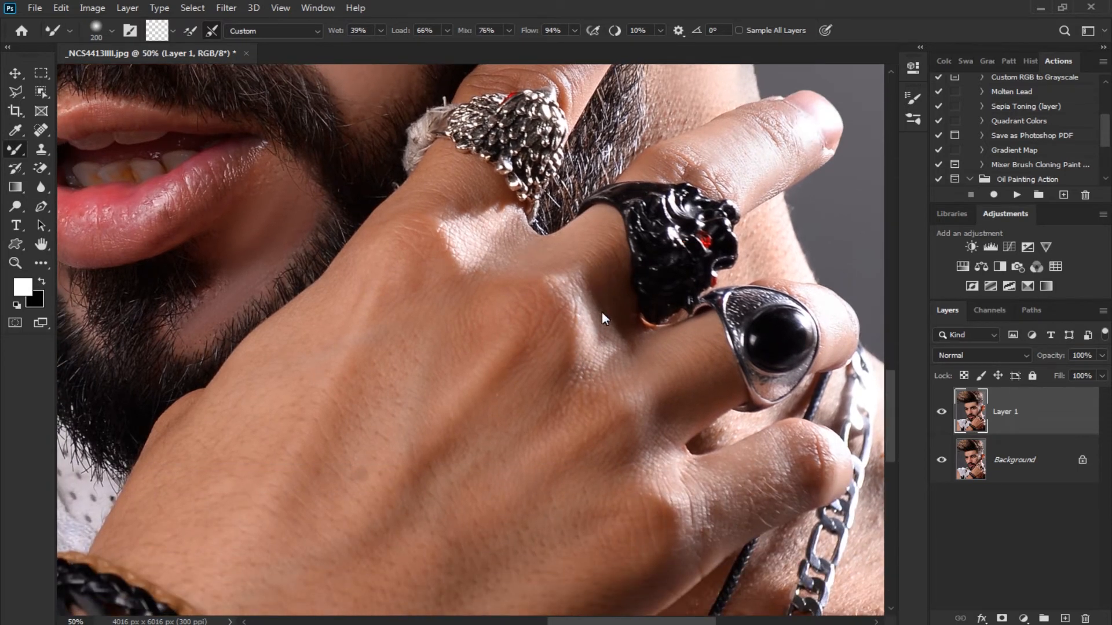
left_click_drag(640, 408, 666, 277)
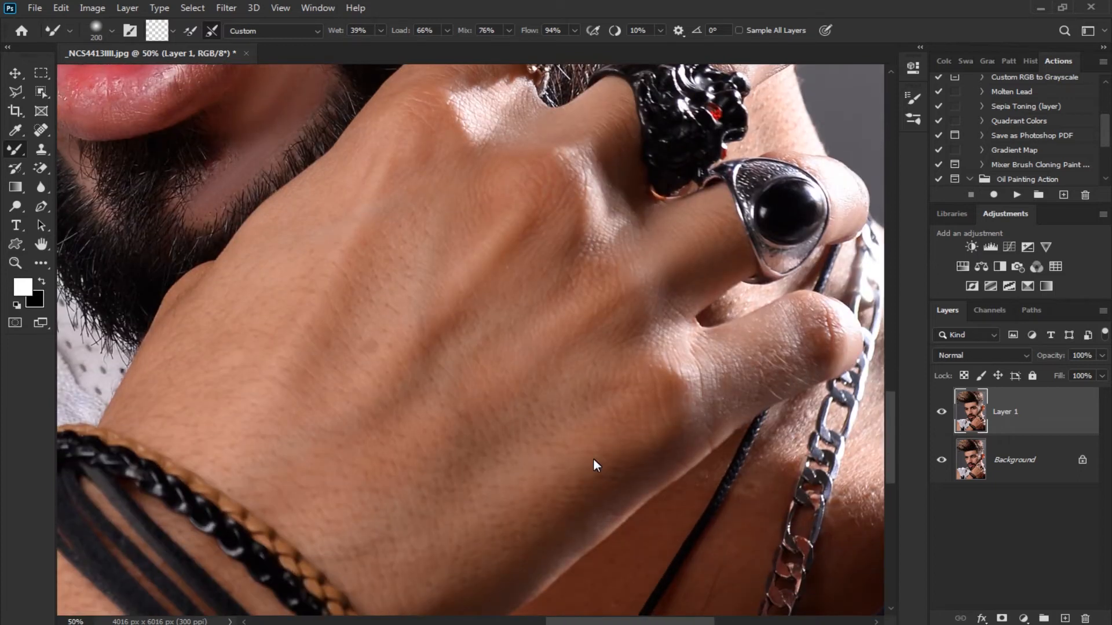
key("ctrl+minus")
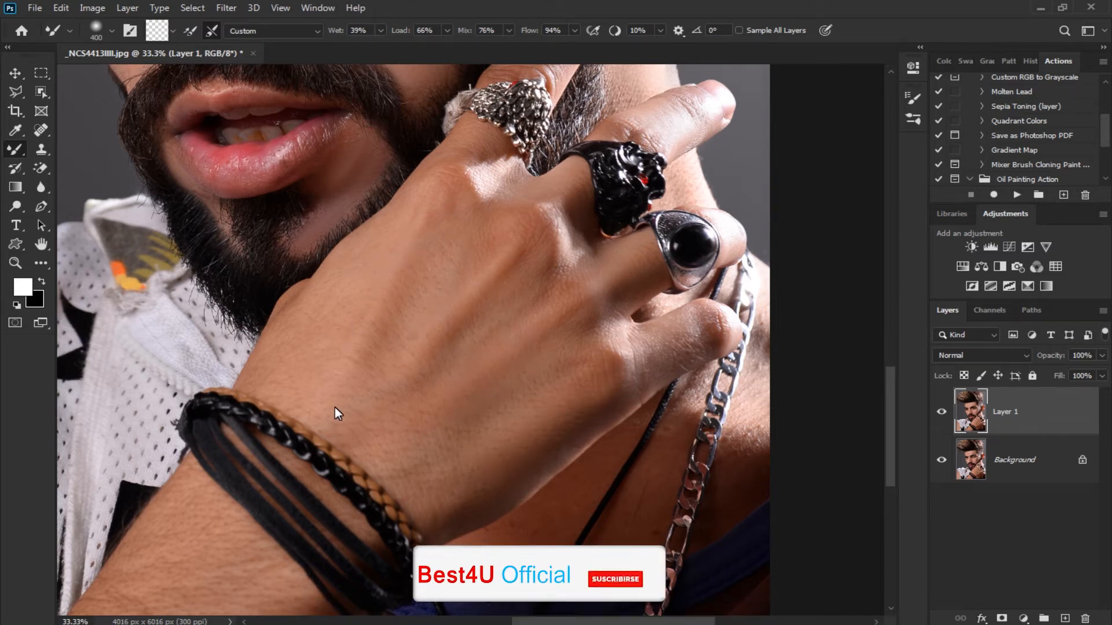
left_click_drag(462, 432, 550, 269)
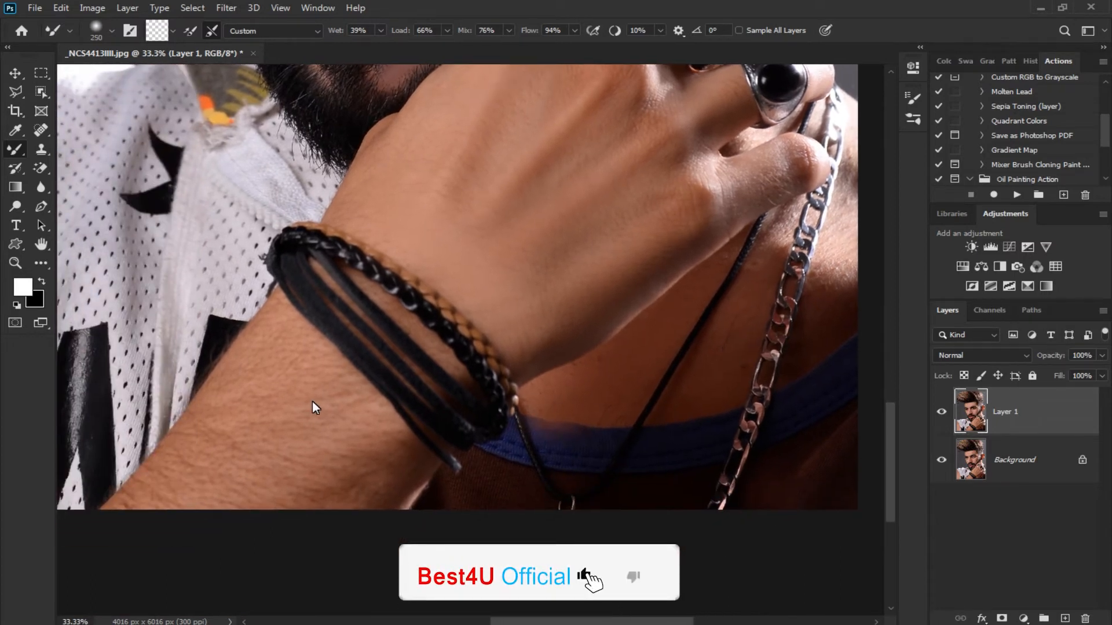
Smooth the skin of the forearm below the bracelets with a 600 px brush
key("bracketright")
key("bracketright")
key("bracketright")
key("bracketright")
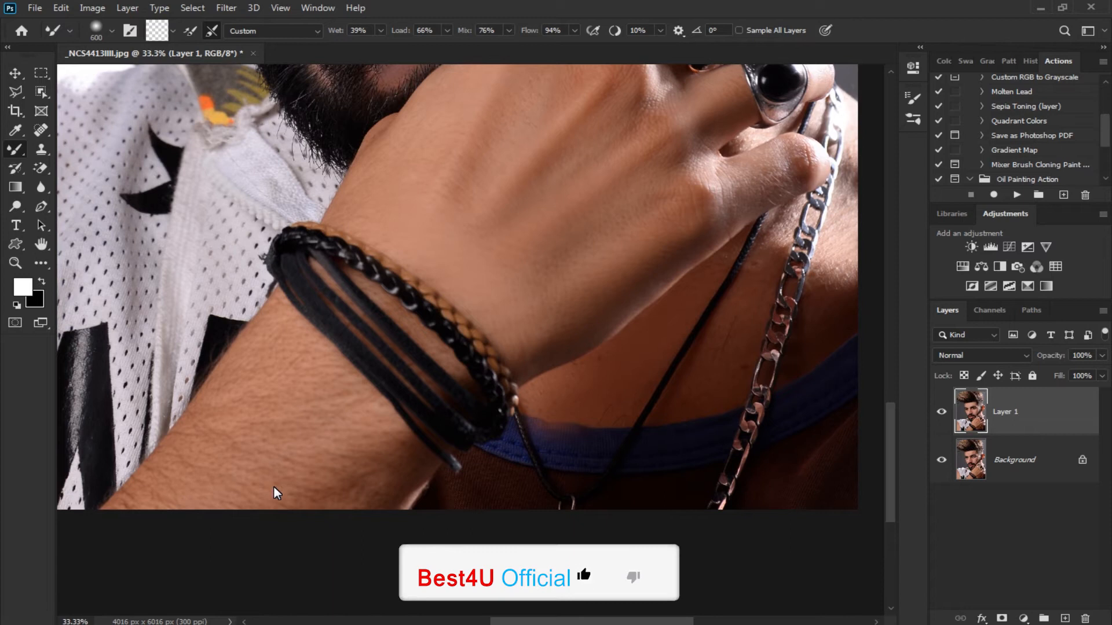
left_click_drag(449, 358, 429, 527)
key("ctrl+minus")
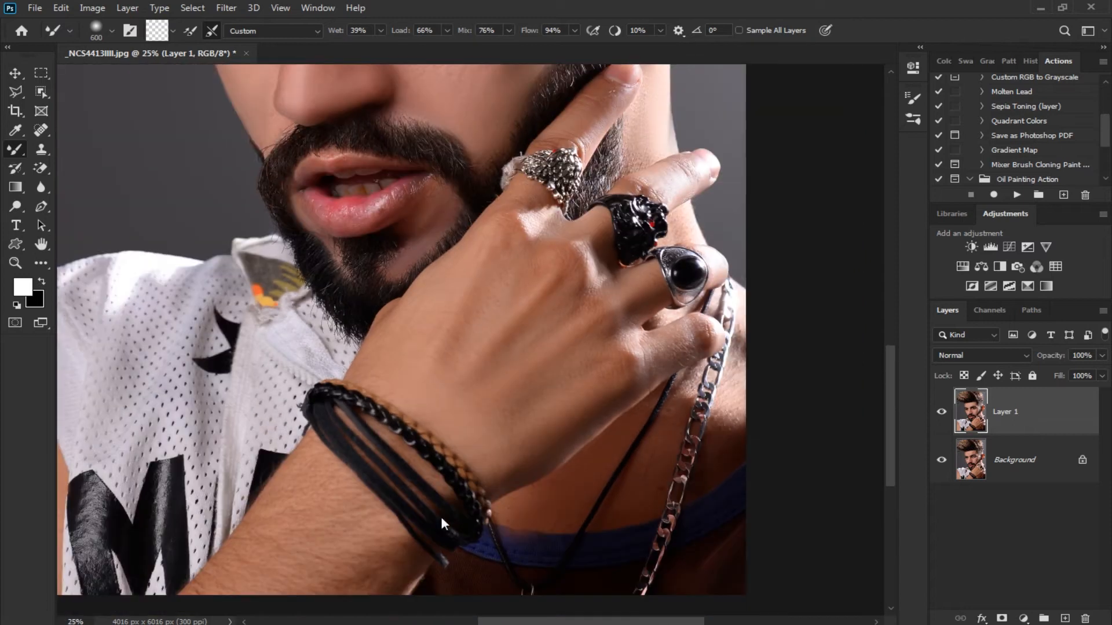
key("ctrl+0")
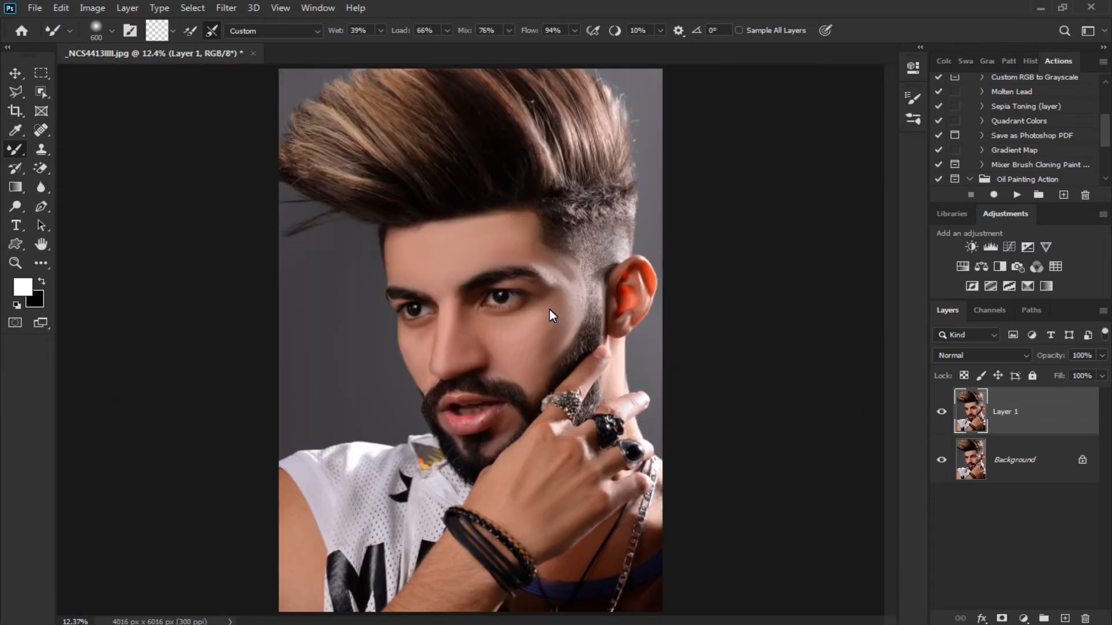
Smooth the cheek beside the beard and the temple near the eyebrow's outer end, reducing the brush from 300 to 200 px
scroll(549, 308, "up", 2)
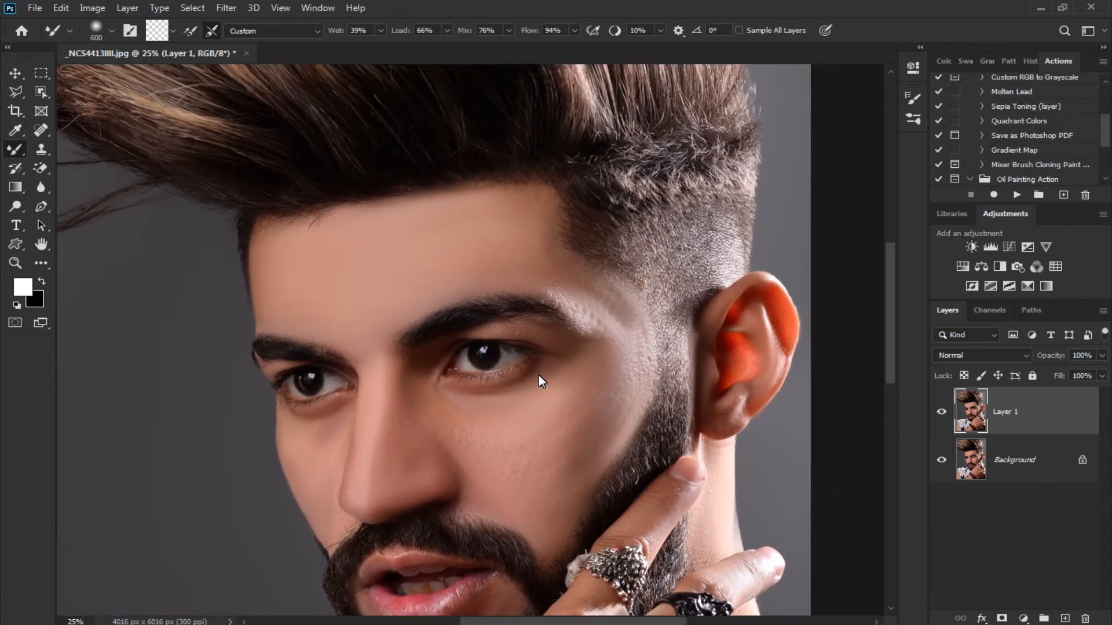
scroll(539, 375, "up", 1)
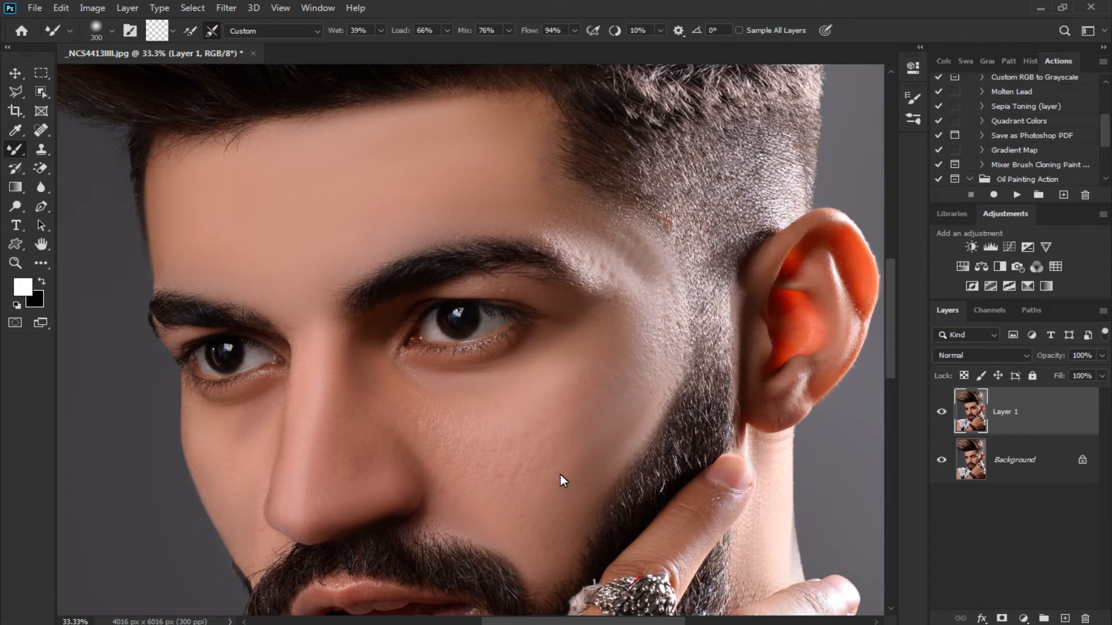
scroll(602, 429, "up", 2)
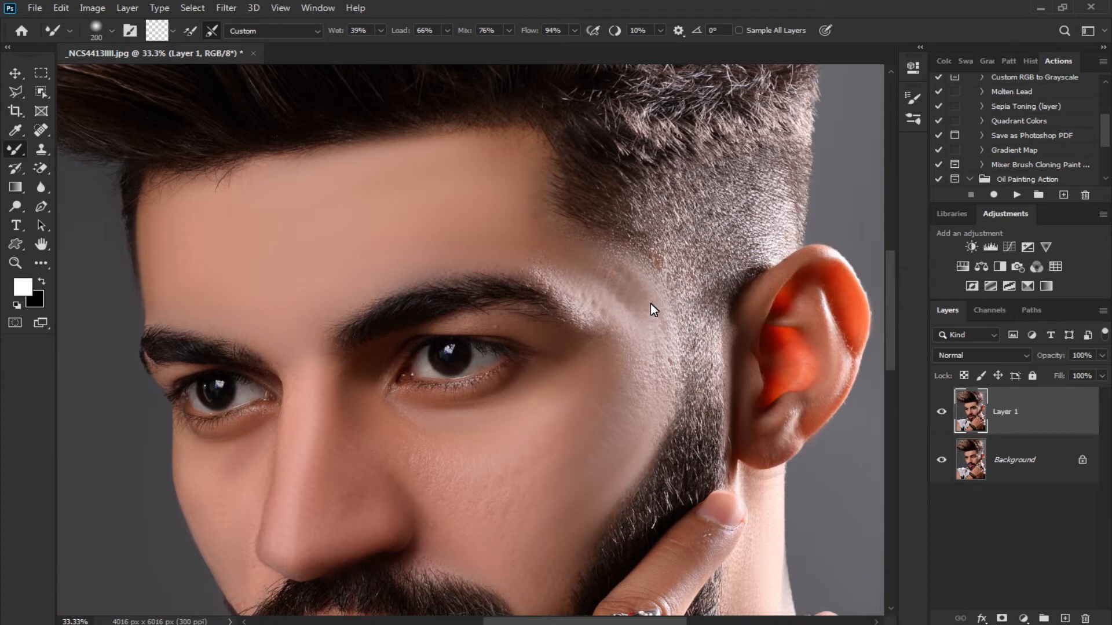
scroll(655, 371, "down", 2)
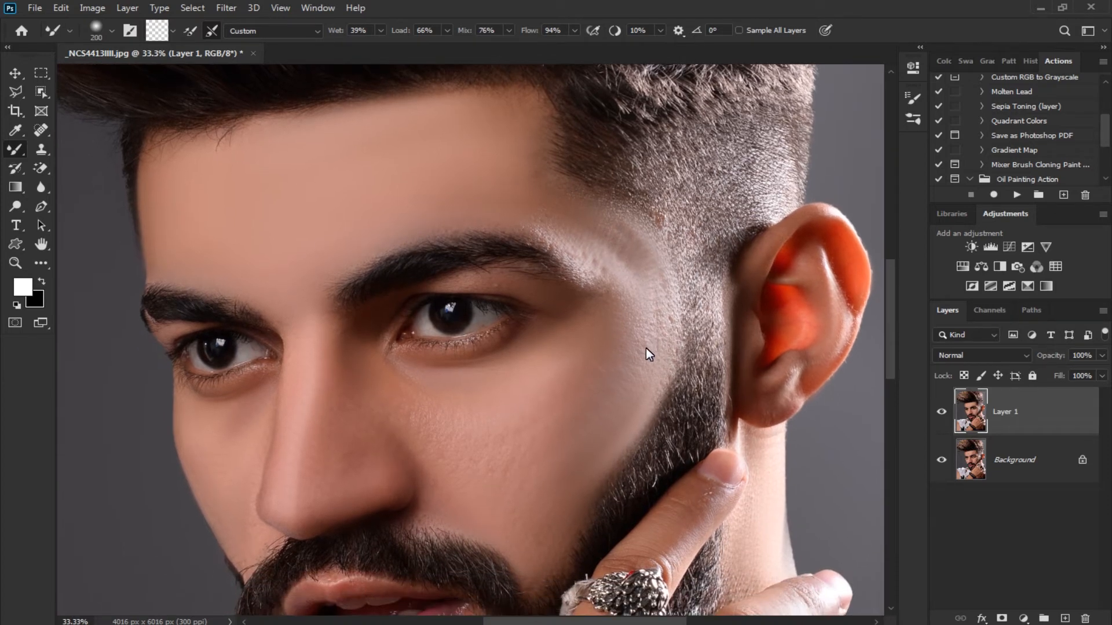
key("ctrl+minus")
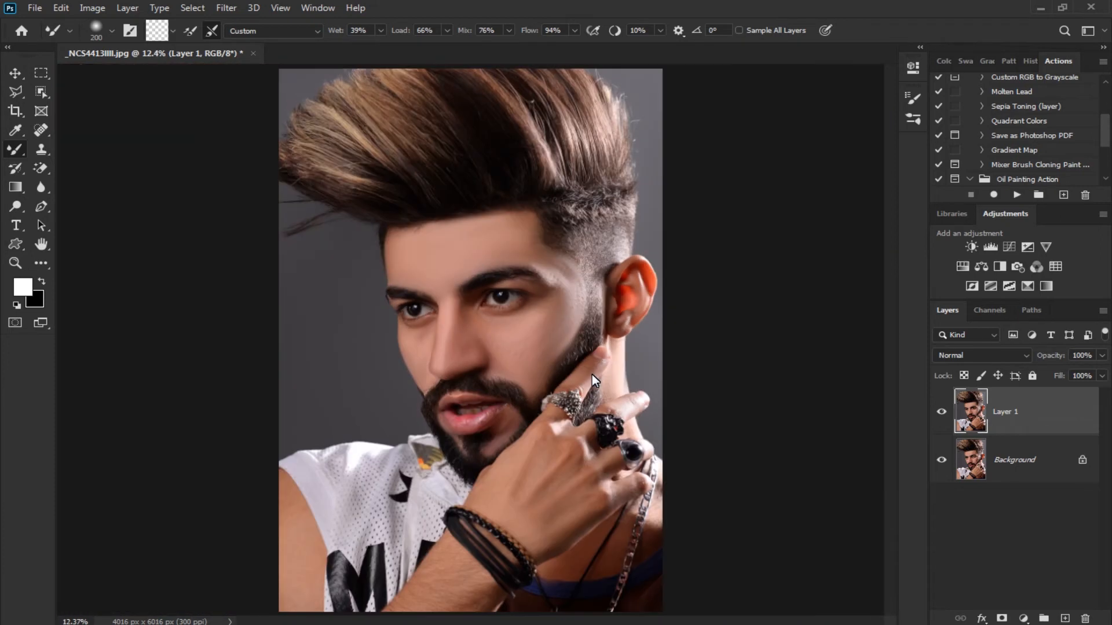
Examine the retouched skin up close around the nose, both eyes and the cheek
key("ctrl+plus")
left_click_drag(458, 355, 521, 386)
key("ctrl+plus")
key("ctrl+plus")
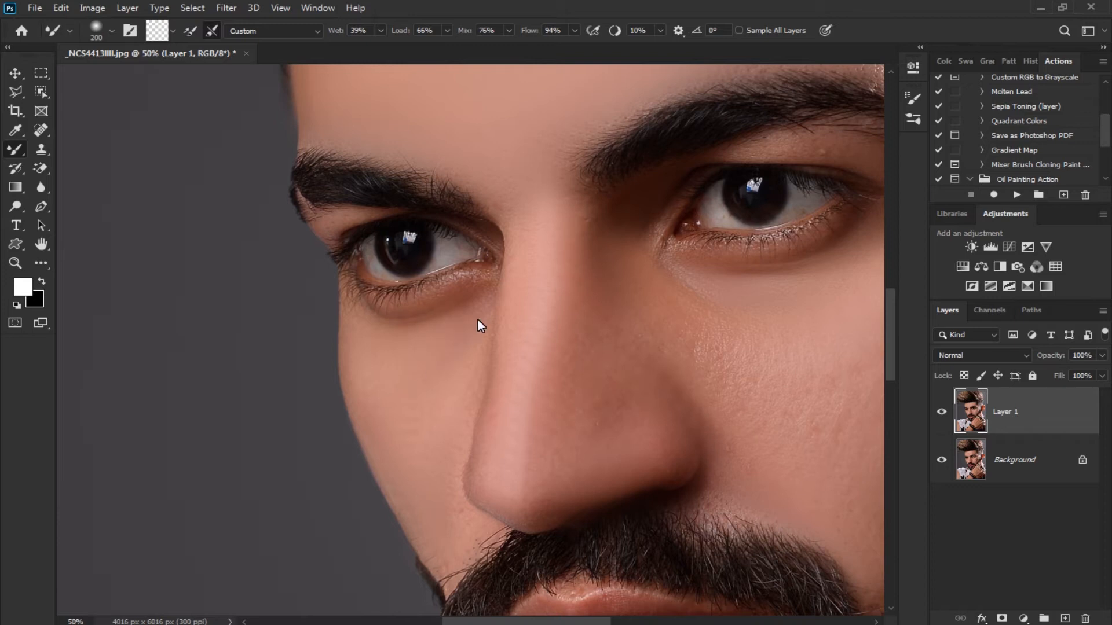
left_click_drag(508, 332, 460, 404)
key("ctrl+minus")
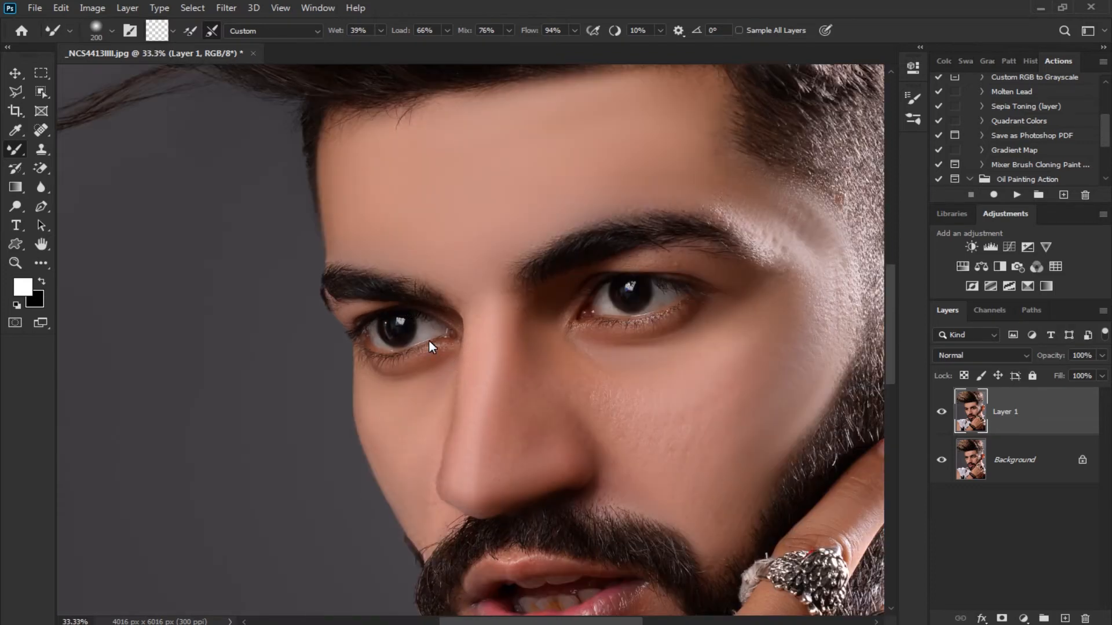
left_click_drag(546, 317, 510, 290)
key("ctrl+minus")
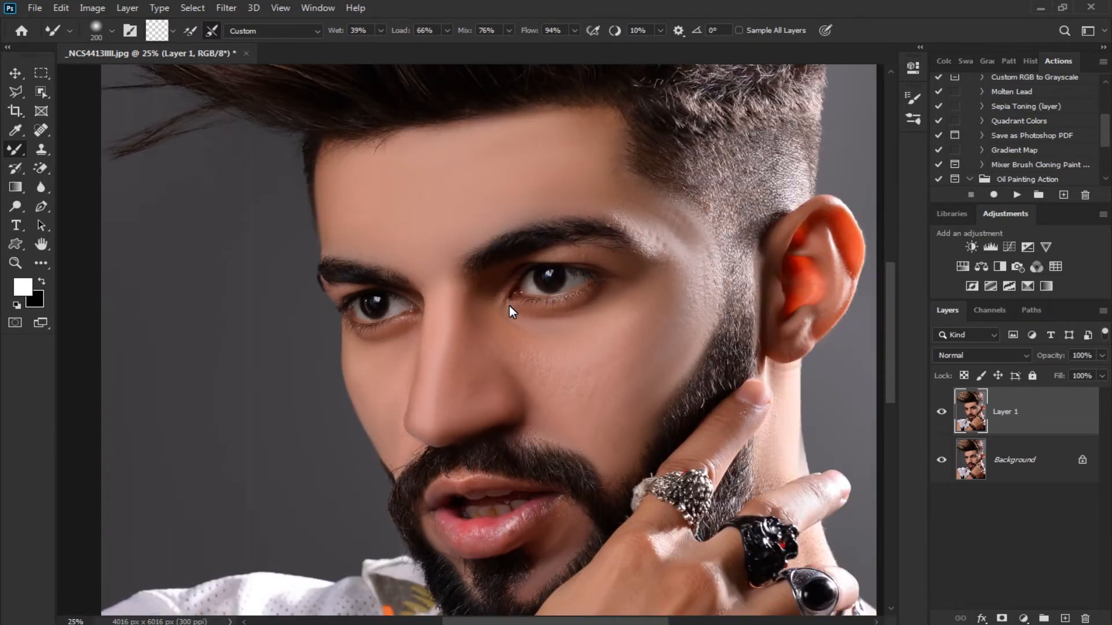
key("ctrl+BackSpace")
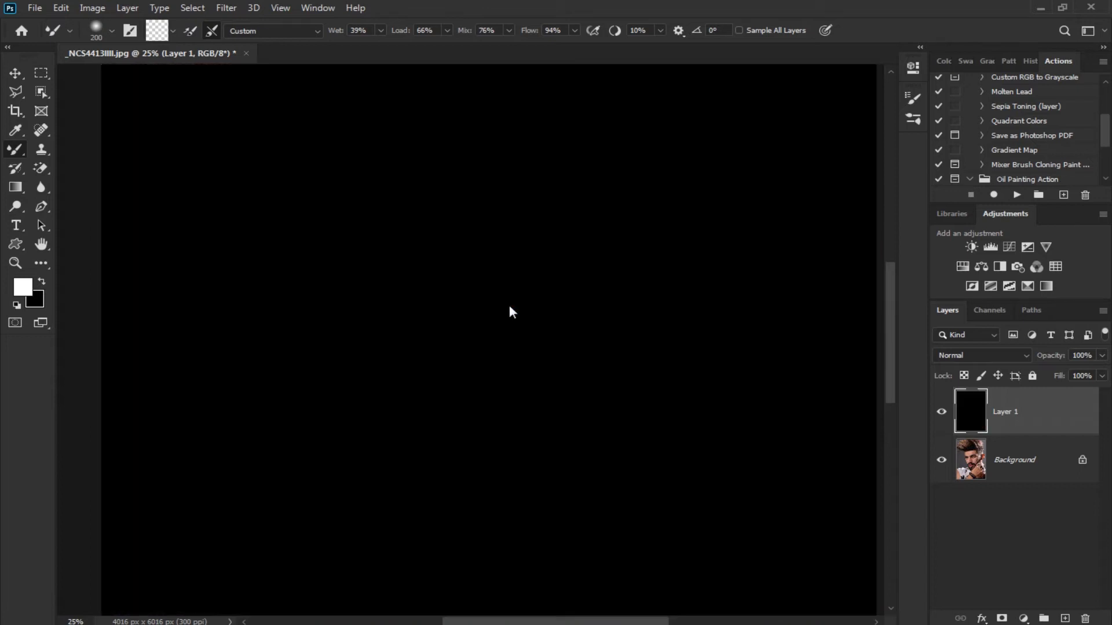
key("ctrl+z")
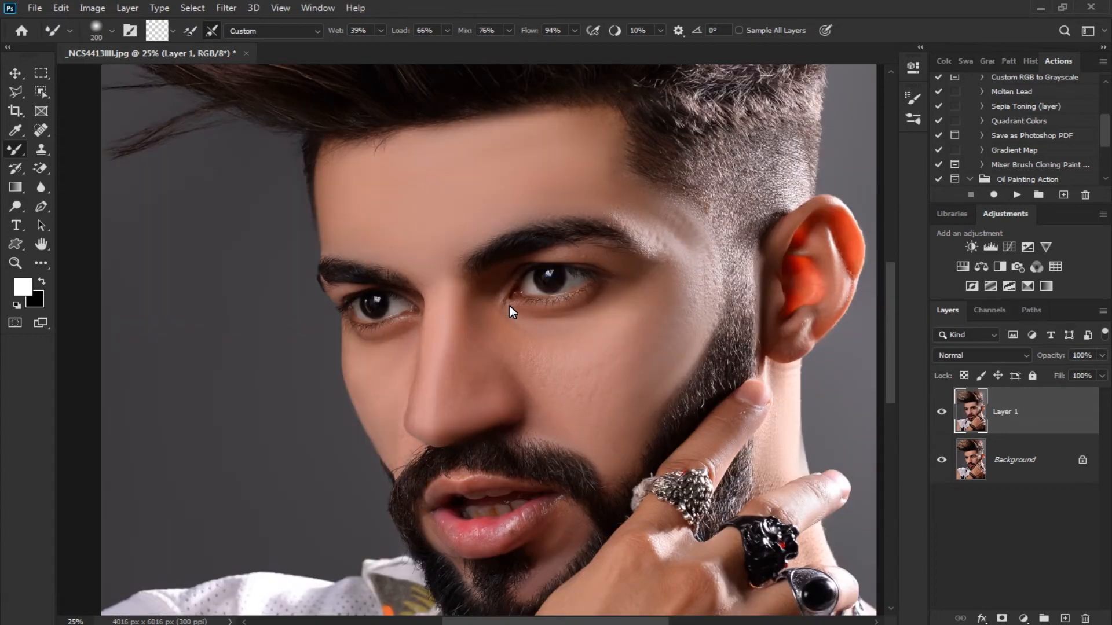
Smooth the upper eyelid below the eyebrow and the skin around the eyes with a 100 px brush
key("ctrl+plus")
key("ctrl+plus")
left_click_drag(509, 306, 463, 372)
key("ctrl+plus")
key("bracketleft")
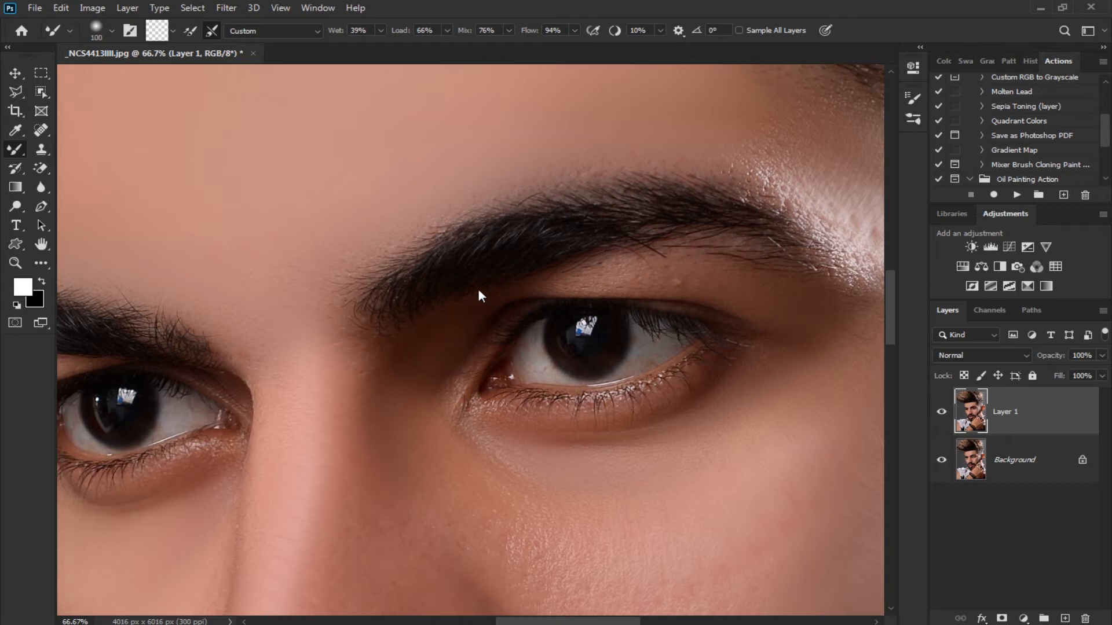
left_click_drag(777, 298, 740, 283)
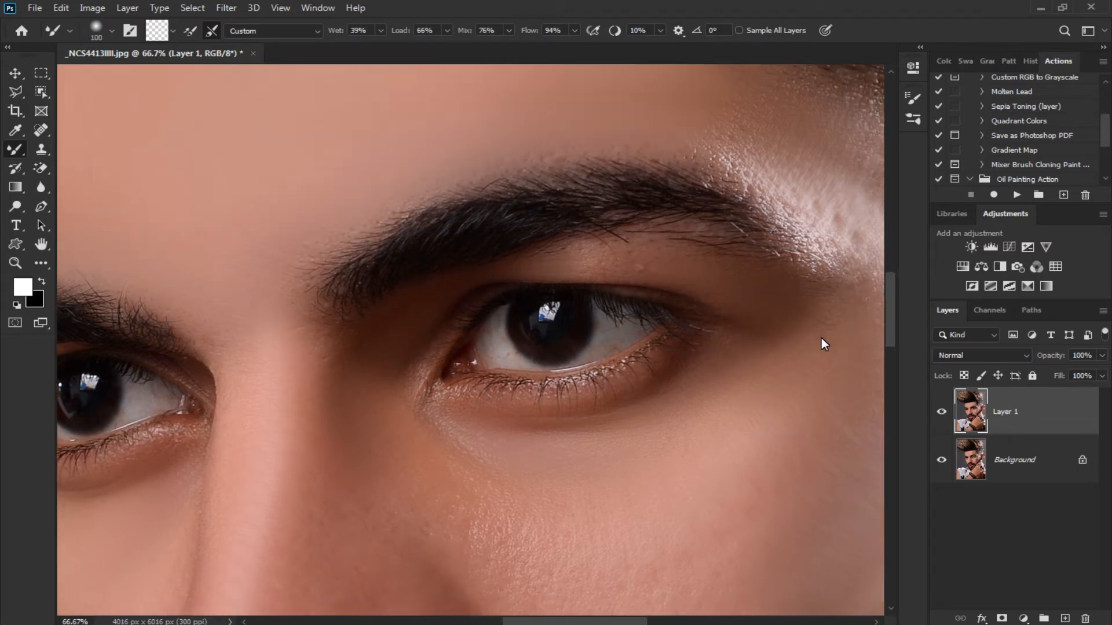
left_click_drag(697, 378, 737, 338)
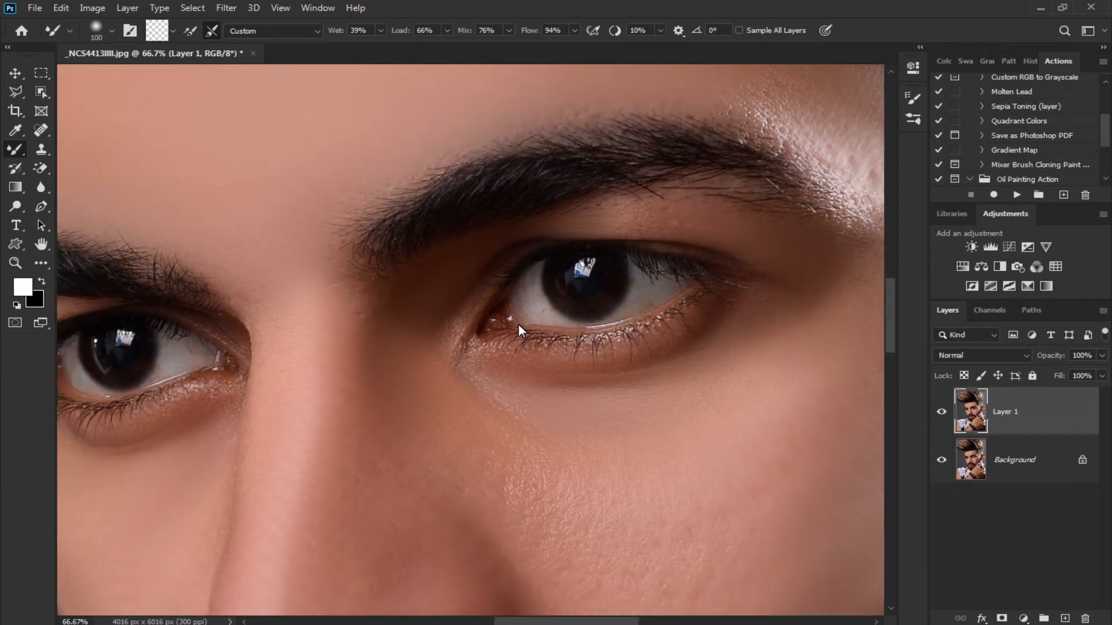
left_click_drag(518, 326, 584, 326)
left_click_drag(509, 296, 626, 265)
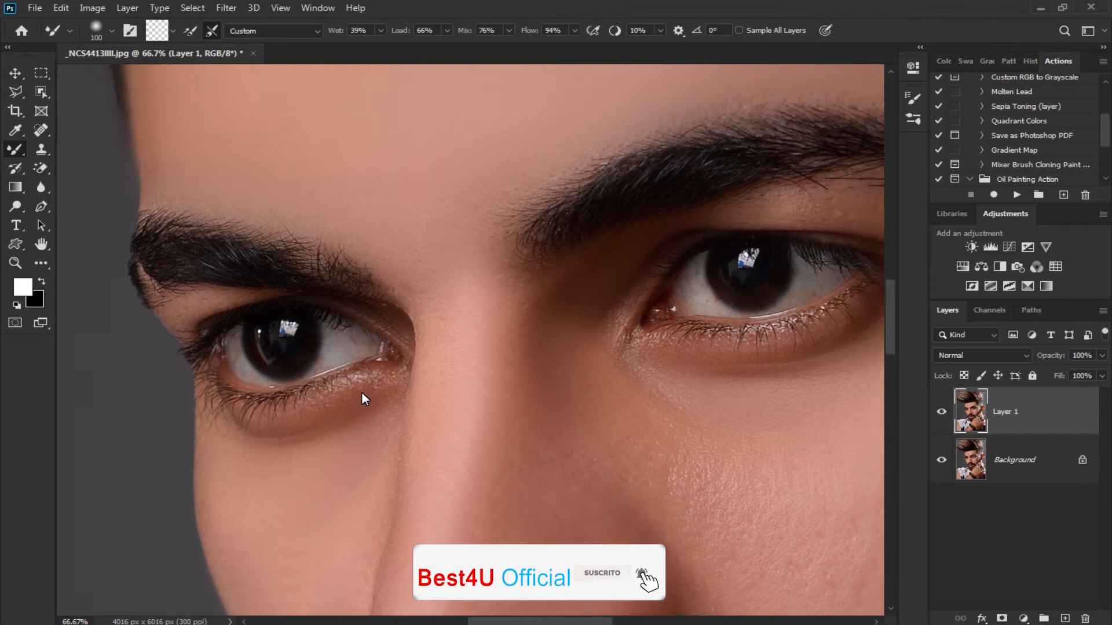
Brighten the nose and facial highlights with the Dodge tool on Midtones at 12% exposure, using brush sizes from 200 to 800 px
scroll(361, 391, "down", 1)
key("ctrl+minus")
key("o")
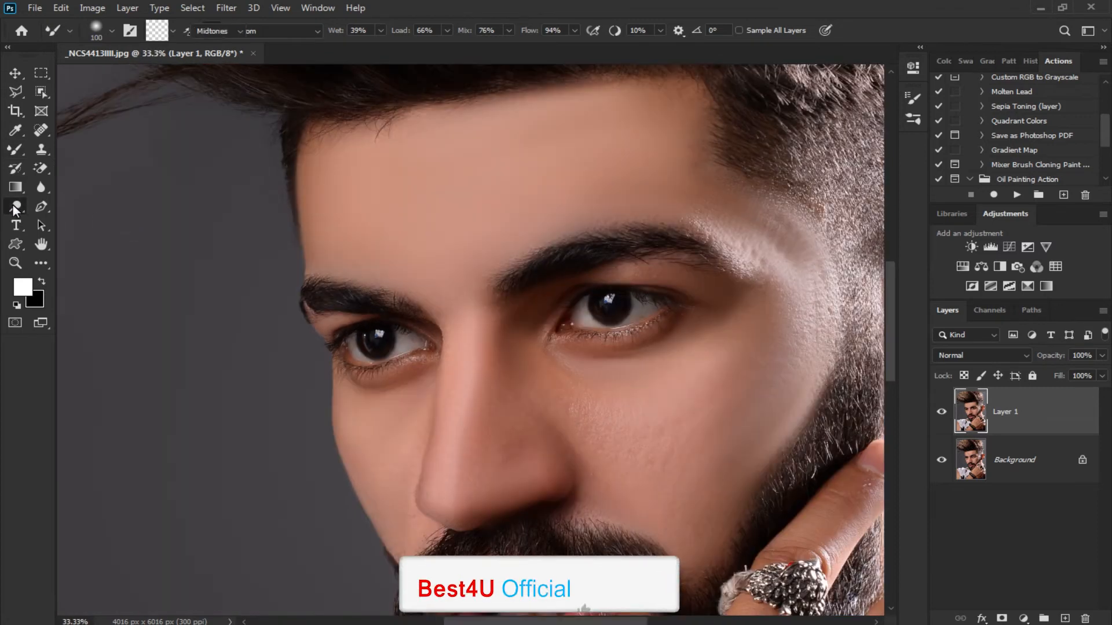
key("bracketleft")
key("bracketleft")
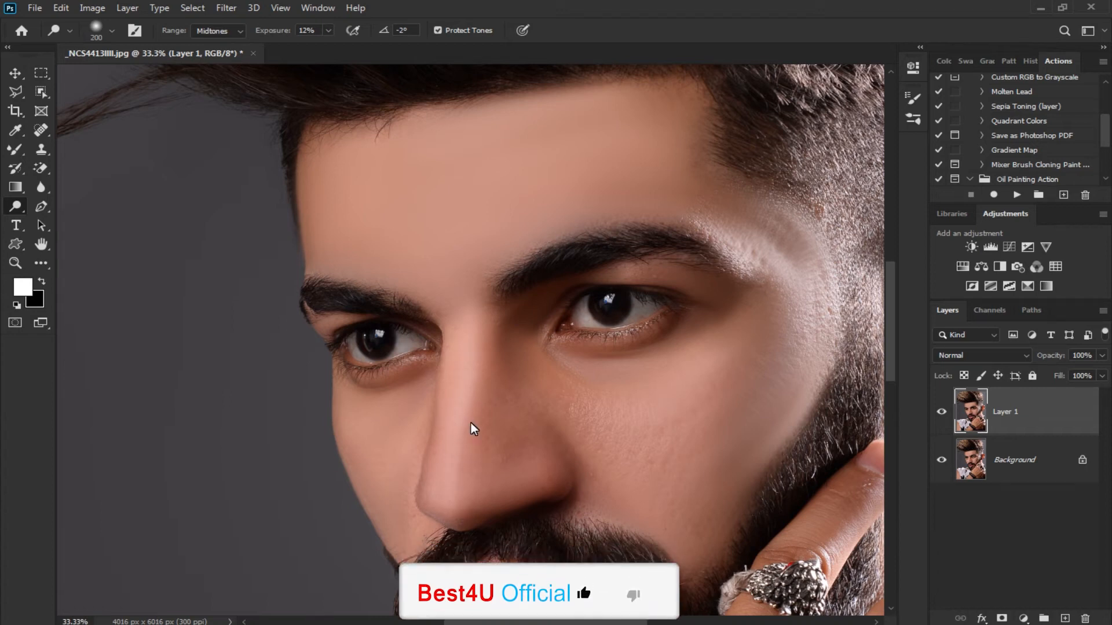
scroll(484, 430, "down", 1)
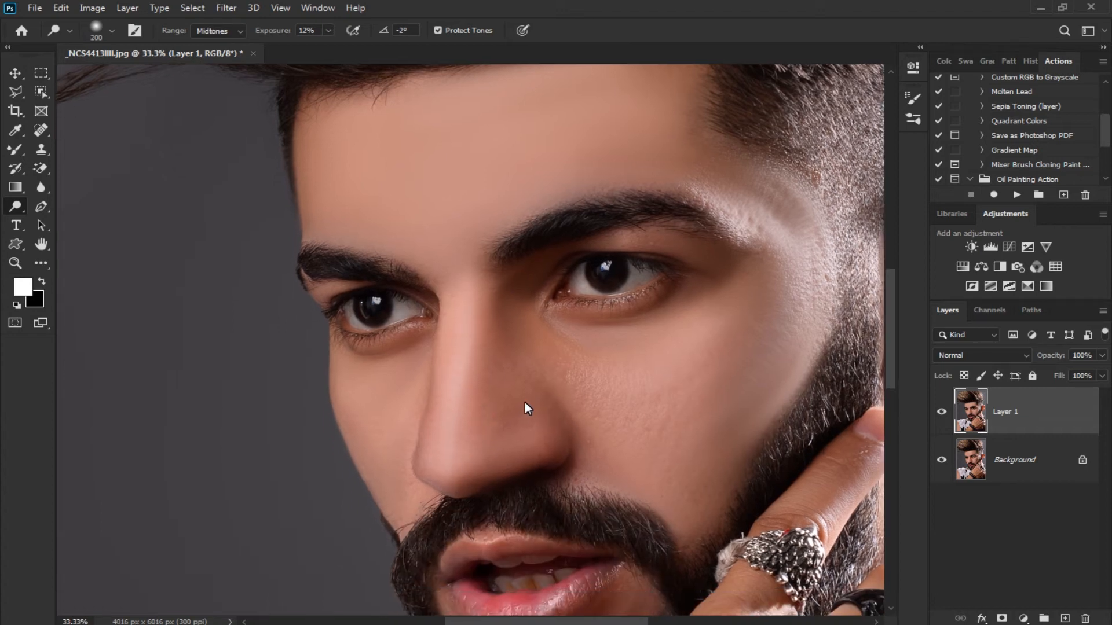
scroll(510, 419, "down", 1)
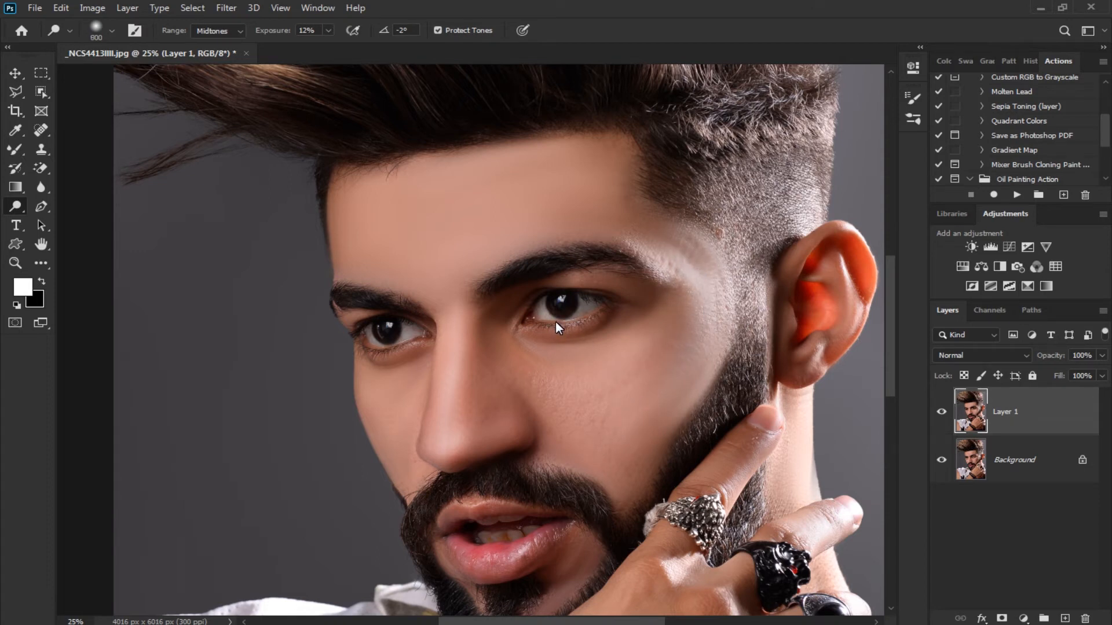
Brighten both eyes and the lips with the Dodge tool at a 175 px brush size
key("bracketleft")
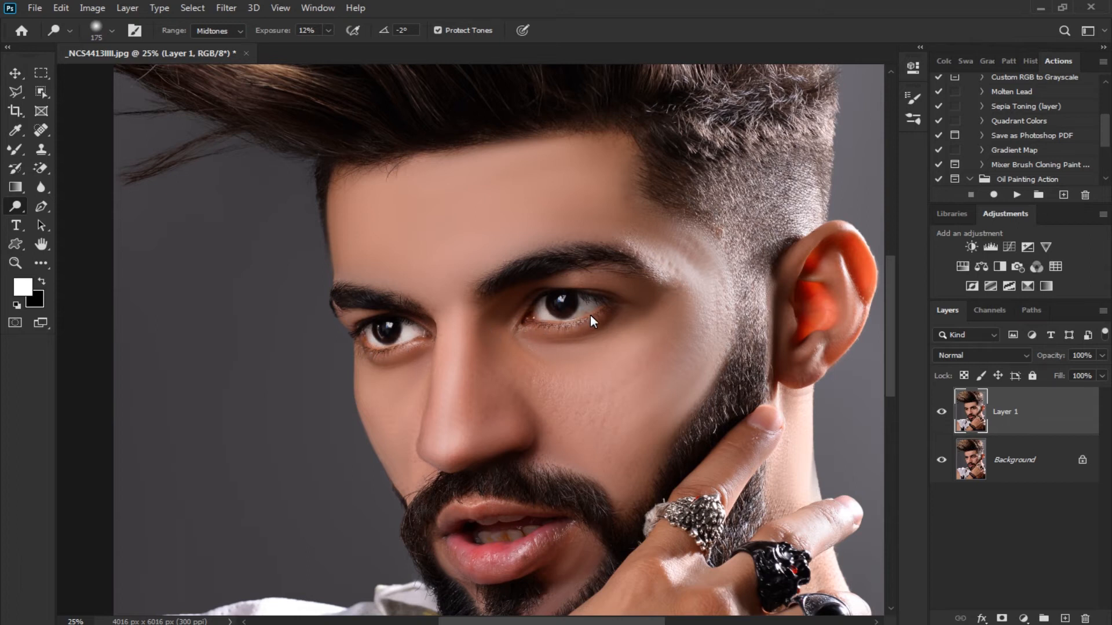
scroll(606, 391, "down", 3)
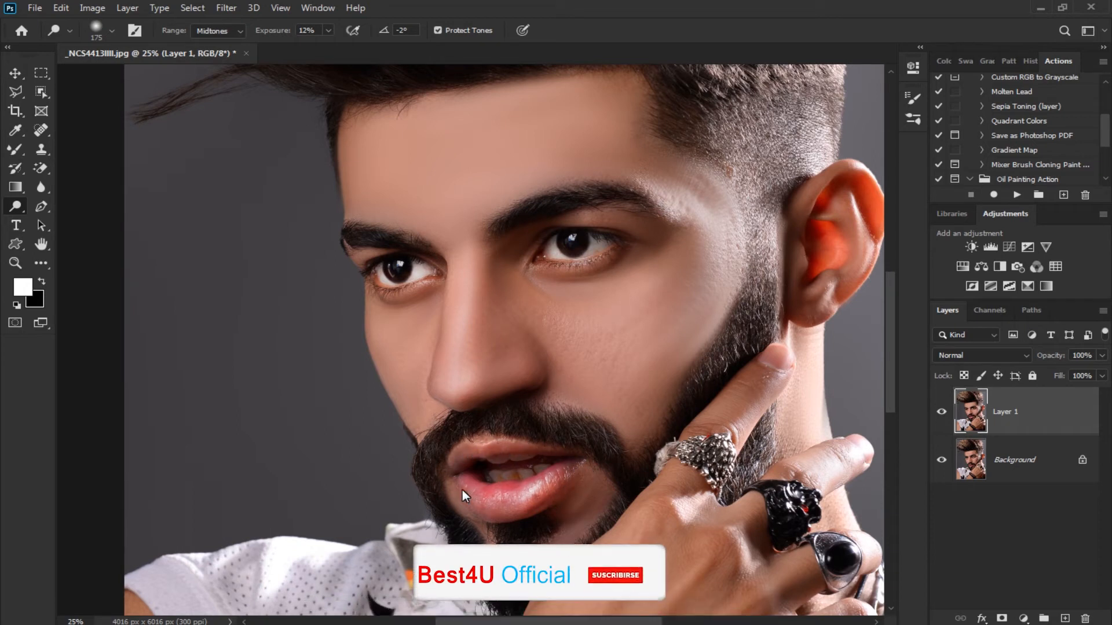
key("ctrl+minus")
Open the Photo-Toolbox SkinFiner filter for the retouched layer
left_click(225, 7)
mouse_move(273, 347)
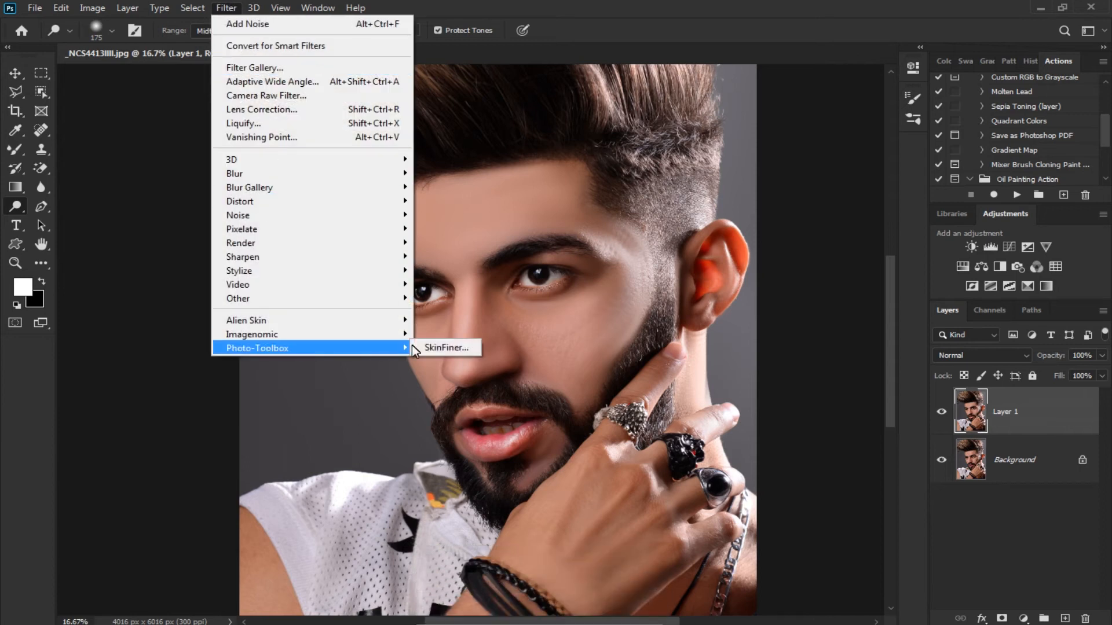
left_click(443, 347)
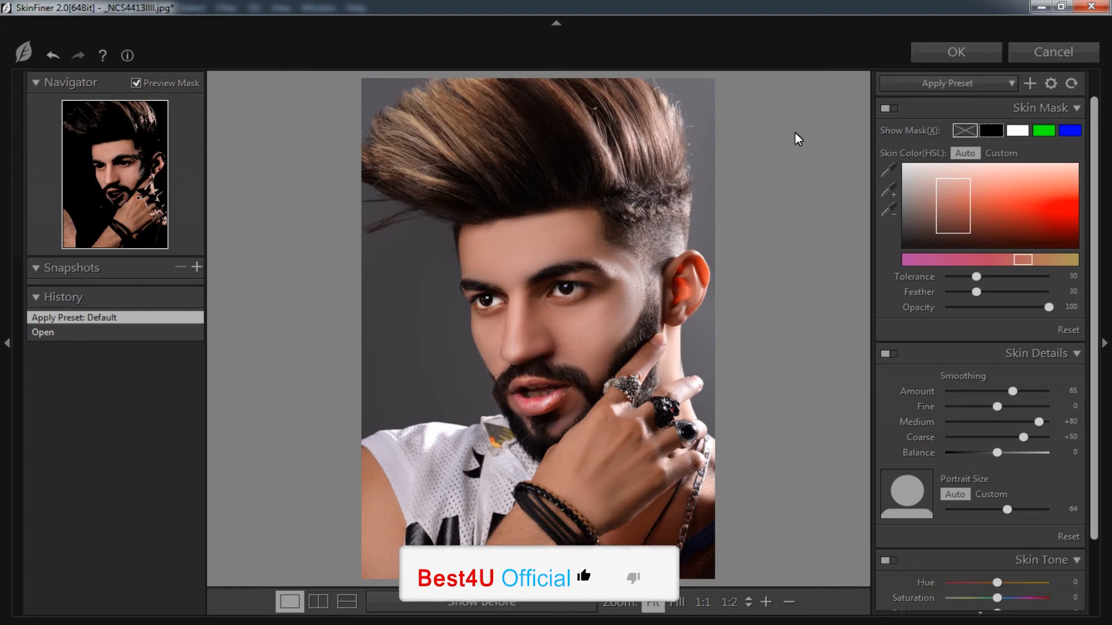
Try the Skin Tone-Contrast, Skin Tone-Lightening, Smoothing-High and Smoothing-Medium presets on the portrait
left_click(948, 83)
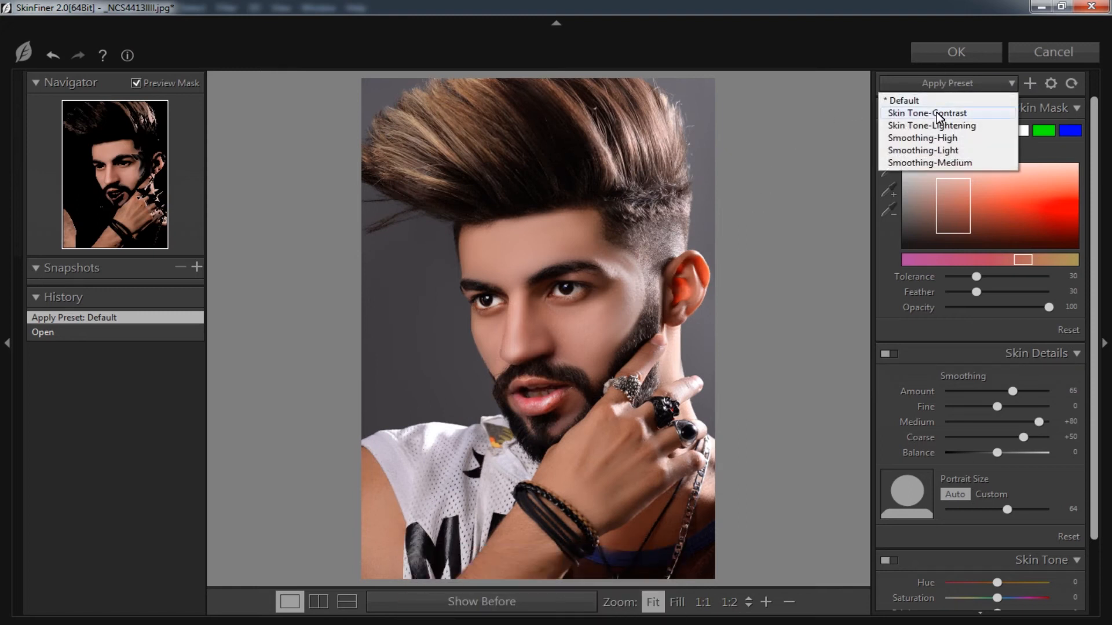
left_click(936, 112)
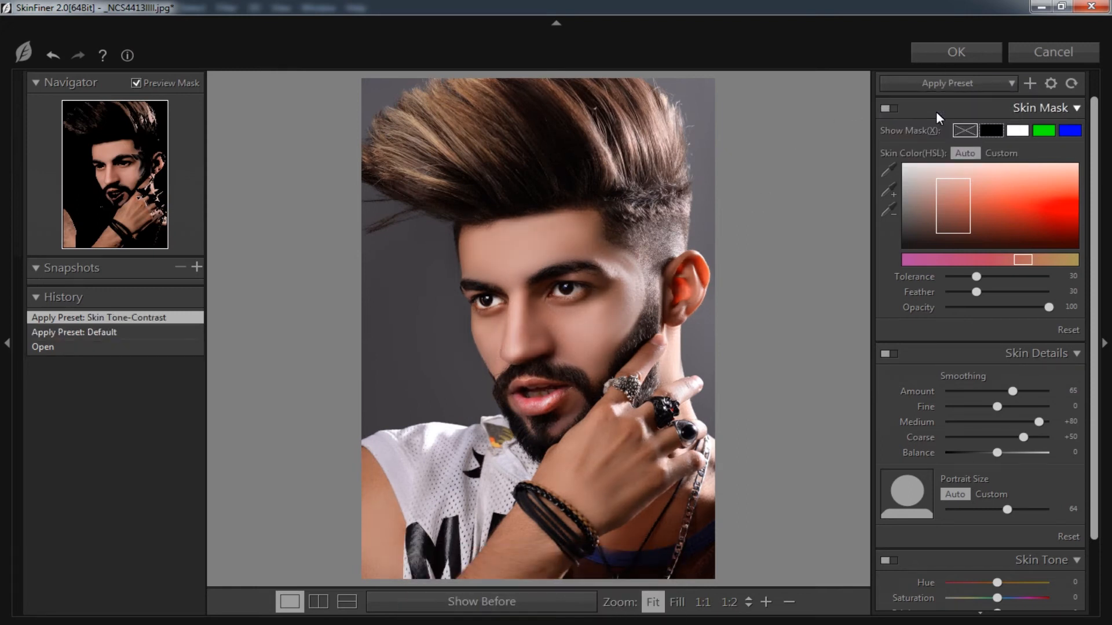
left_click(934, 84)
left_click(934, 124)
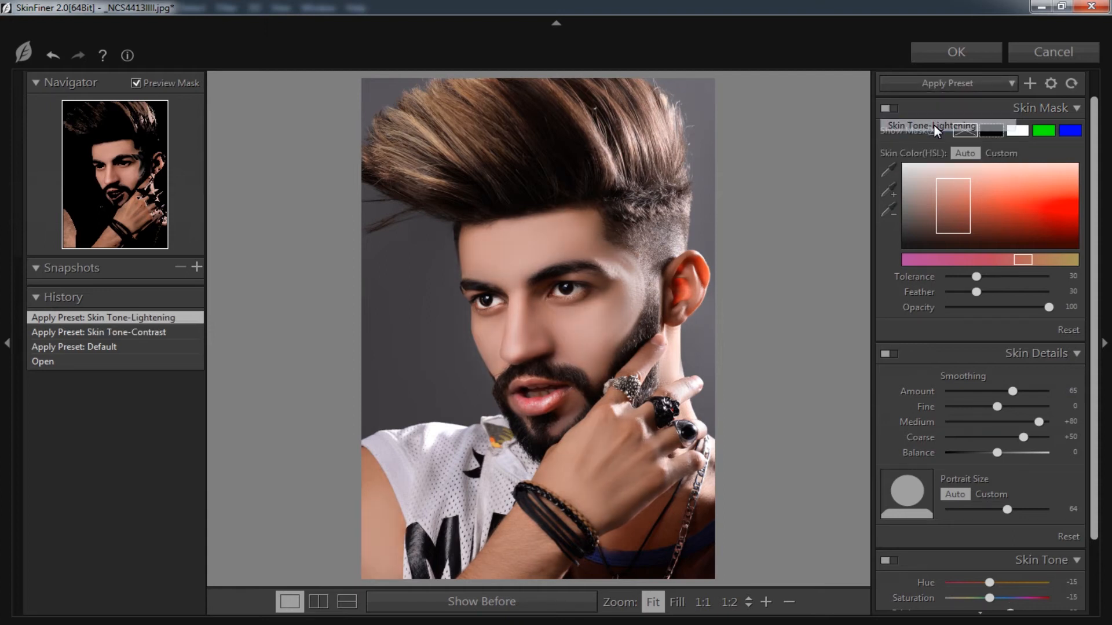
left_click(936, 82)
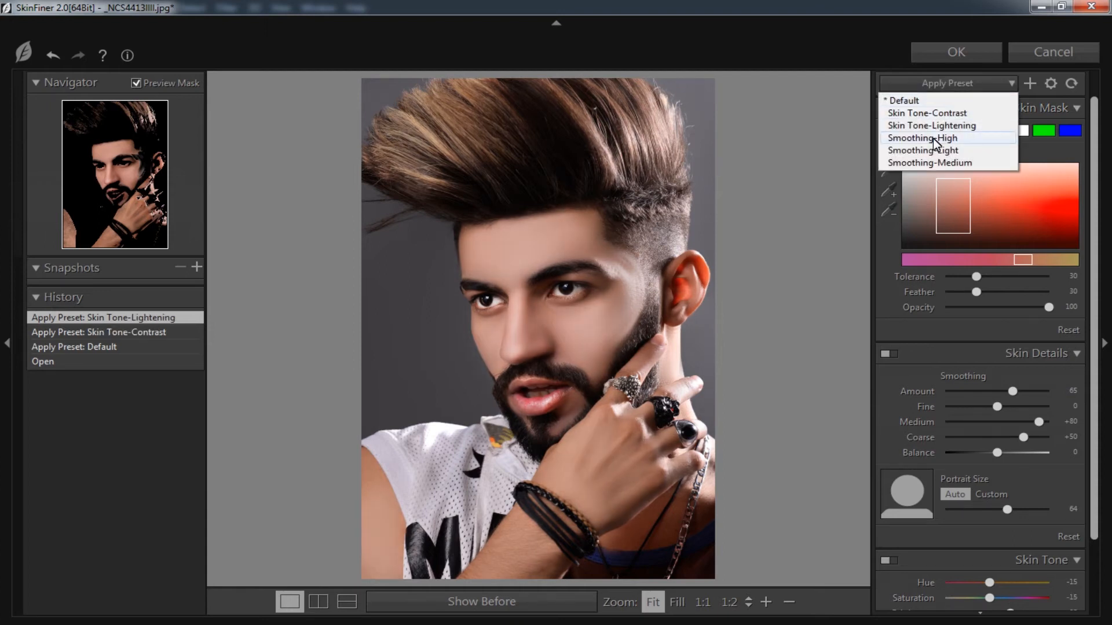
left_click(933, 138)
left_click(936, 84)
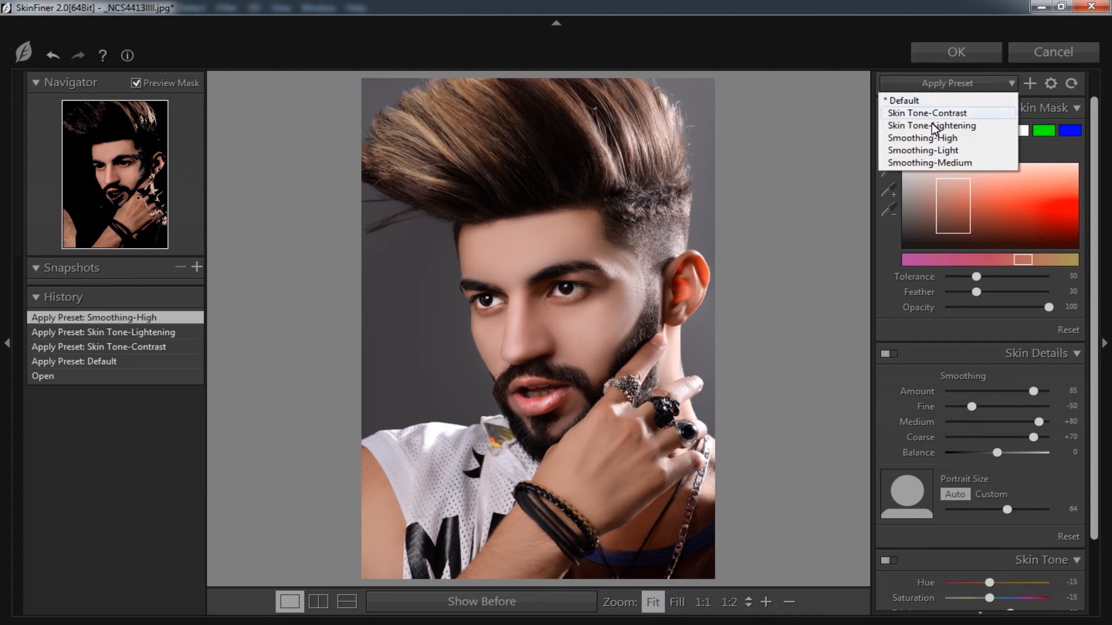
left_click(925, 161)
Apply the Default skin-smoothing preset to the portrait
left_click(939, 84)
left_click(932, 99)
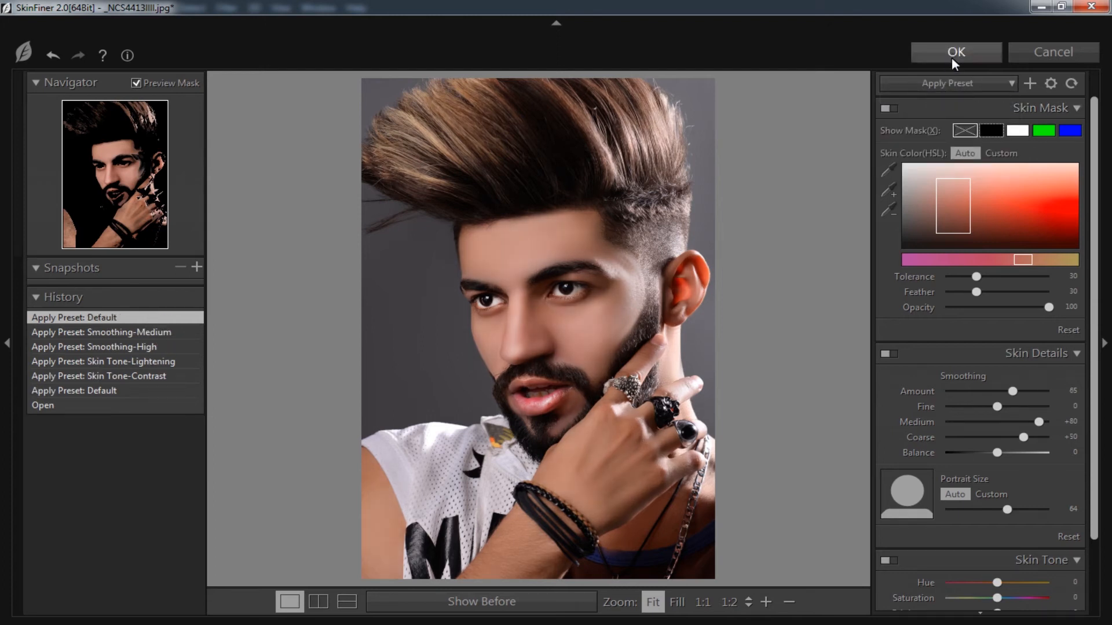
Raise the skin tone saturation to +9 and the skin mask tolerance to 100 in SkinFiner
left_click_drag(1005, 596, 1002, 597)
left_click_drag(1093, 505, 1093, 565)
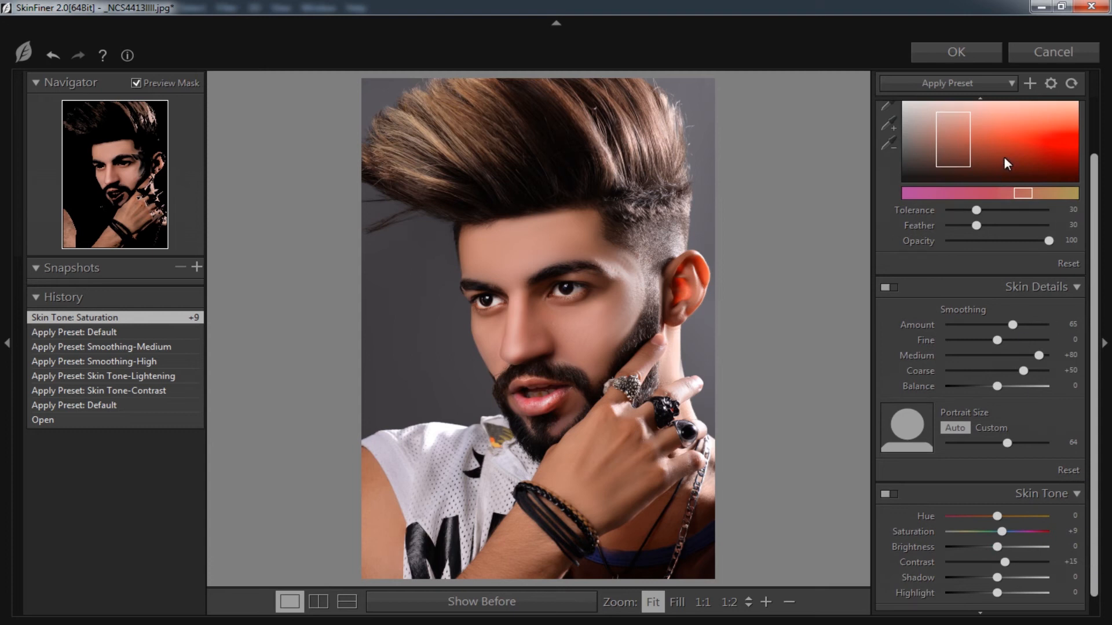
left_click_drag(976, 210, 1062, 210)
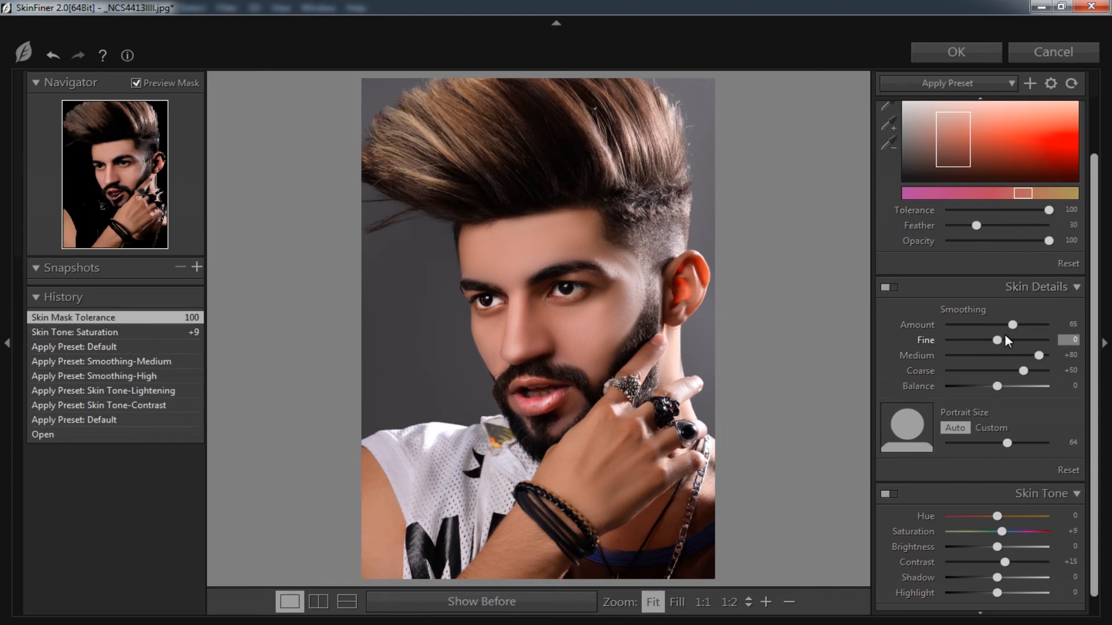
Set the Fine smoothing to +28 and the smoothing Balance to +100, and apply the filter to the layer
left_click_drag(997, 341, 1012, 340)
left_click_drag(1006, 387, 1086, 385)
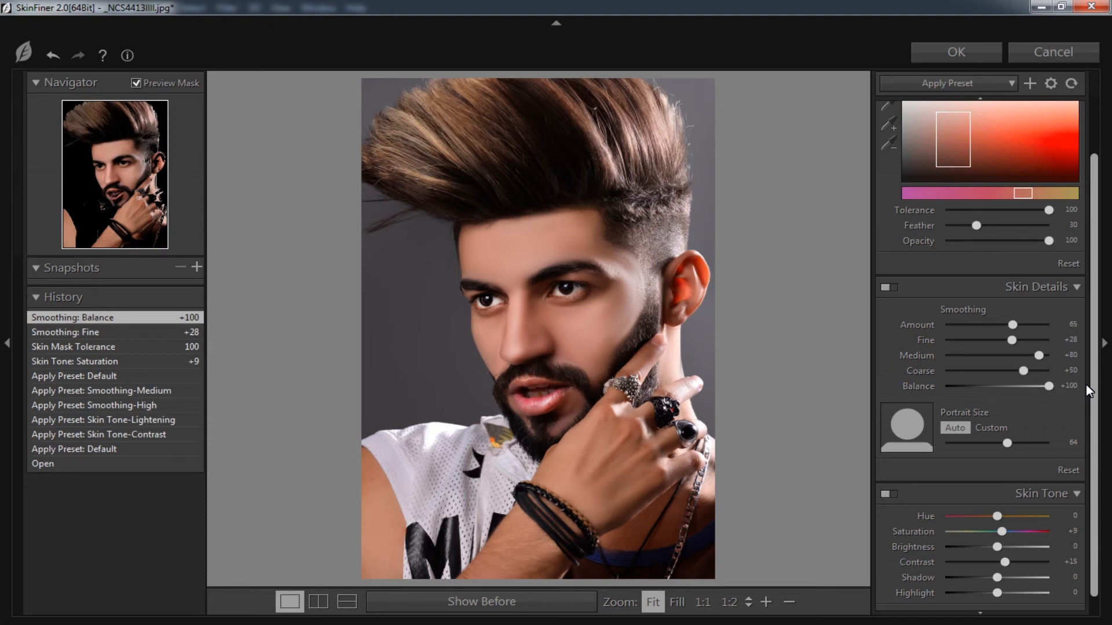
left_click(979, 52)
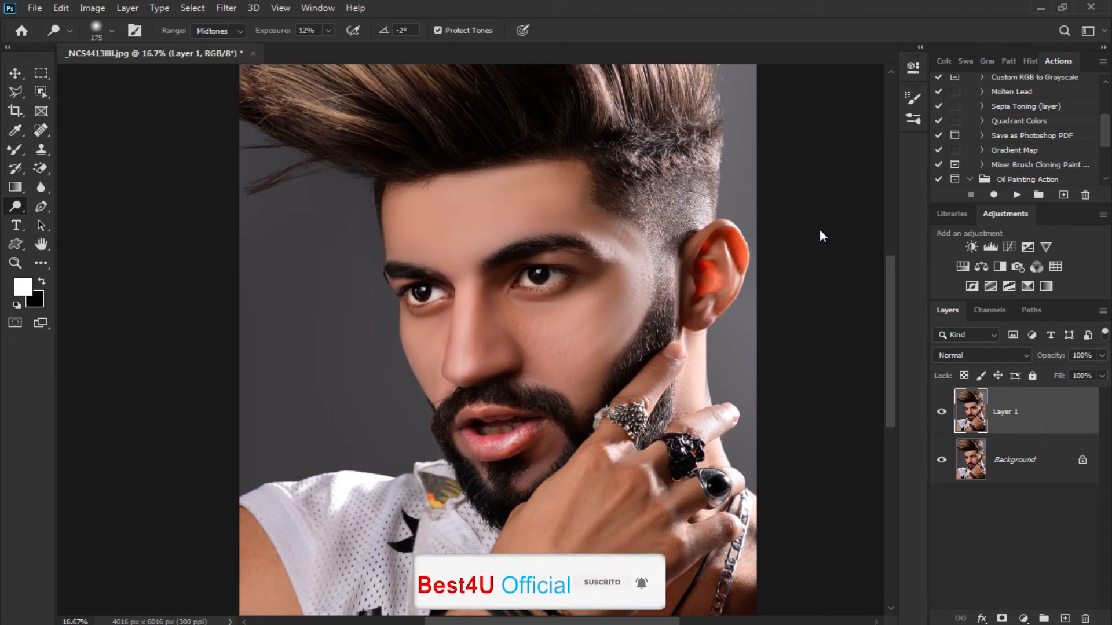
key("ctrl+plus")
left_click_drag(717, 225, 591, 326)
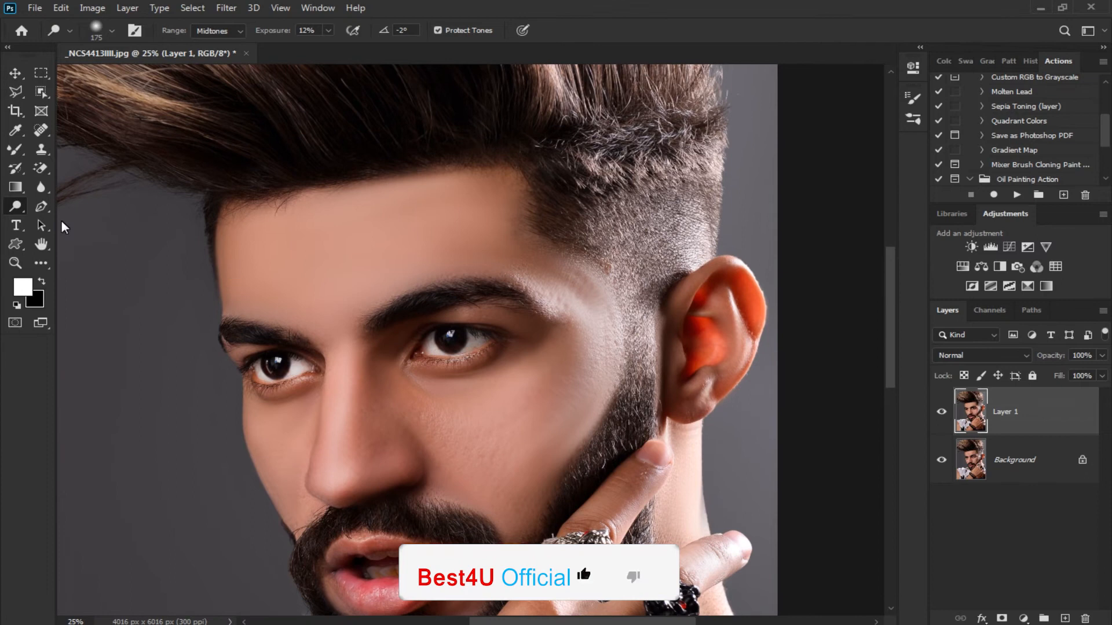
left_click(15, 168)
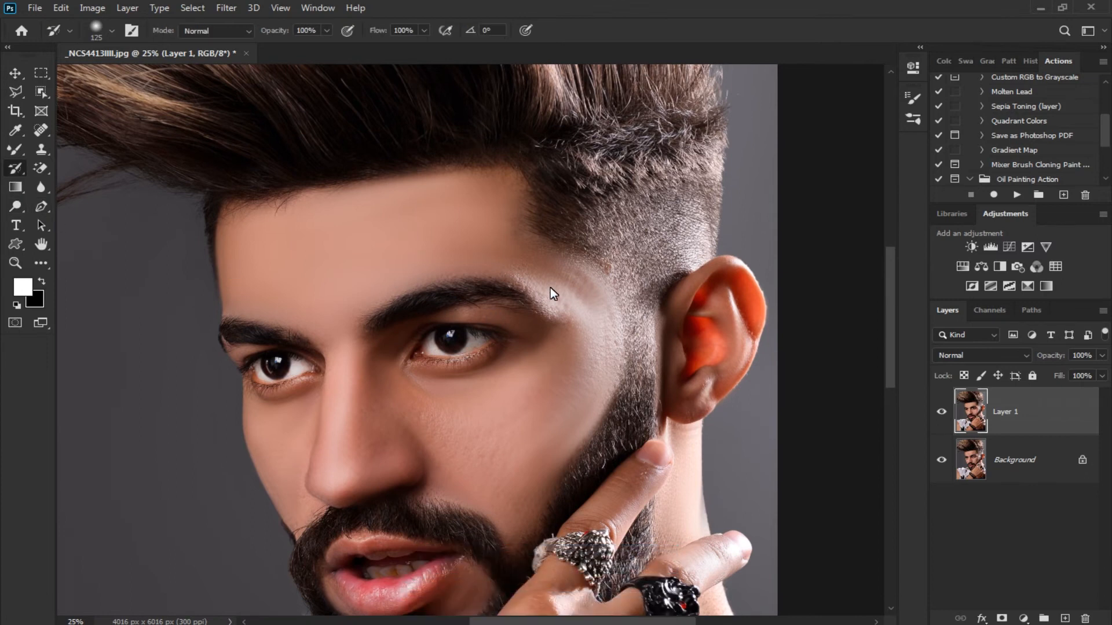
key("bracketright")
left_click_drag(583, 321, 575, 318)
right_click(18, 167)
left_click(47, 179)
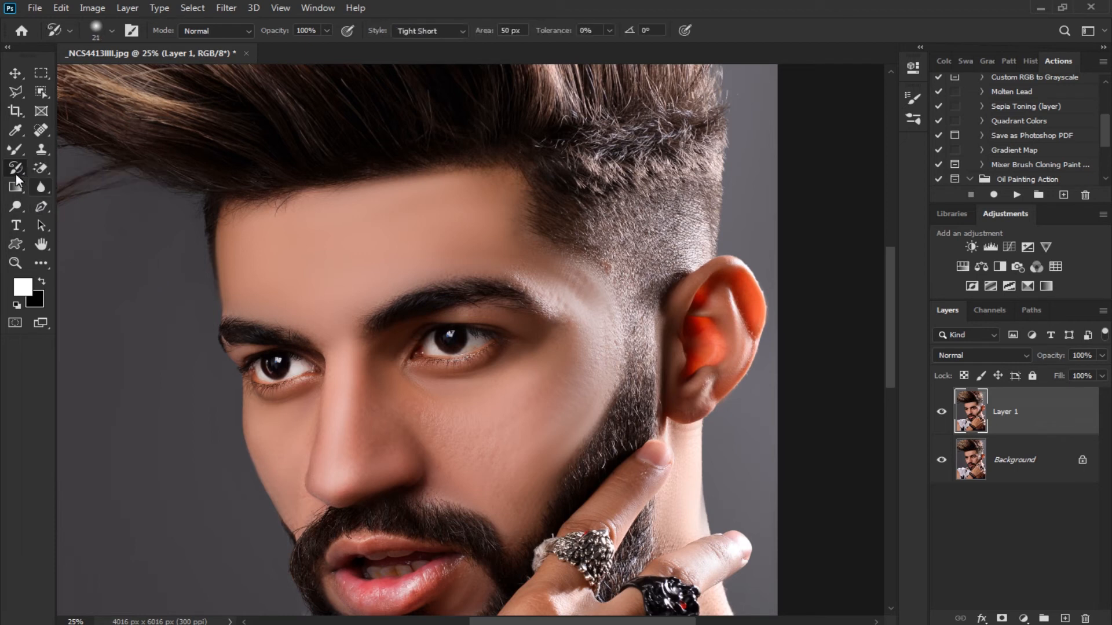
Smooth the skin on the temple beside the eye using the Mixer Brush at a 200 px size
right_click(11, 147)
left_click(57, 191)
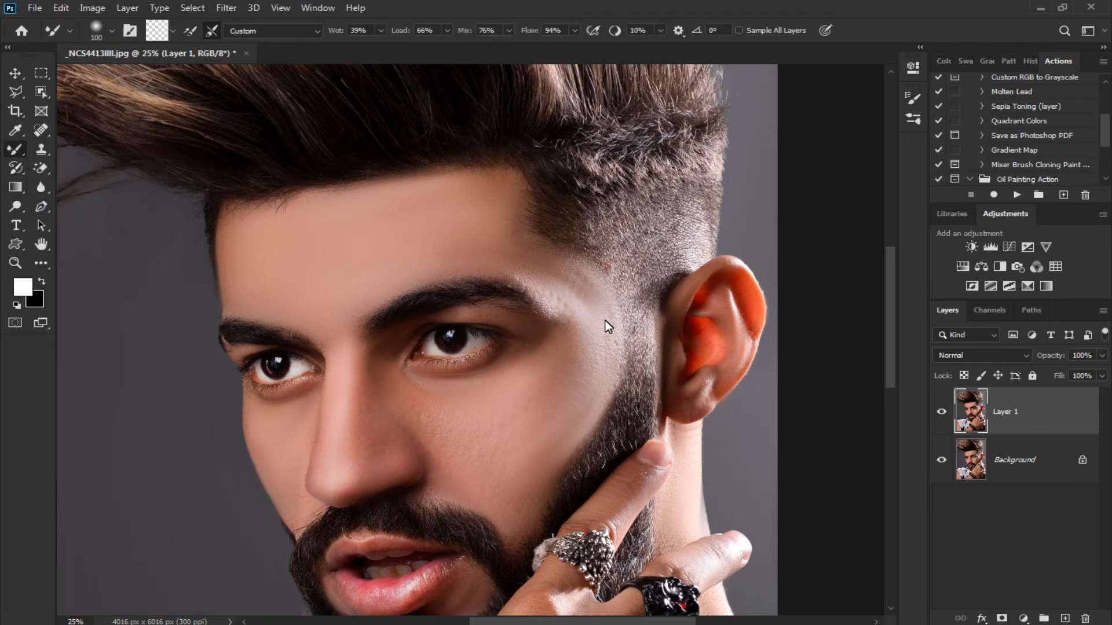
key("bracketright")
mouse_move(610, 315)
left_mouse_down()
mouse_move(608, 340)
mouse_move(596, 295)
mouse_move(590, 309)
mouse_move(597, 301)
left_mouse_up()
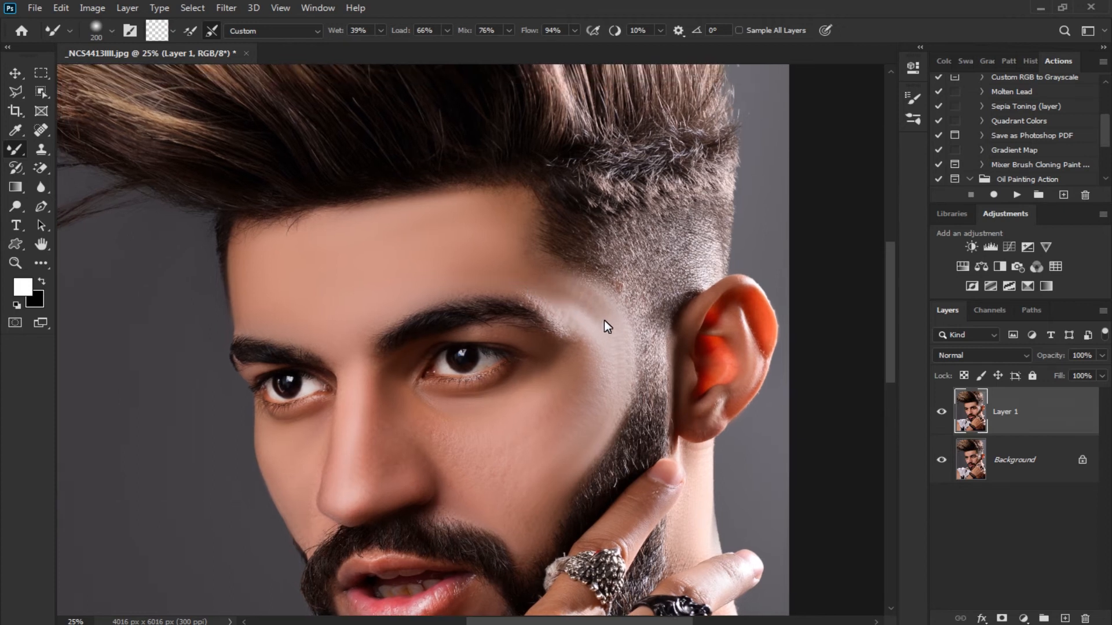
Reduce noise on Layer 1 with Imagenomic's Noiseware Professional filter using the Default settings
key("ctrl+minus")
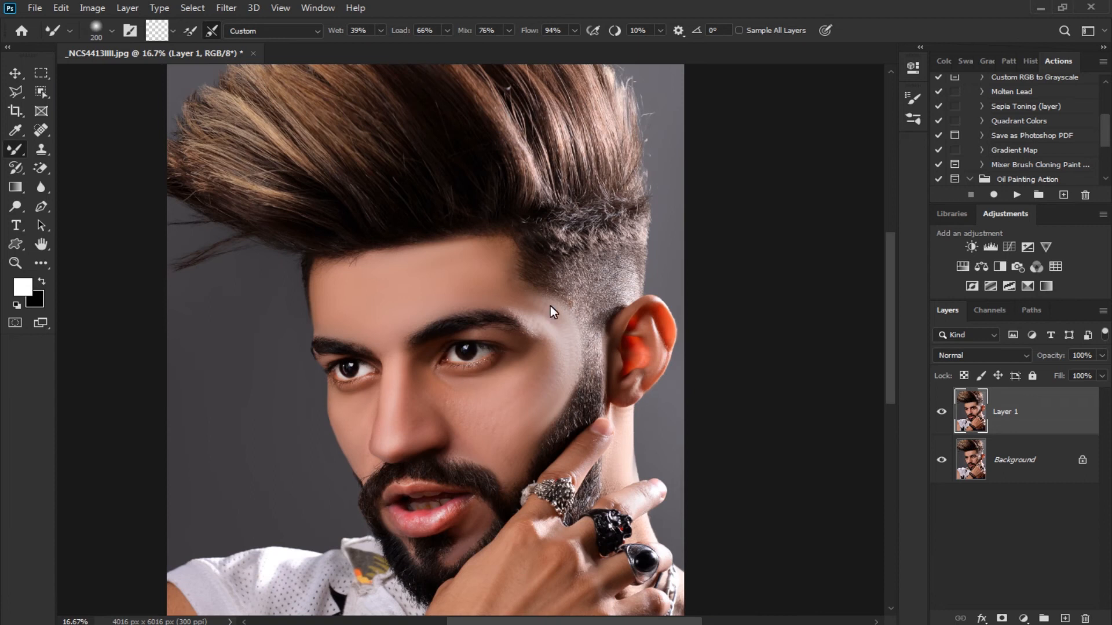
left_click(225, 8)
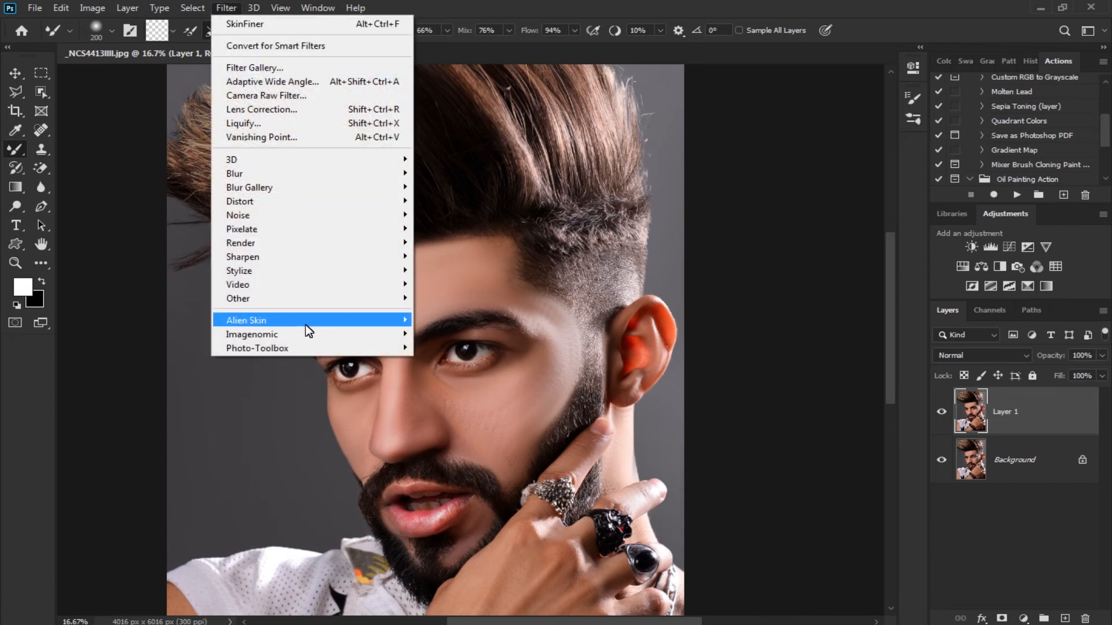
mouse_move(309, 333)
left_click(433, 335)
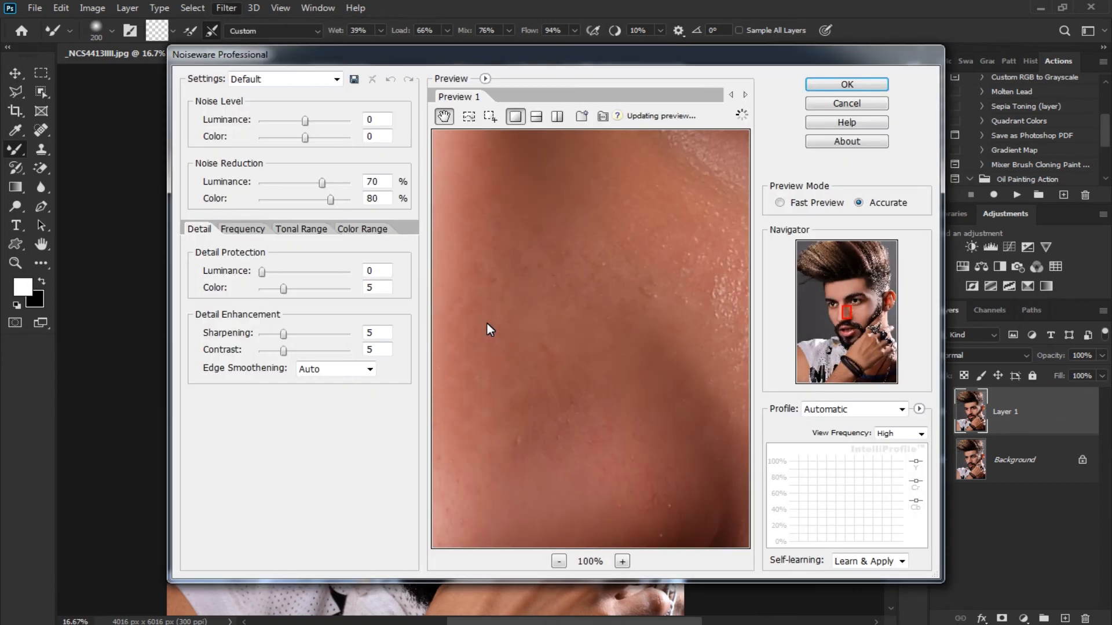
left_click(834, 87)
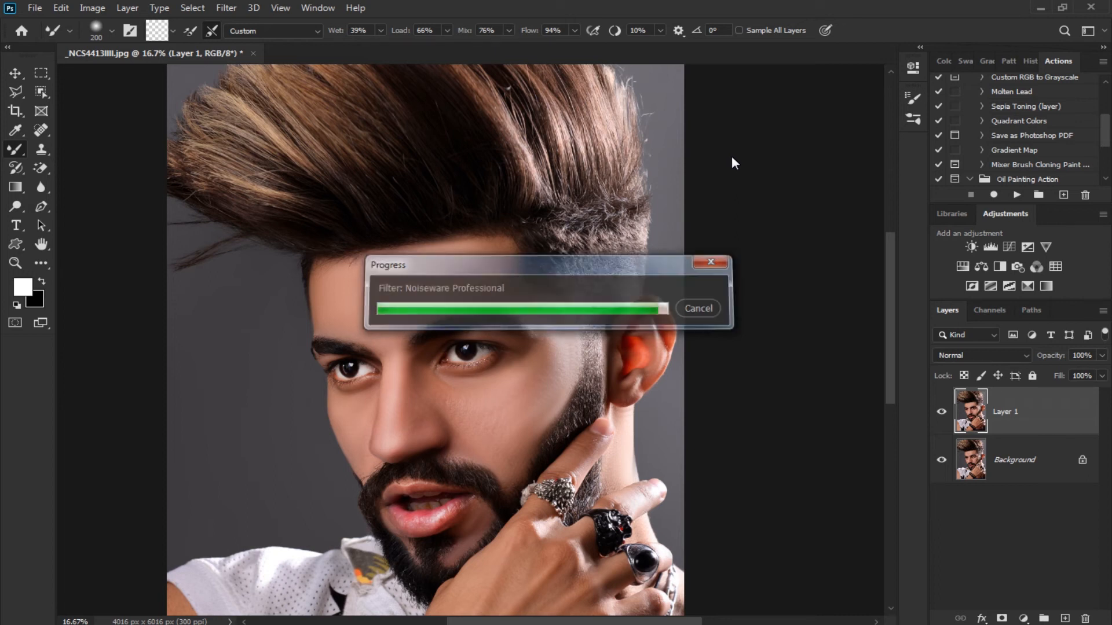
key("ctrl+0")
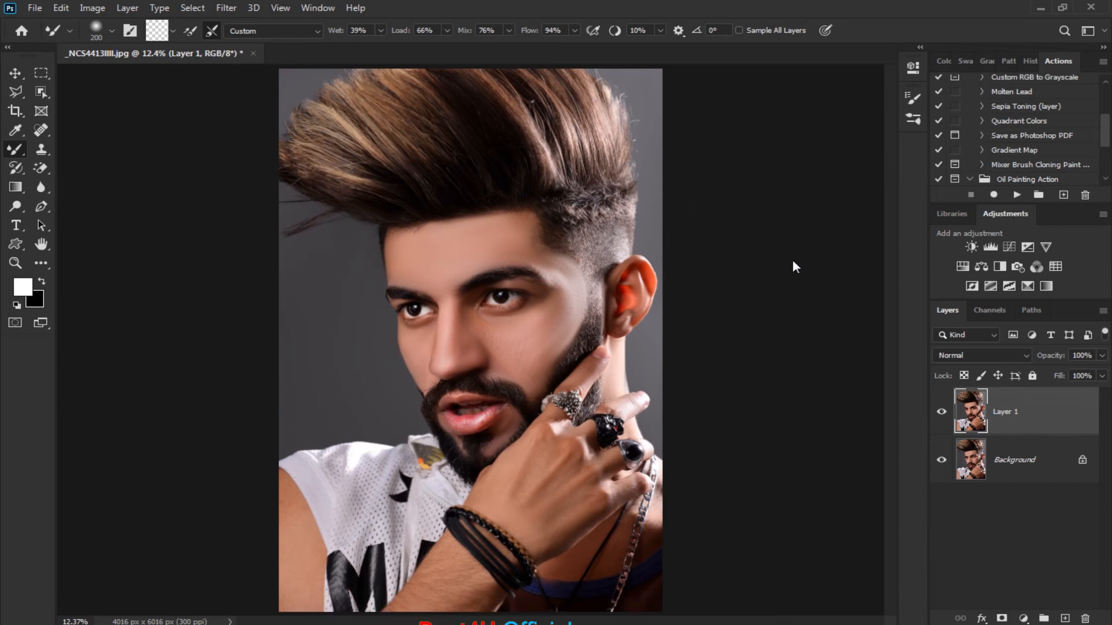
Duplicate Layer 1 and apply a High Pass filter with a 9.2 pixel radius to the copy
key("ctrl+j")
left_click(226, 8)
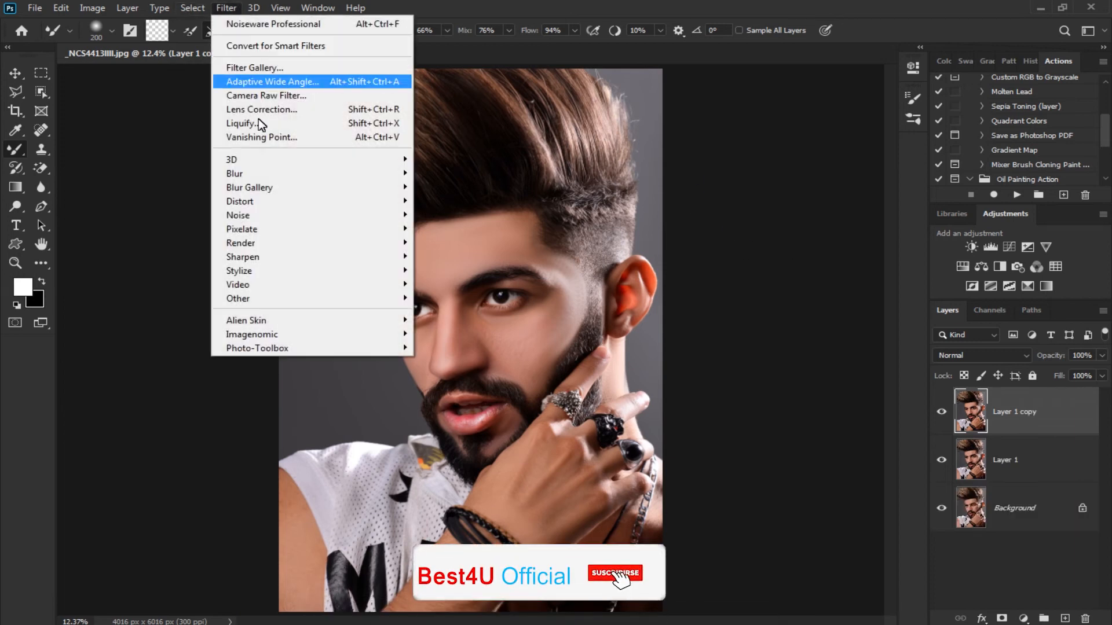
mouse_move(284, 294)
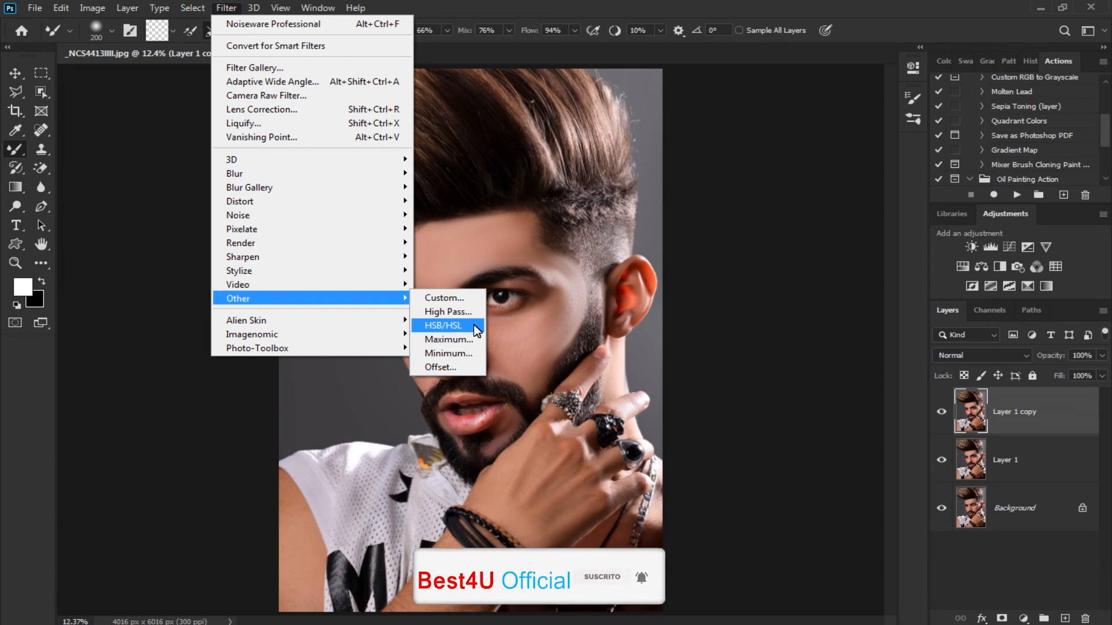
left_click(458, 314)
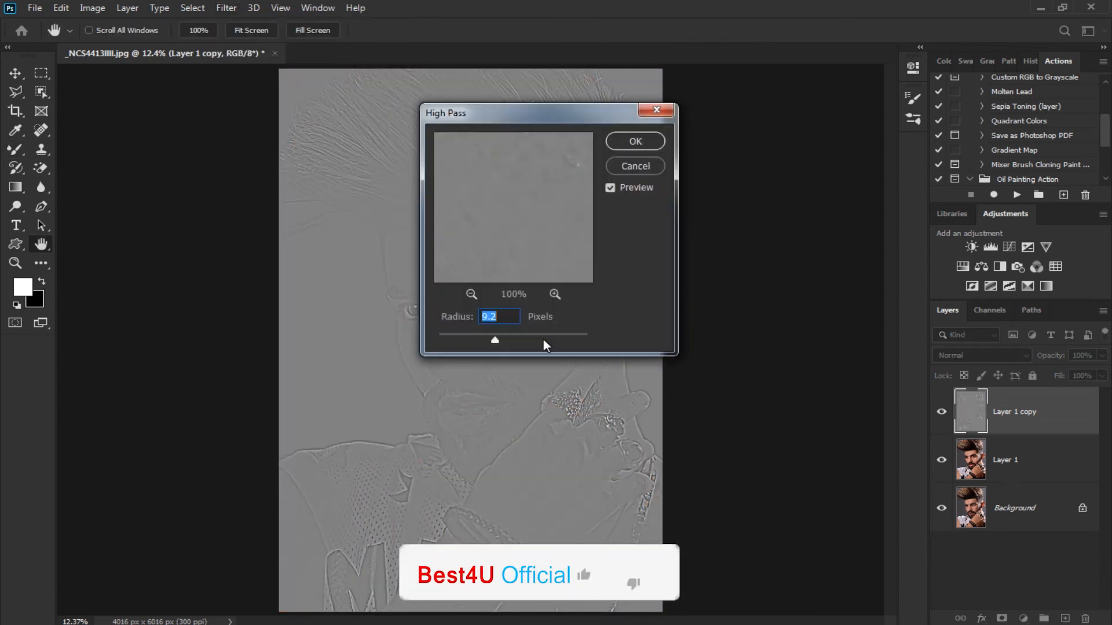
left_click(620, 140)
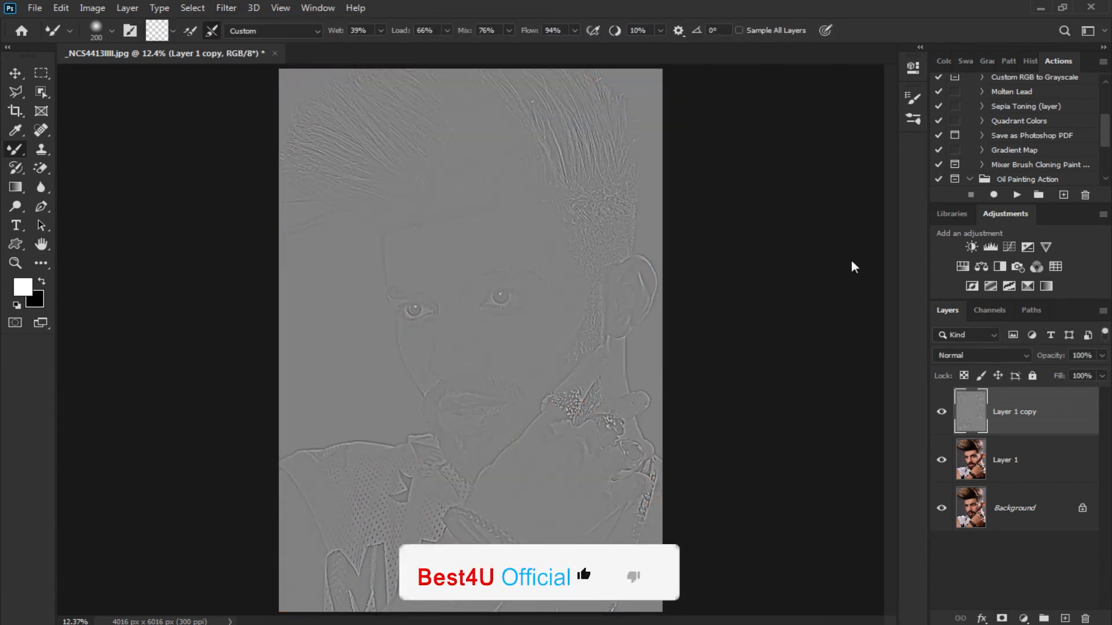
Set the blend mode of the High Pass layer to Vivid Light
left_click(984, 355)
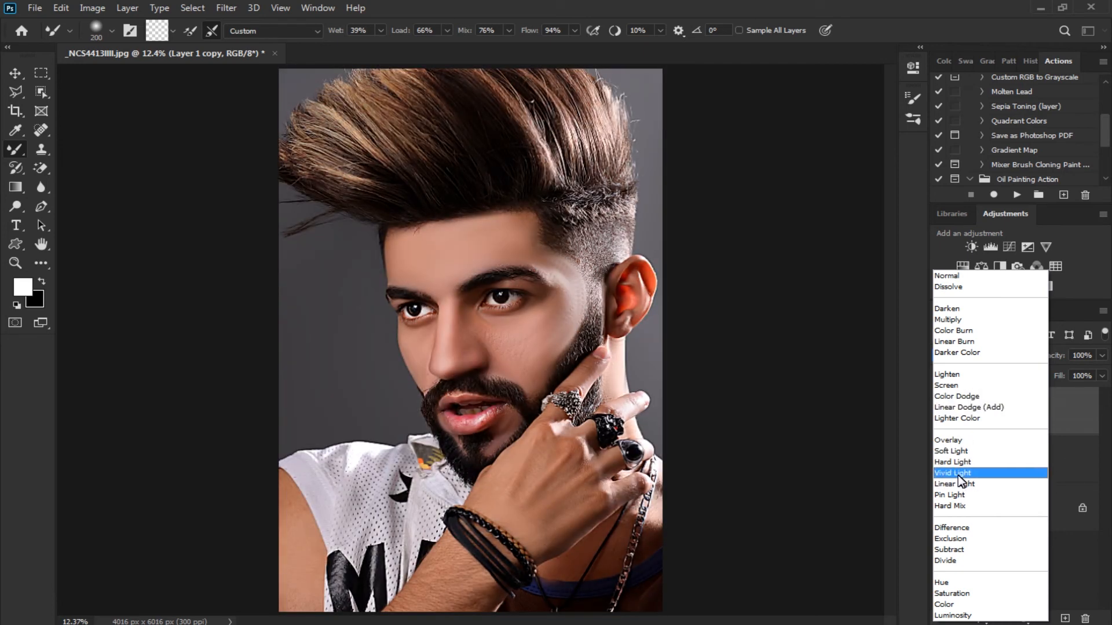
left_click(958, 475)
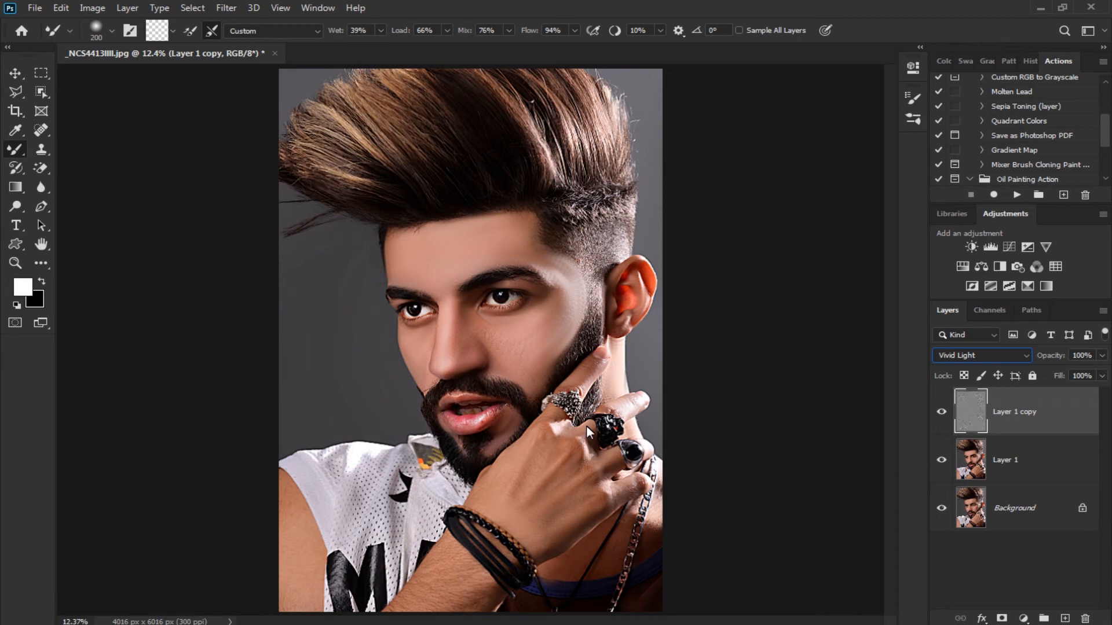
Examine the sharpened facial details up close and check the portrait as a whole
key("ctrl+minus")
key("ctrl+plus")
key("ctrl+plus")
key("ctrl+plus")
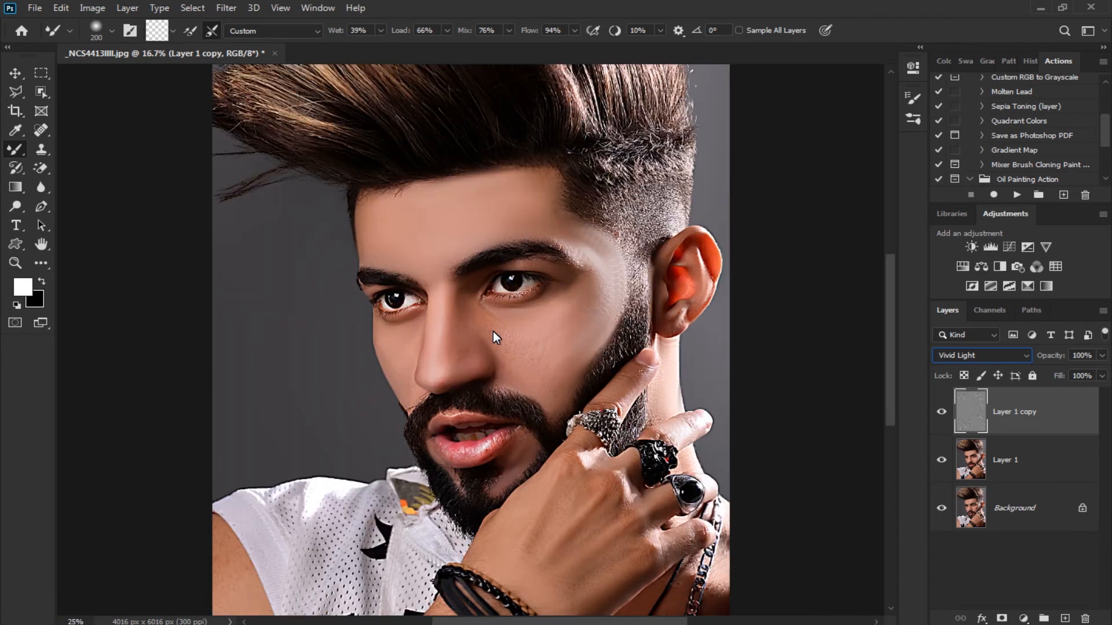
key("ctrl+plus")
scroll(543, 345, "up", 3)
key("ctrl+0")
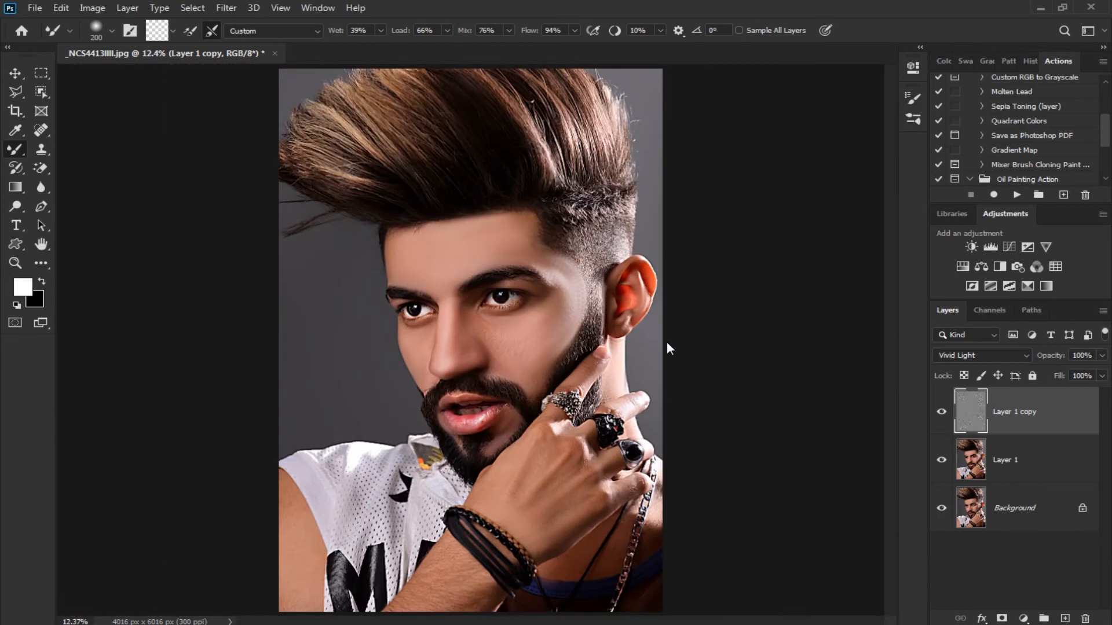
left_click(1100, 376)
left_click(1048, 545)
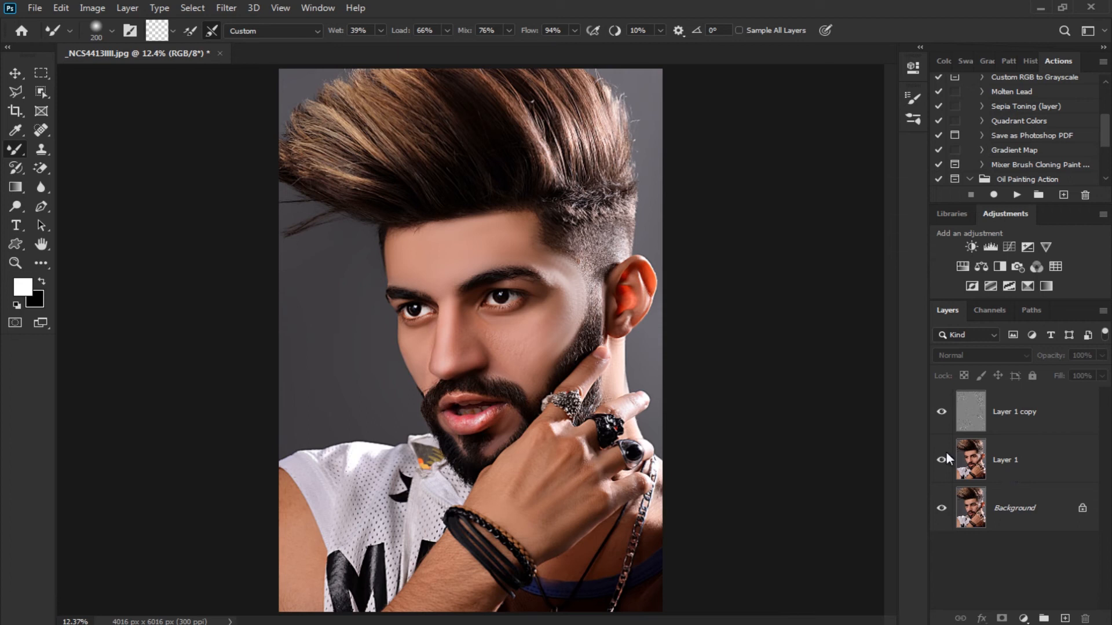
key("ctrl+plus")
key("ctrl+plus")
key("ctrl+plus")
scroll(578, 321, "up", 2)
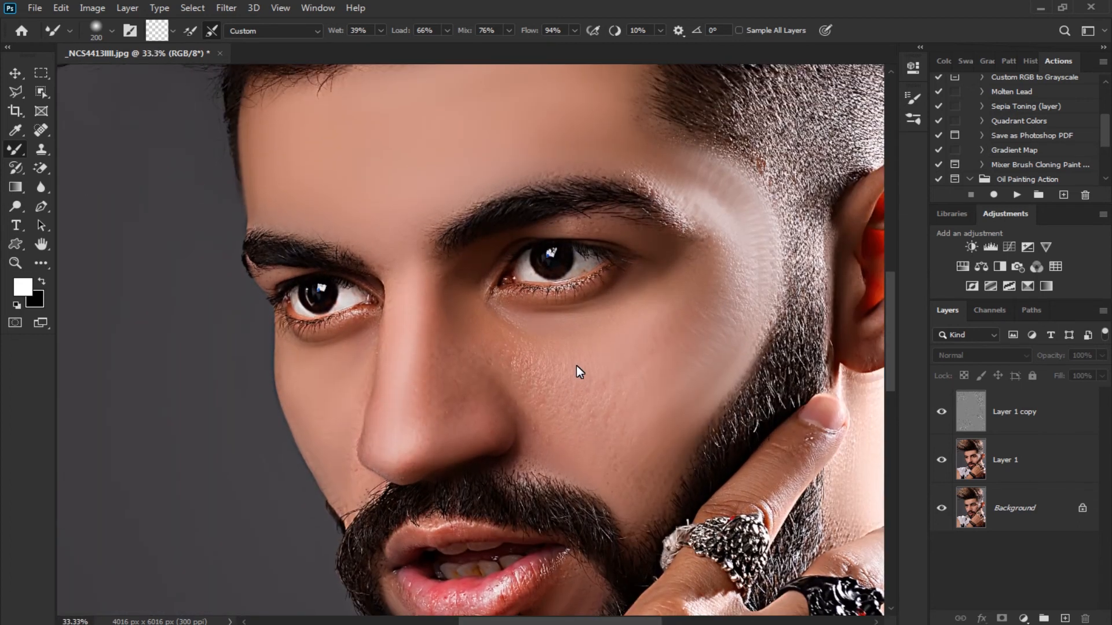
key("ctrl+0")
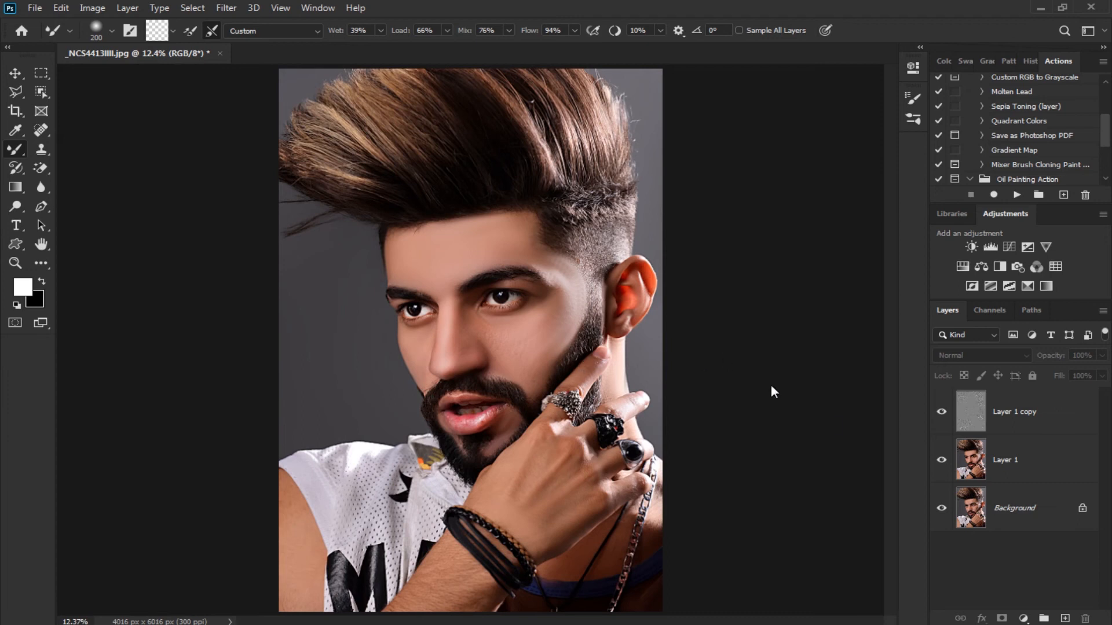
Add a Color Lookup adjustment layer directly above Layer 1
left_click(1001, 461)
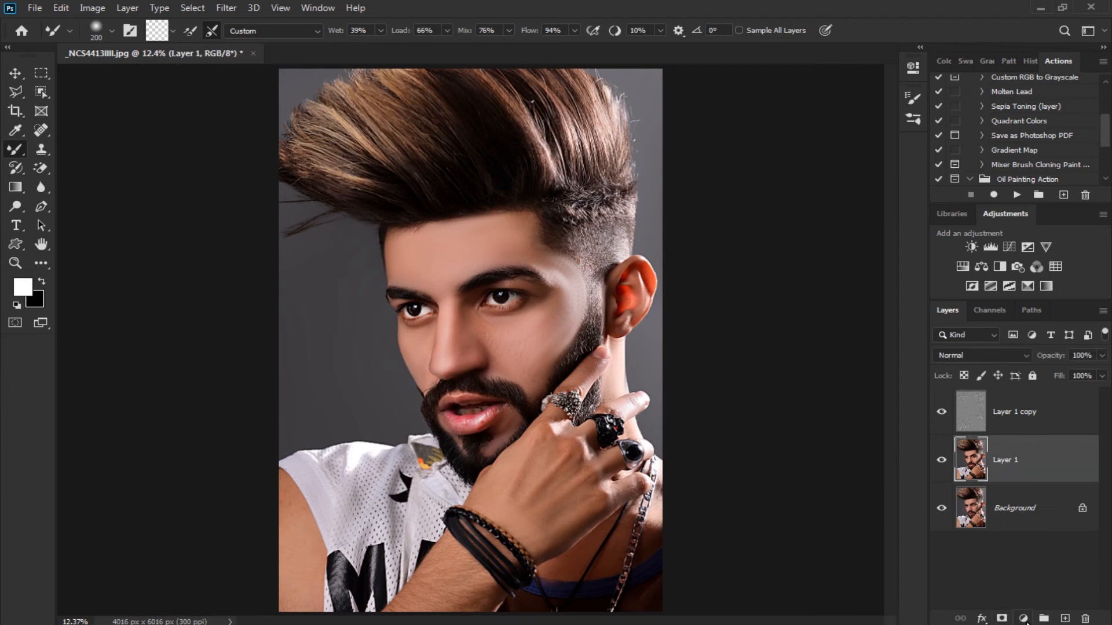
left_click(1013, 549)
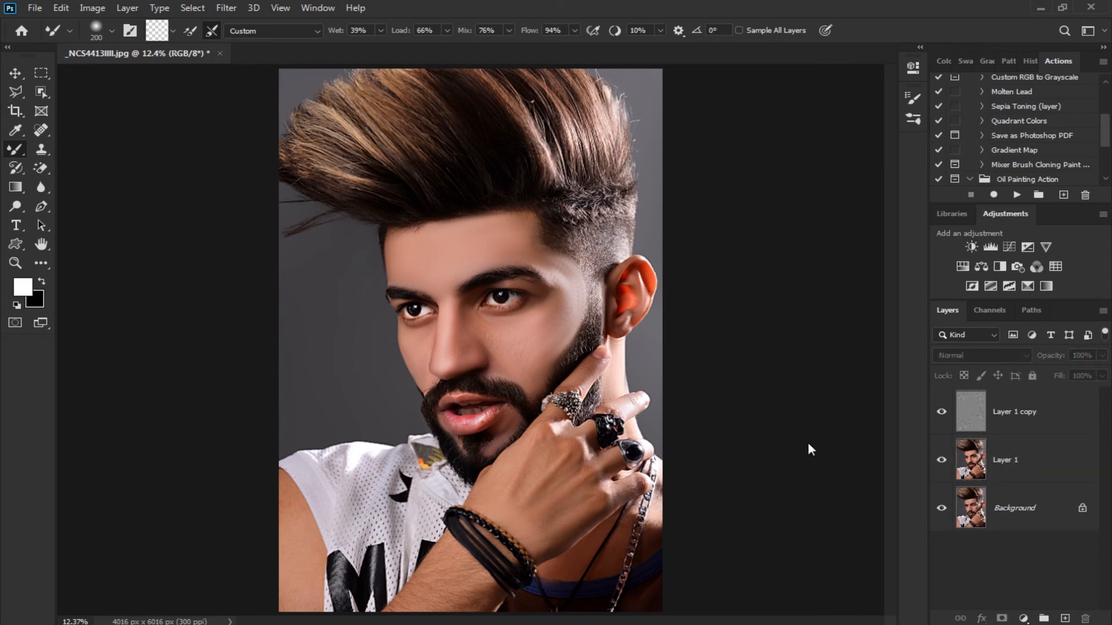
left_click(988, 461)
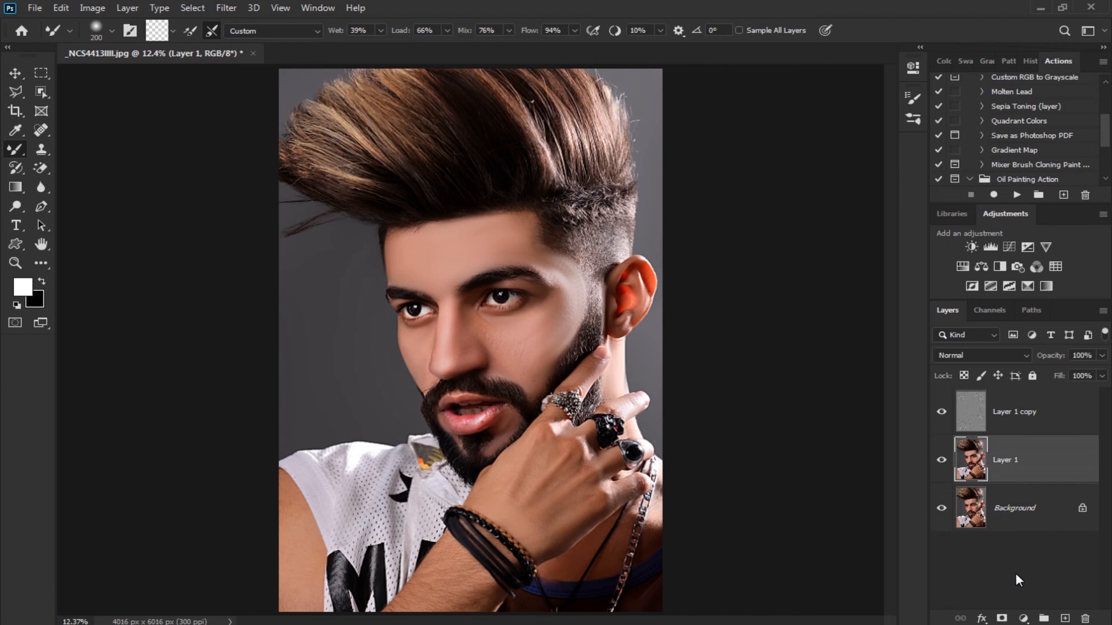
left_click(1023, 618)
left_click(1019, 533)
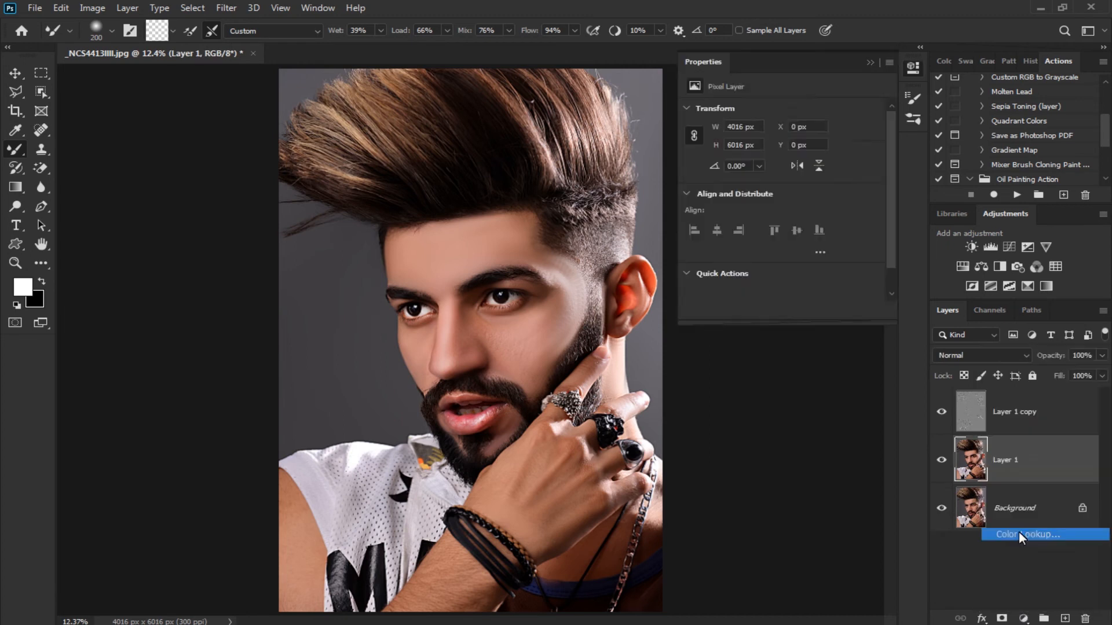
Try the 3DLUT presets from 2Strip.look through Crisp_Winter.look on the Color Lookup layer
left_click(811, 111)
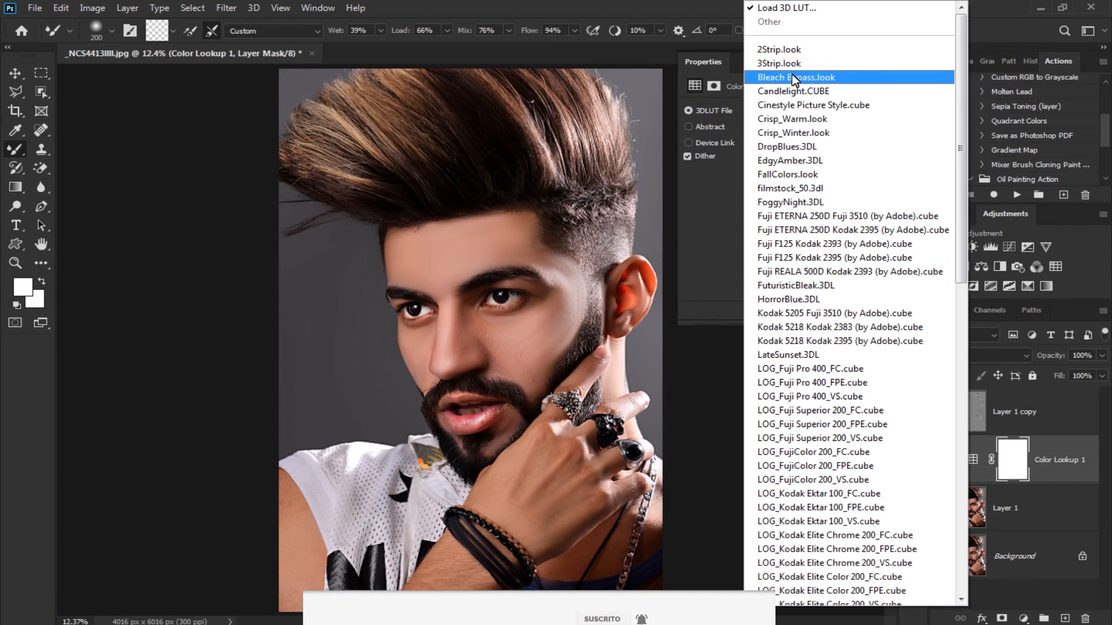
left_click(793, 30)
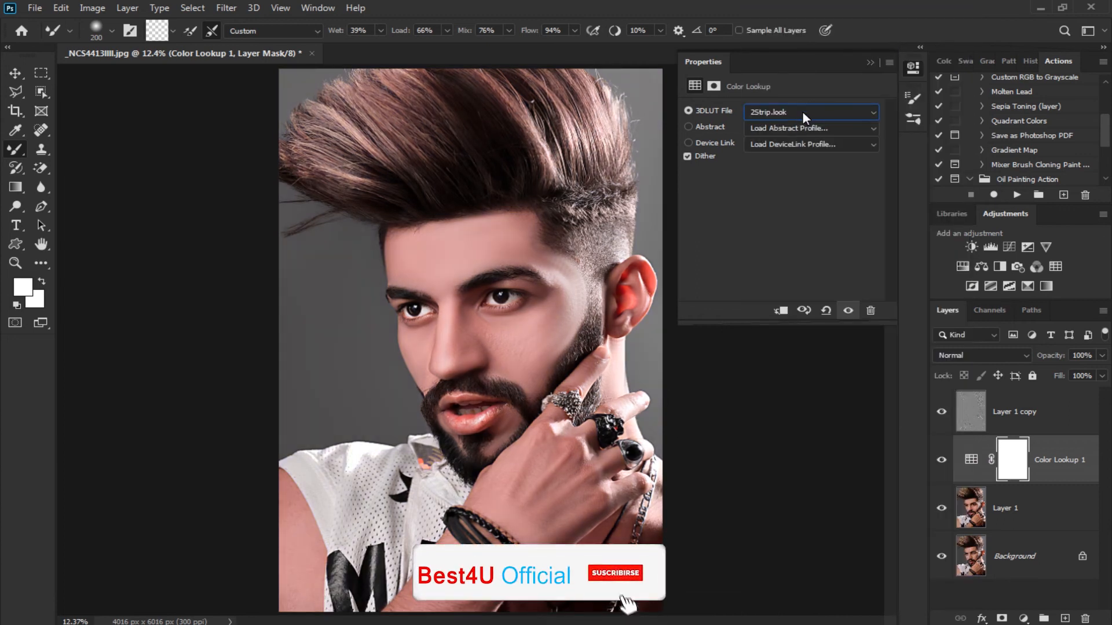
key("Down")
key("Down")
key("Down")
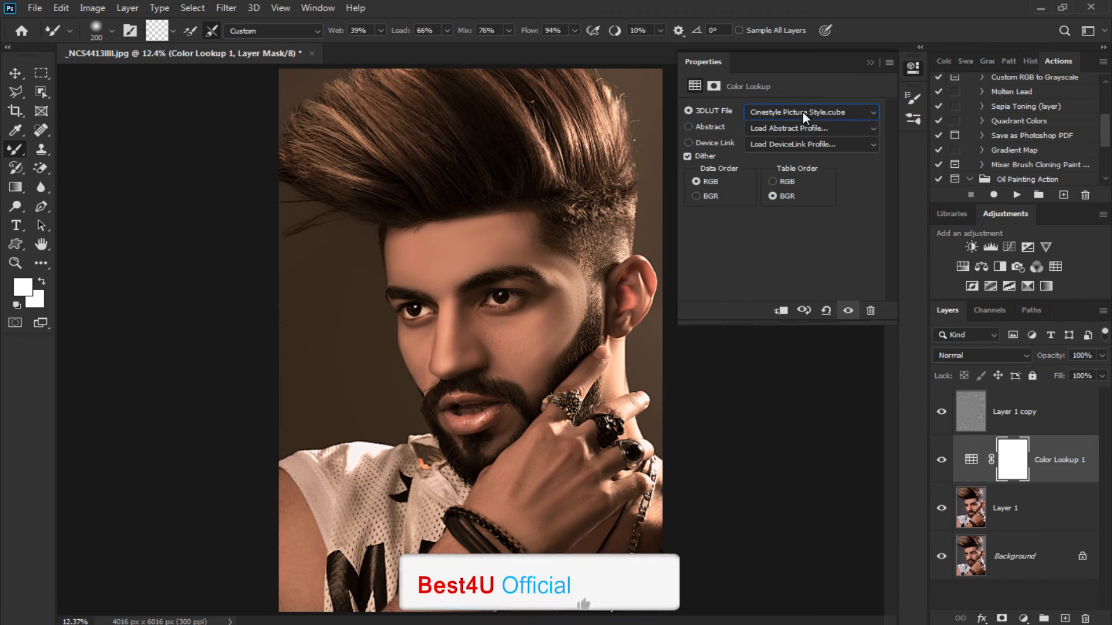
key("Down")
key("Down")
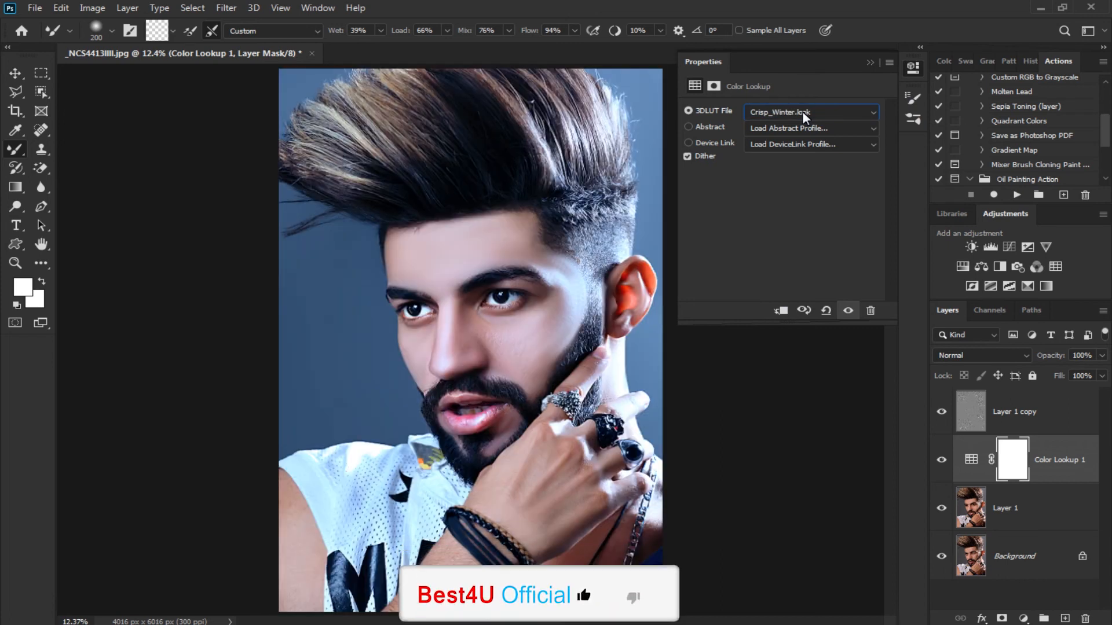
key("Down")
key("Up")
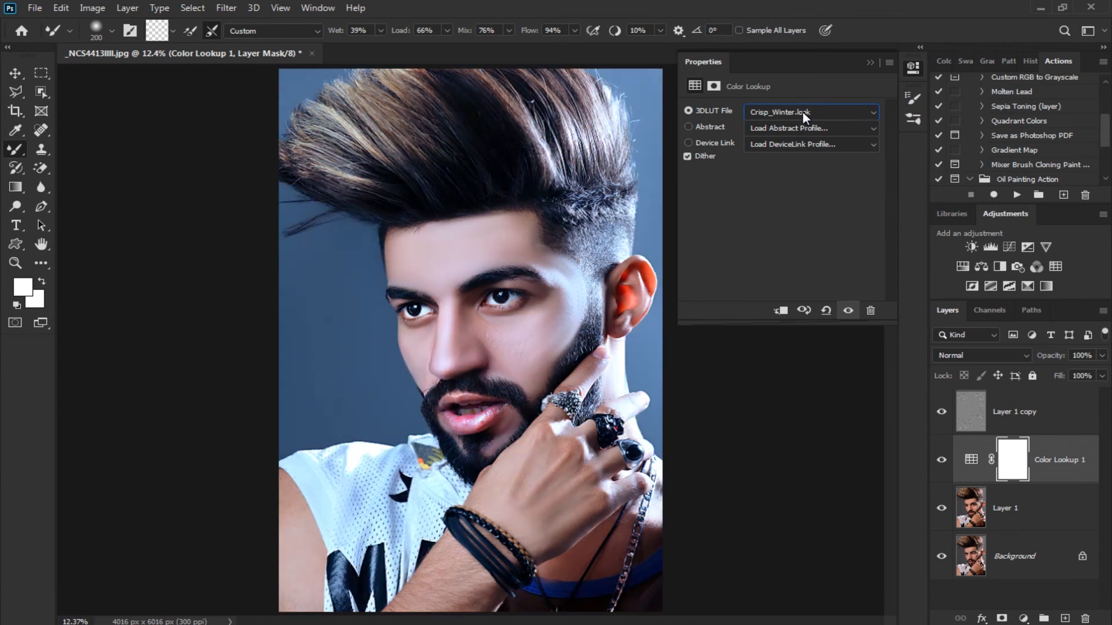
Try the 3DLUT presets past Crisp_Winter.look, including FallColors.look, Fuji ETERNA 250D and Fuji F125 Kodak 2395
key("Down")
key("Down")
key("Down")
key("Down")
key("Down")
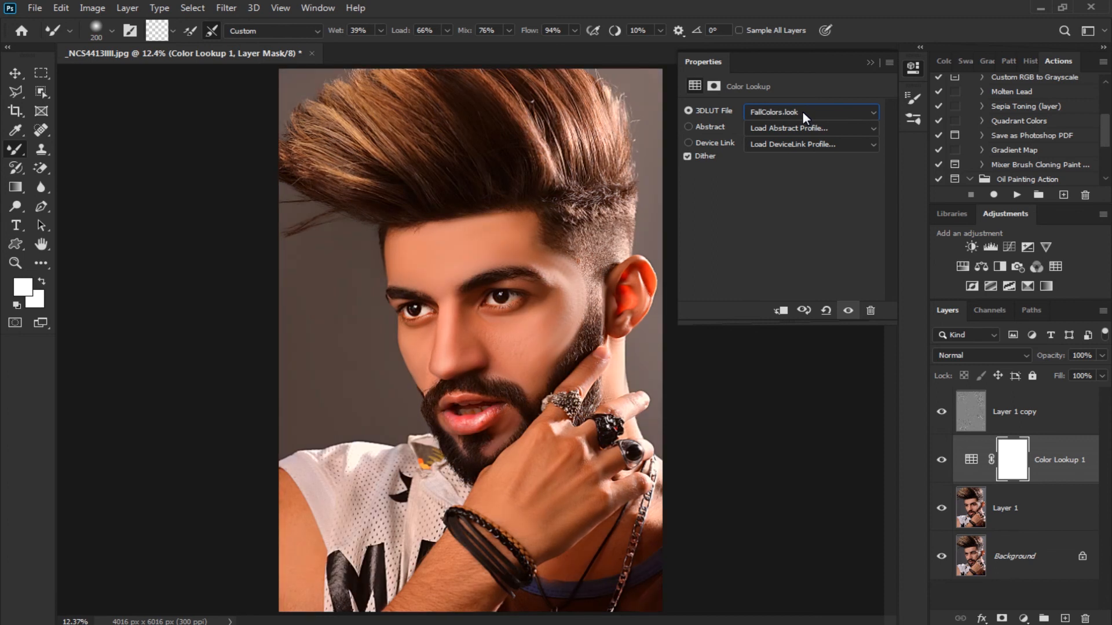
key("Down")
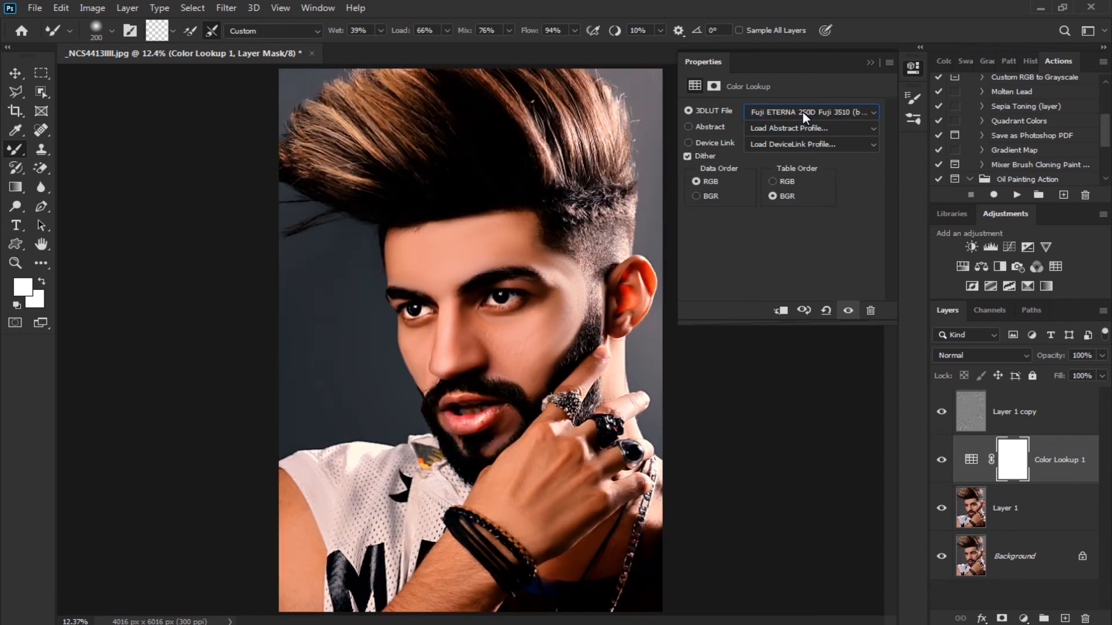
key("Down")
key("Down")
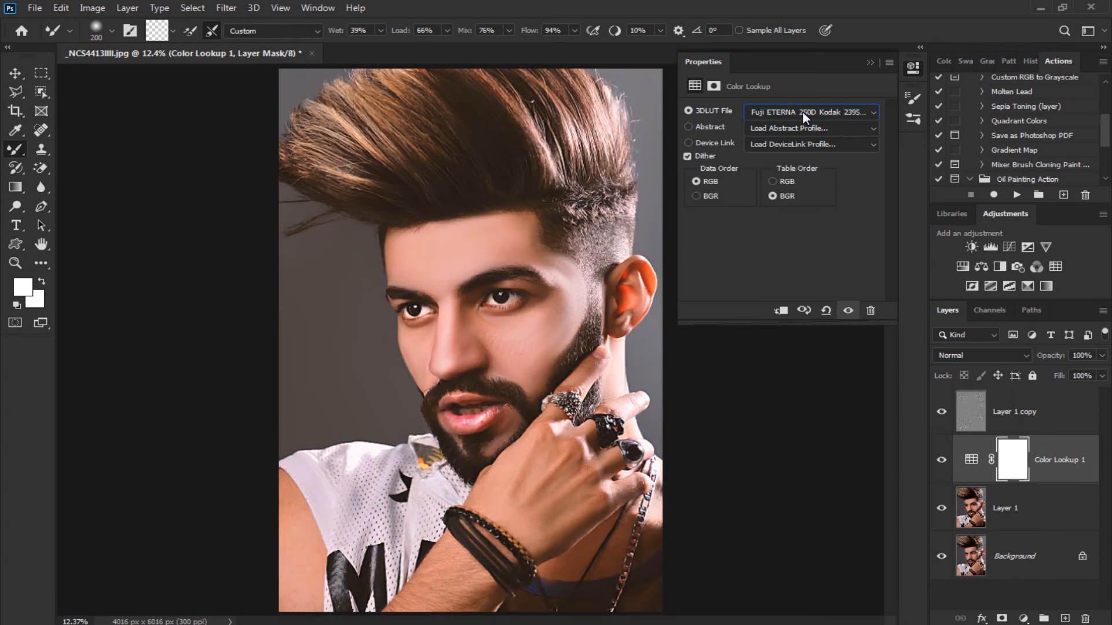
Compare the FuturisticBleak.3DL preset with its neighbouring presets on the Color Lookup layer
key("Down")
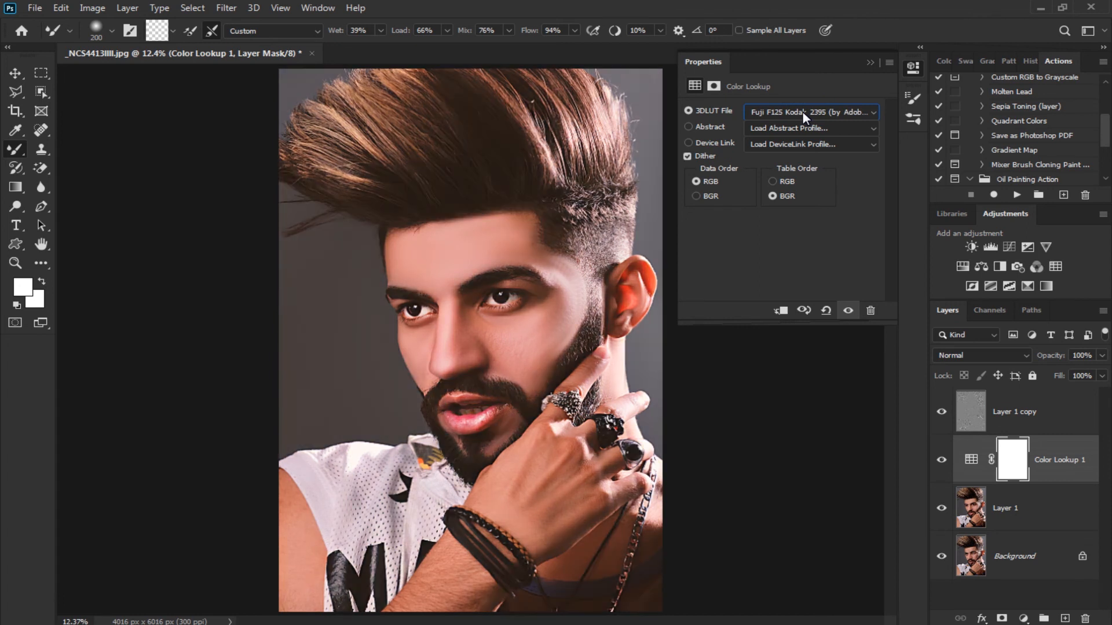
key("Down")
key("Down")
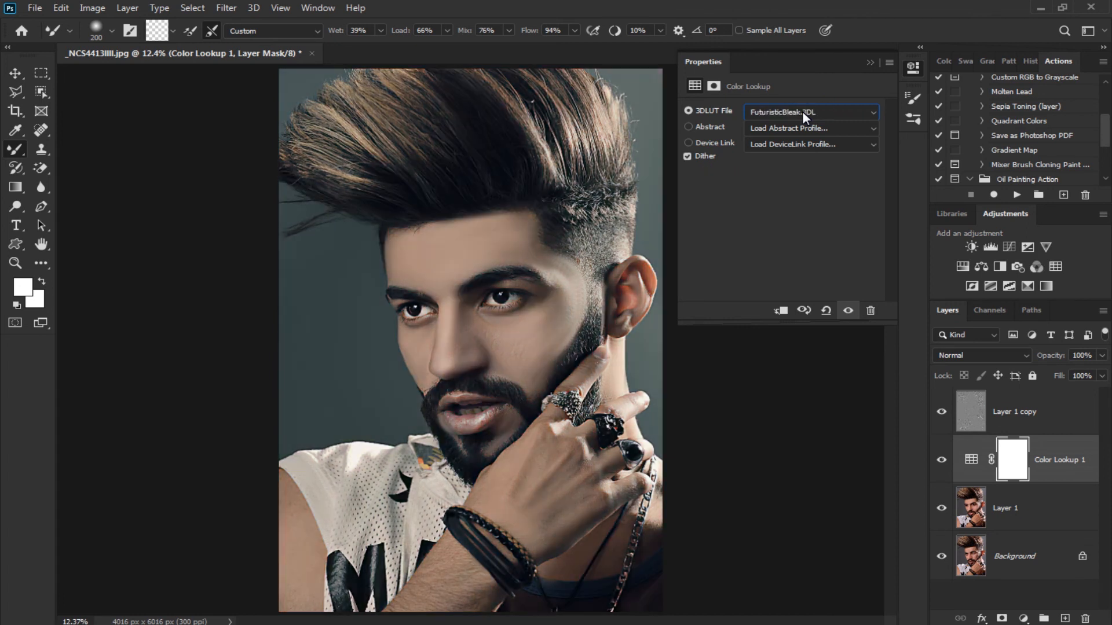
key("Down")
key("Down")
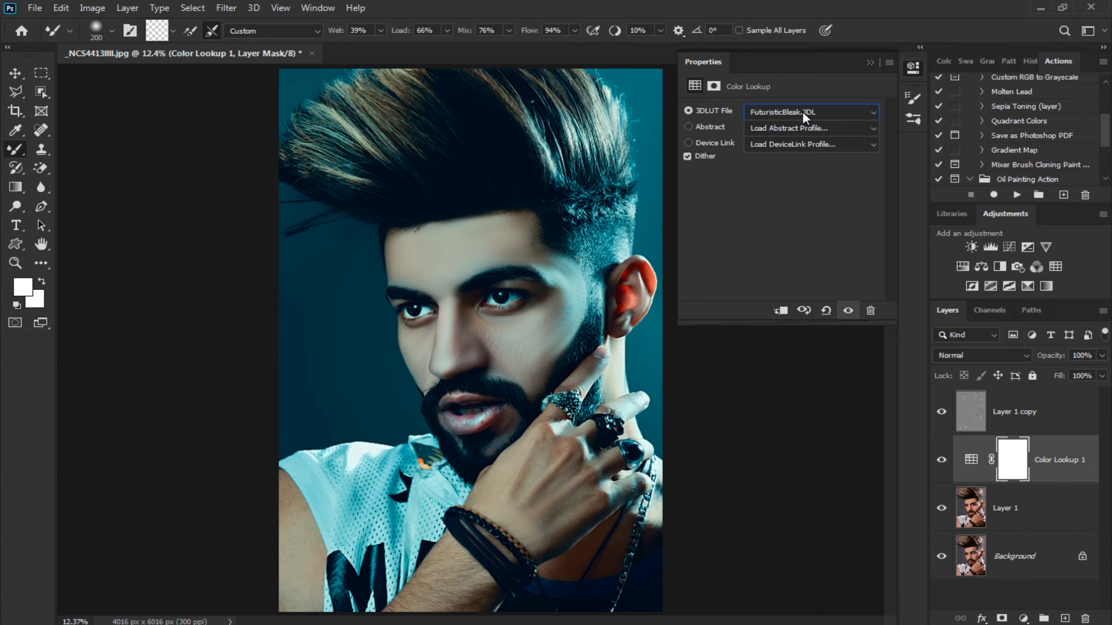
key("Up")
key("Up")
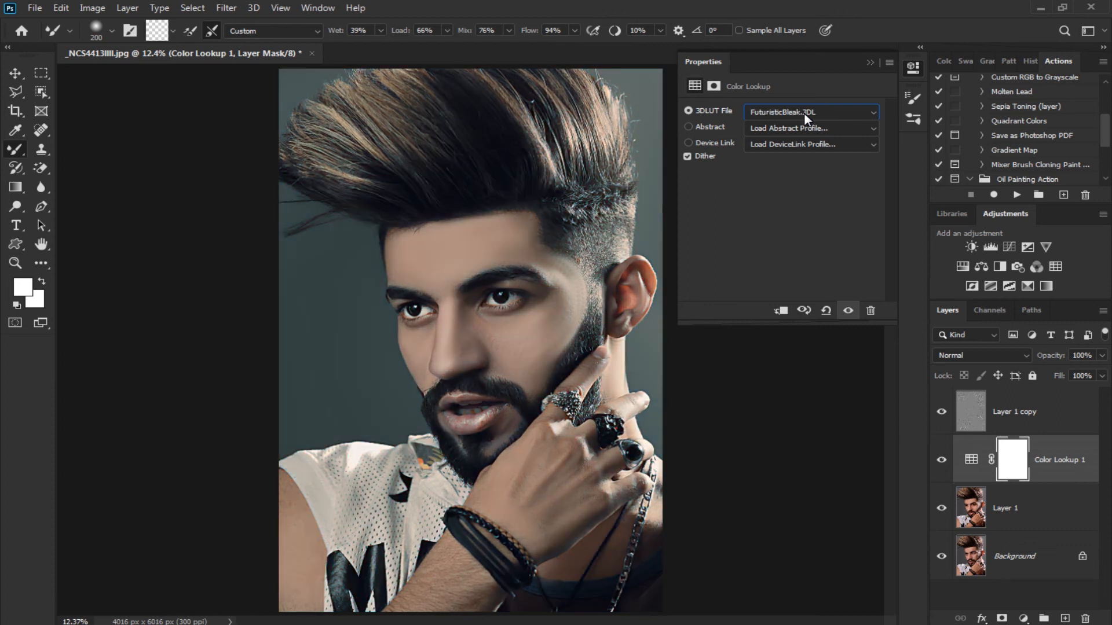
Set the Color Lookup layer's 3DLUT file to Kodak 5218 Kodak 2395 (by Adobe).cube and collapse its properties
key("Down")
key("Down")
key("Down")
key("Down")
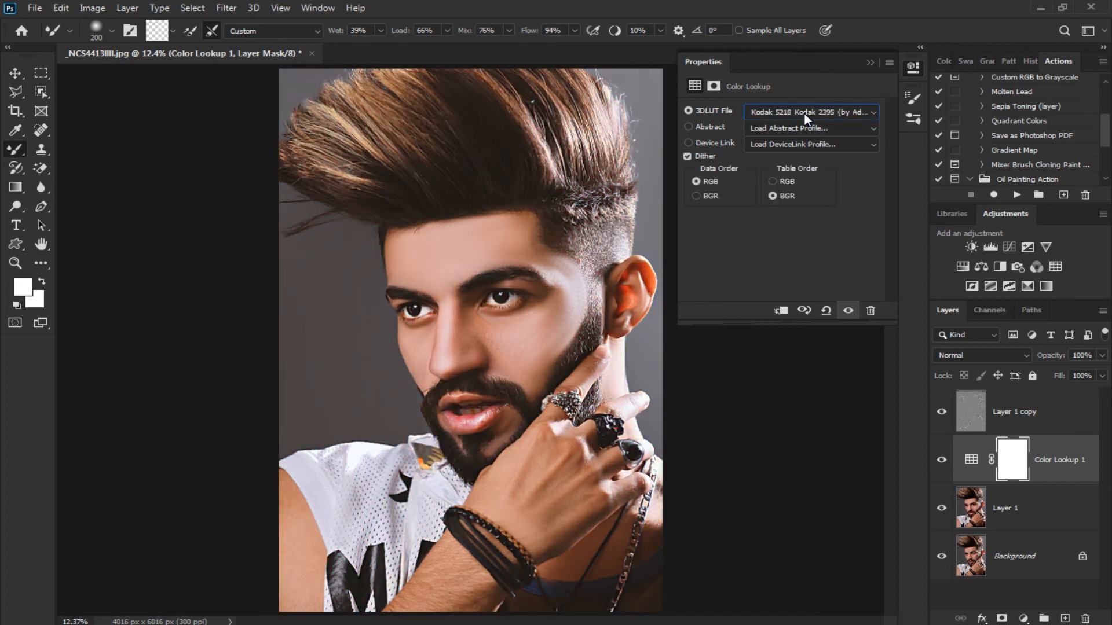
key("Down")
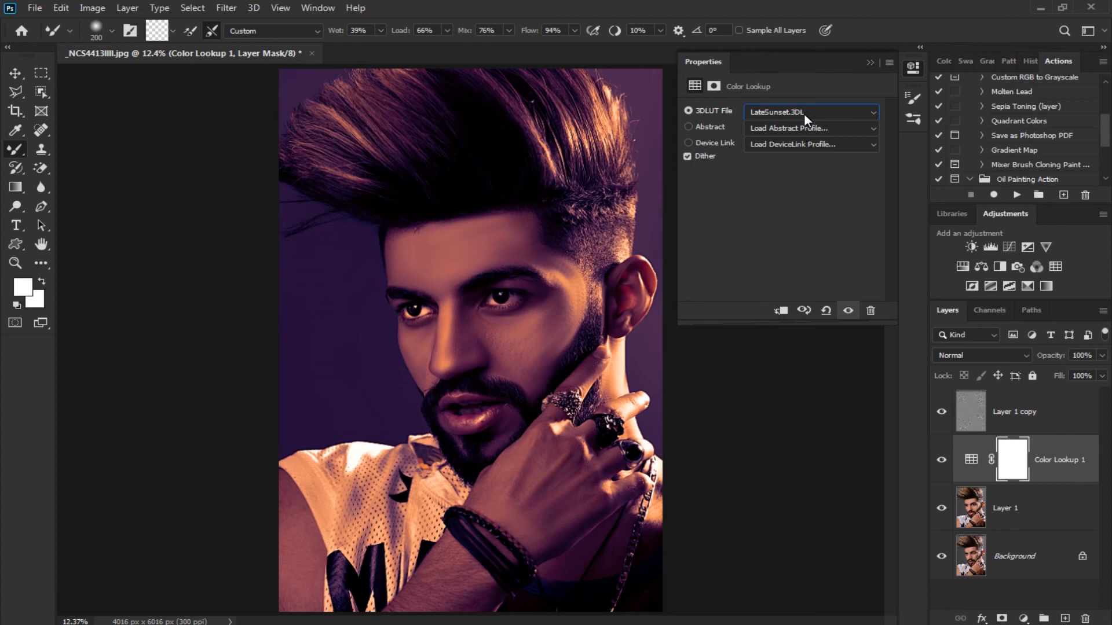
key("Up")
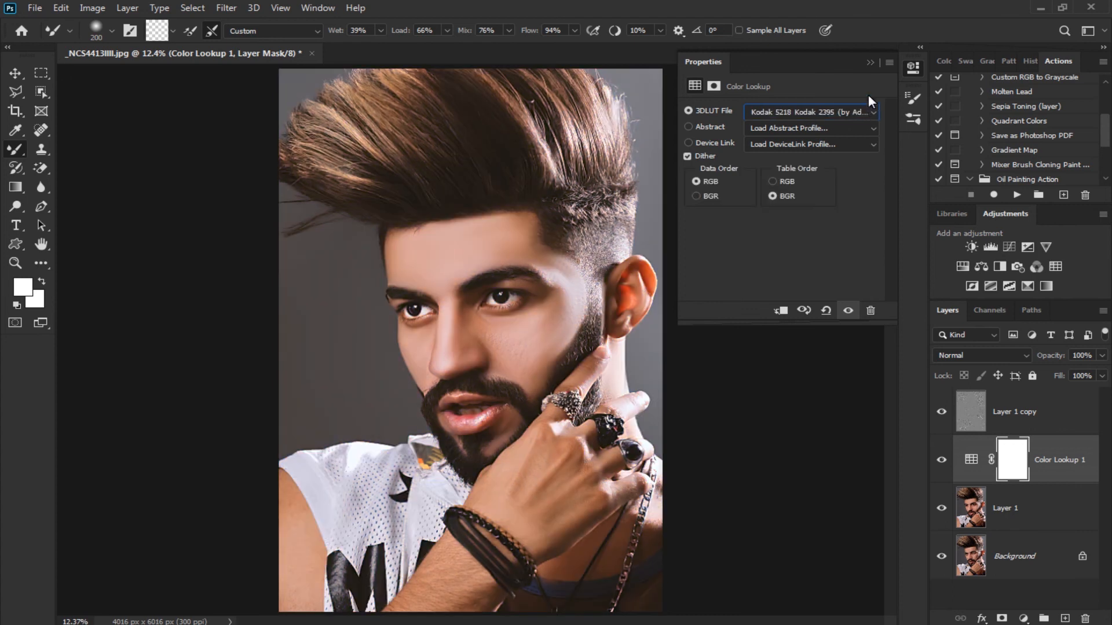
left_click(870, 63)
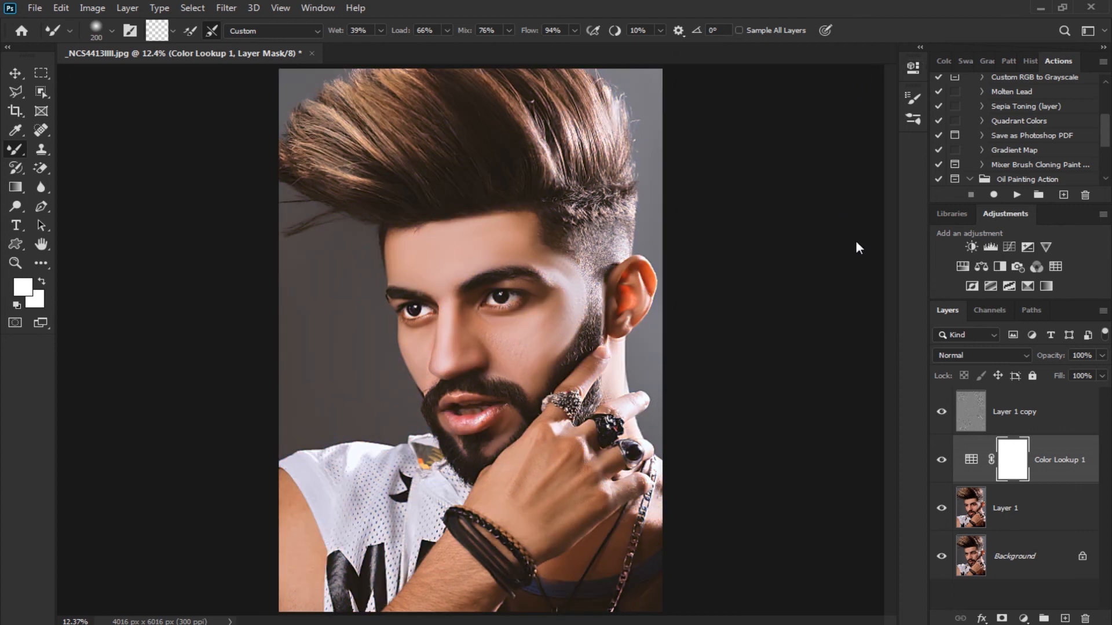
Smooth the forehead, temple and cheek skin on Layer 1 with the Mixer Brush, enlarging the brush to 300 px
left_click(1007, 498)
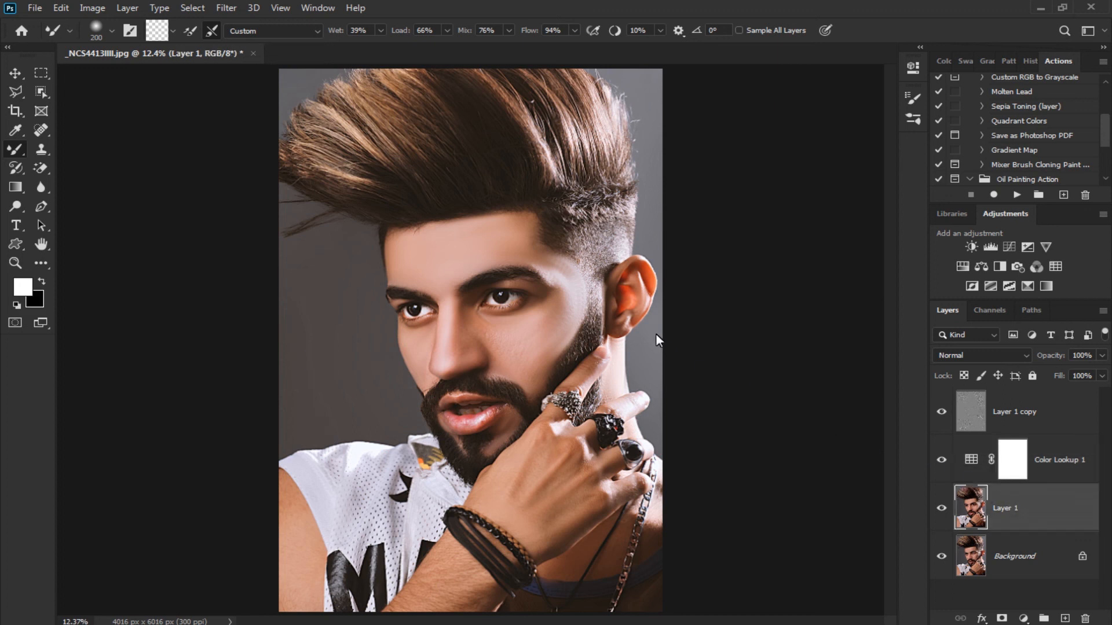
key("ctrl+plus")
key("ctrl+plus")
left_click_drag(631, 308, 570, 346)
key("ctrl+plus")
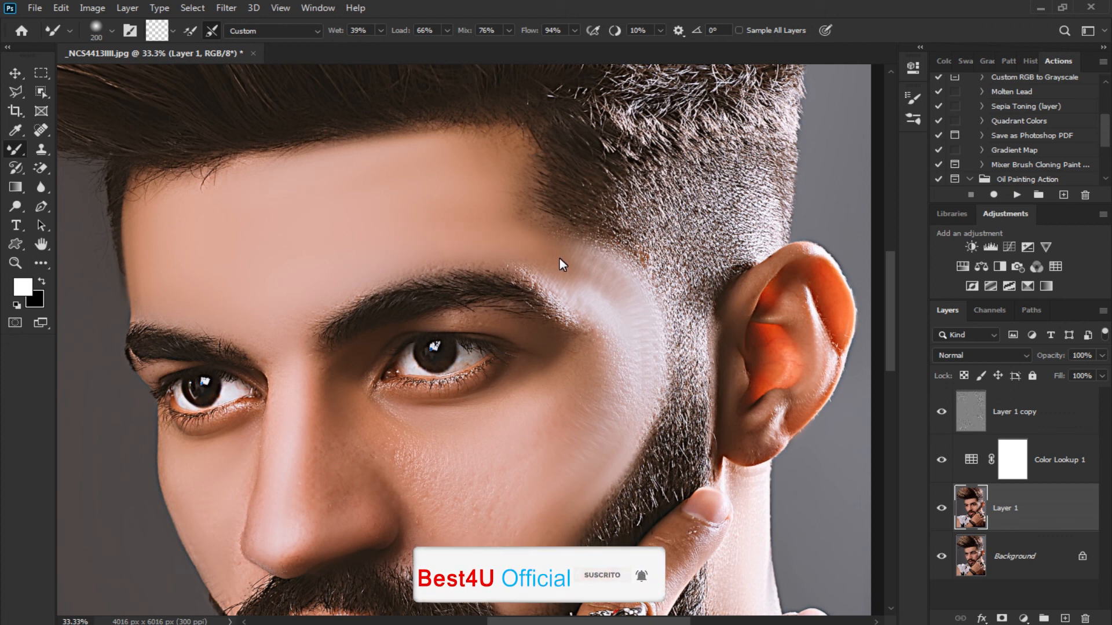
key("]")
key("]")
left_click_drag(425, 223, 557, 245)
key("bracketleft")
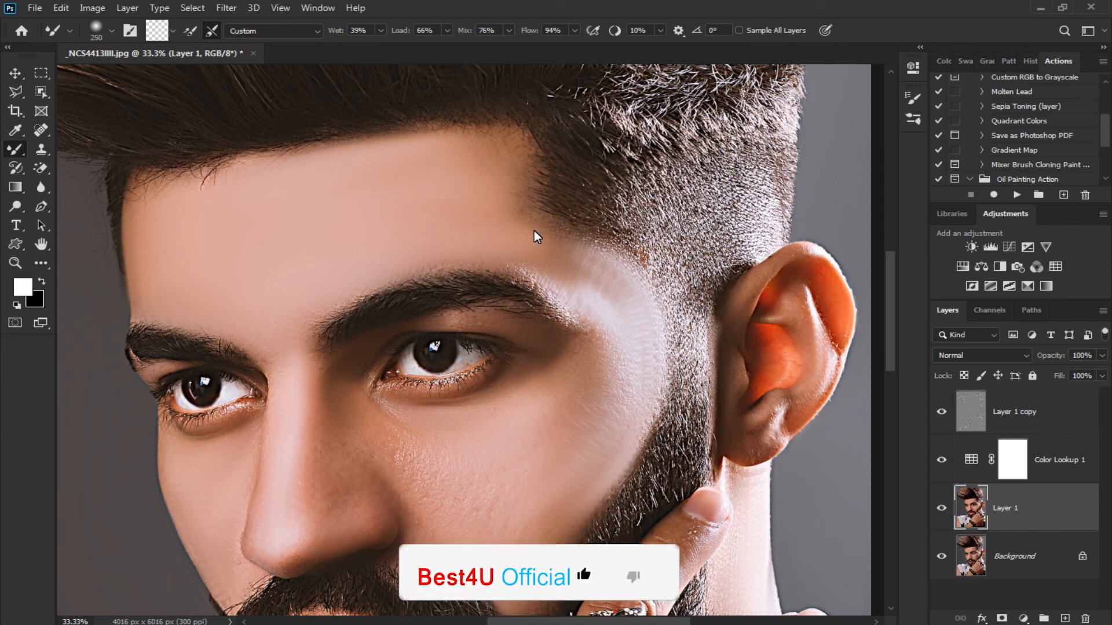
key("bracketleft")
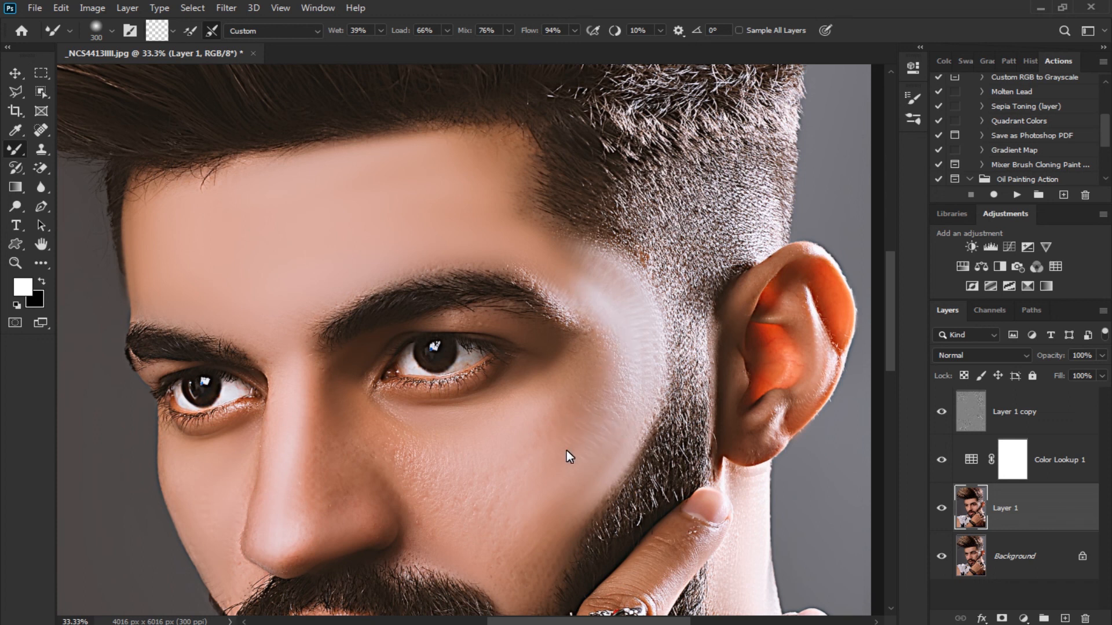
scroll(587, 416, "down", 5)
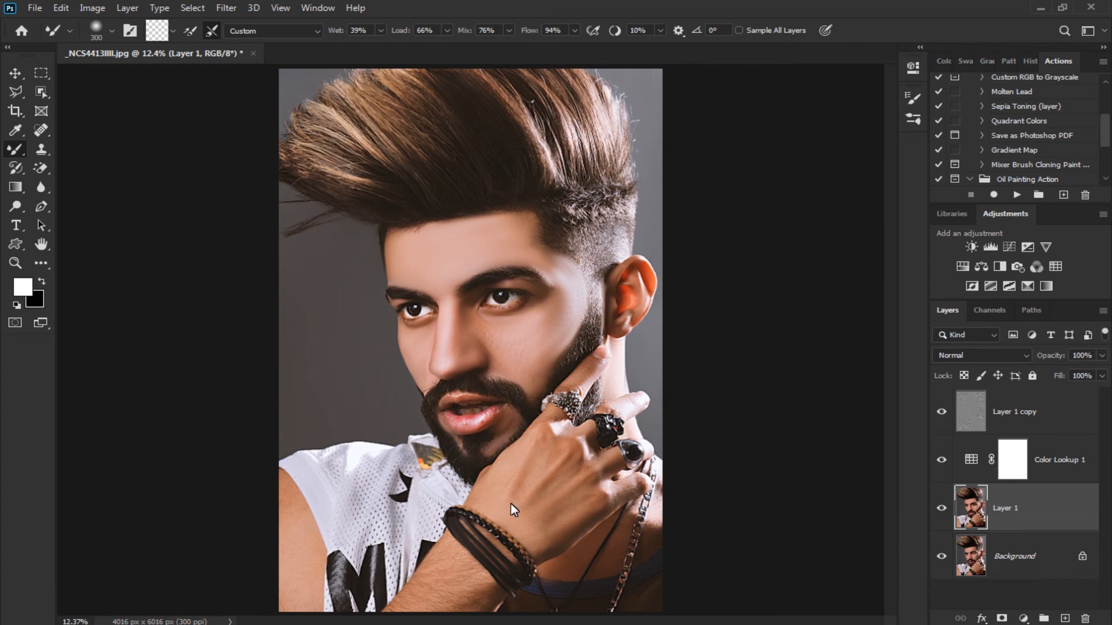
Place the I AM CRAZY image over the grey background beside the man's face and set its blend mode to Screen
left_click(415, 624)
left_click_drag(883, 107, 479, 346)
left_click_drag(581, 337, 392, 332)
key("Return")
left_click(992, 356)
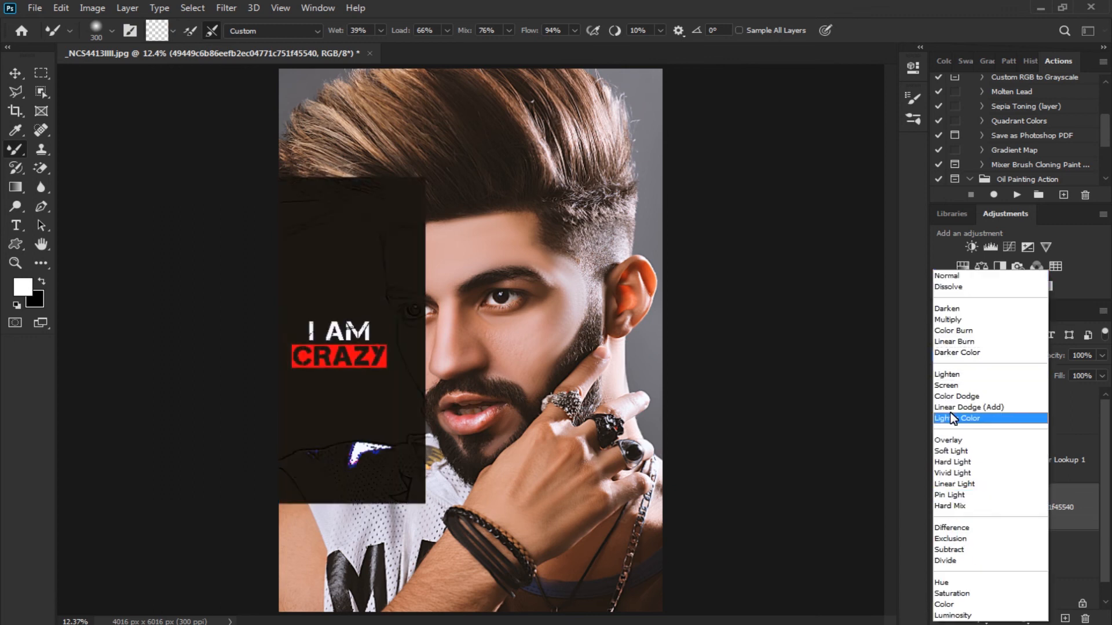
left_click(950, 385)
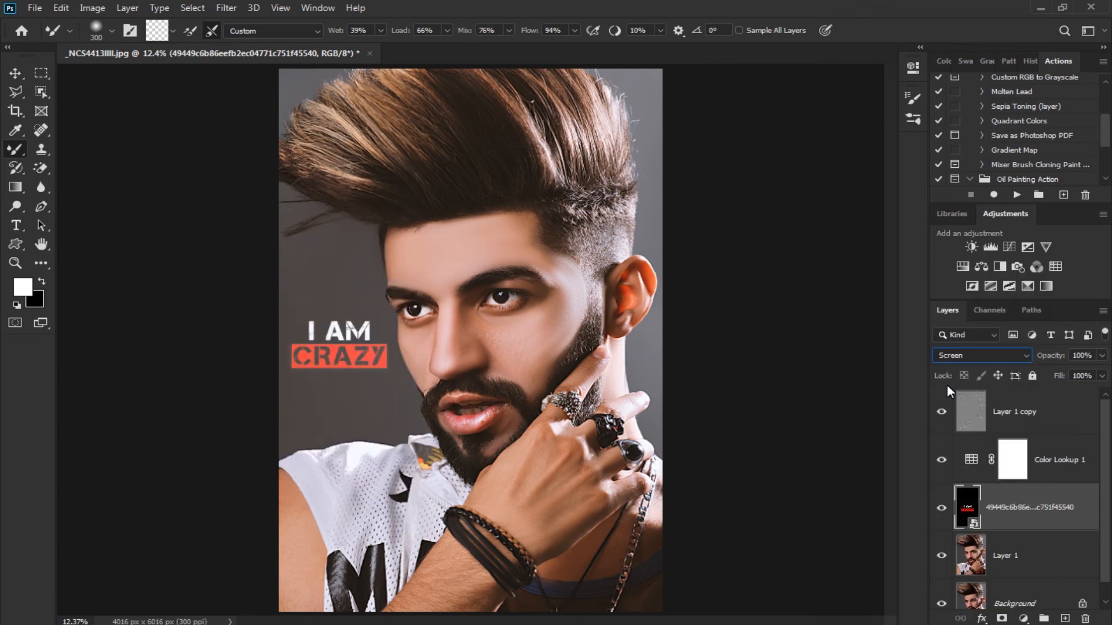